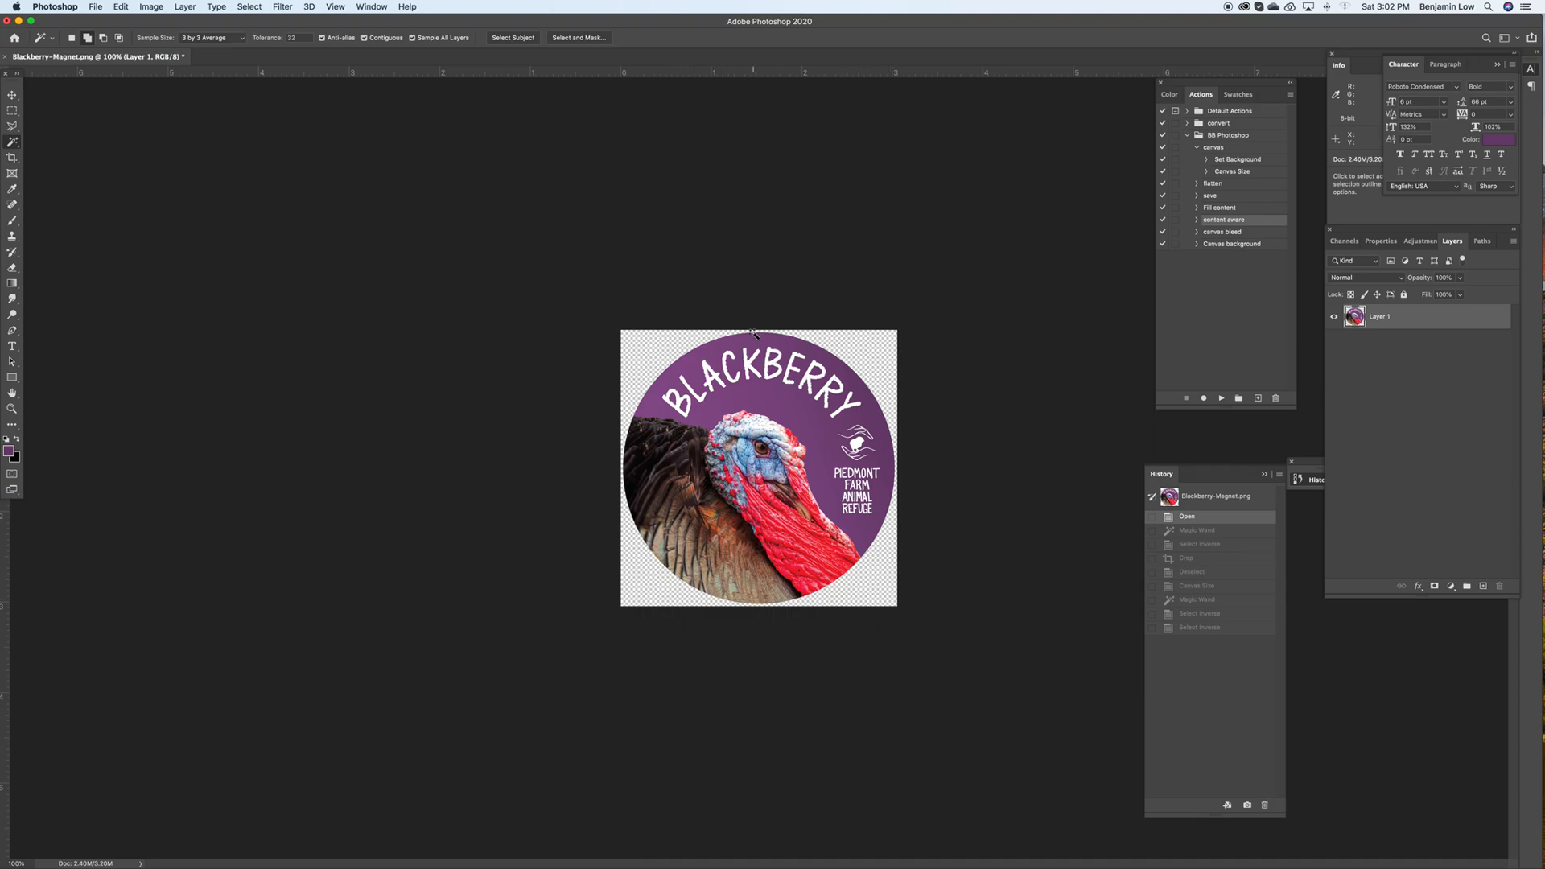
- Select the transparent area around the circular artwork with the Magic Wand and invert the selection
{"action": "left_click_drag", "start_coordinate": [762, 335], "coordinate": [783, 309]}
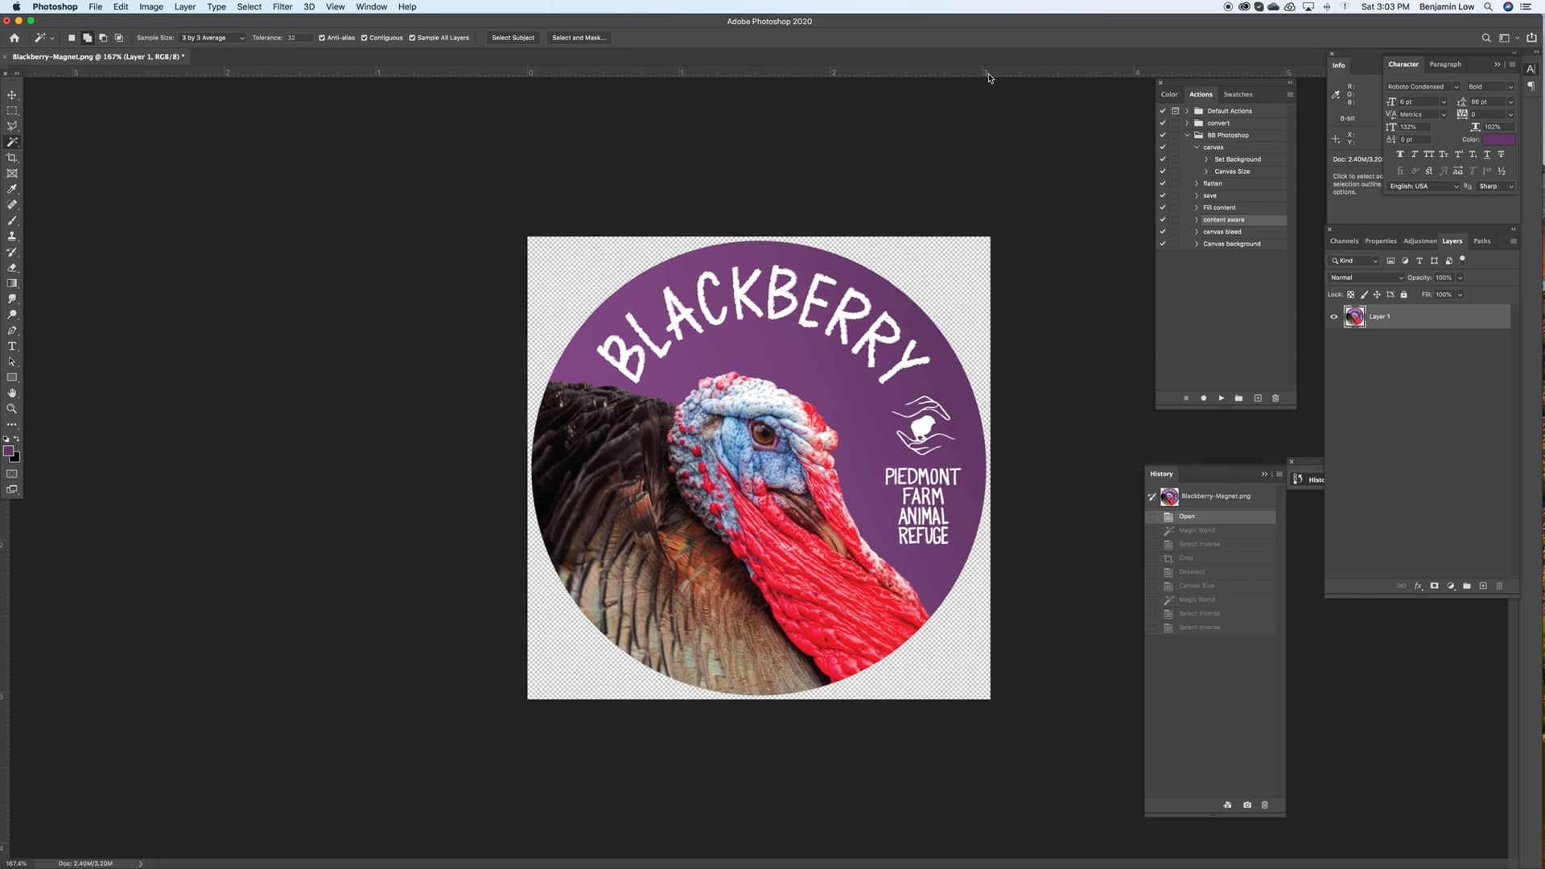
{"action": "left_click", "coordinate": [569, 296]}
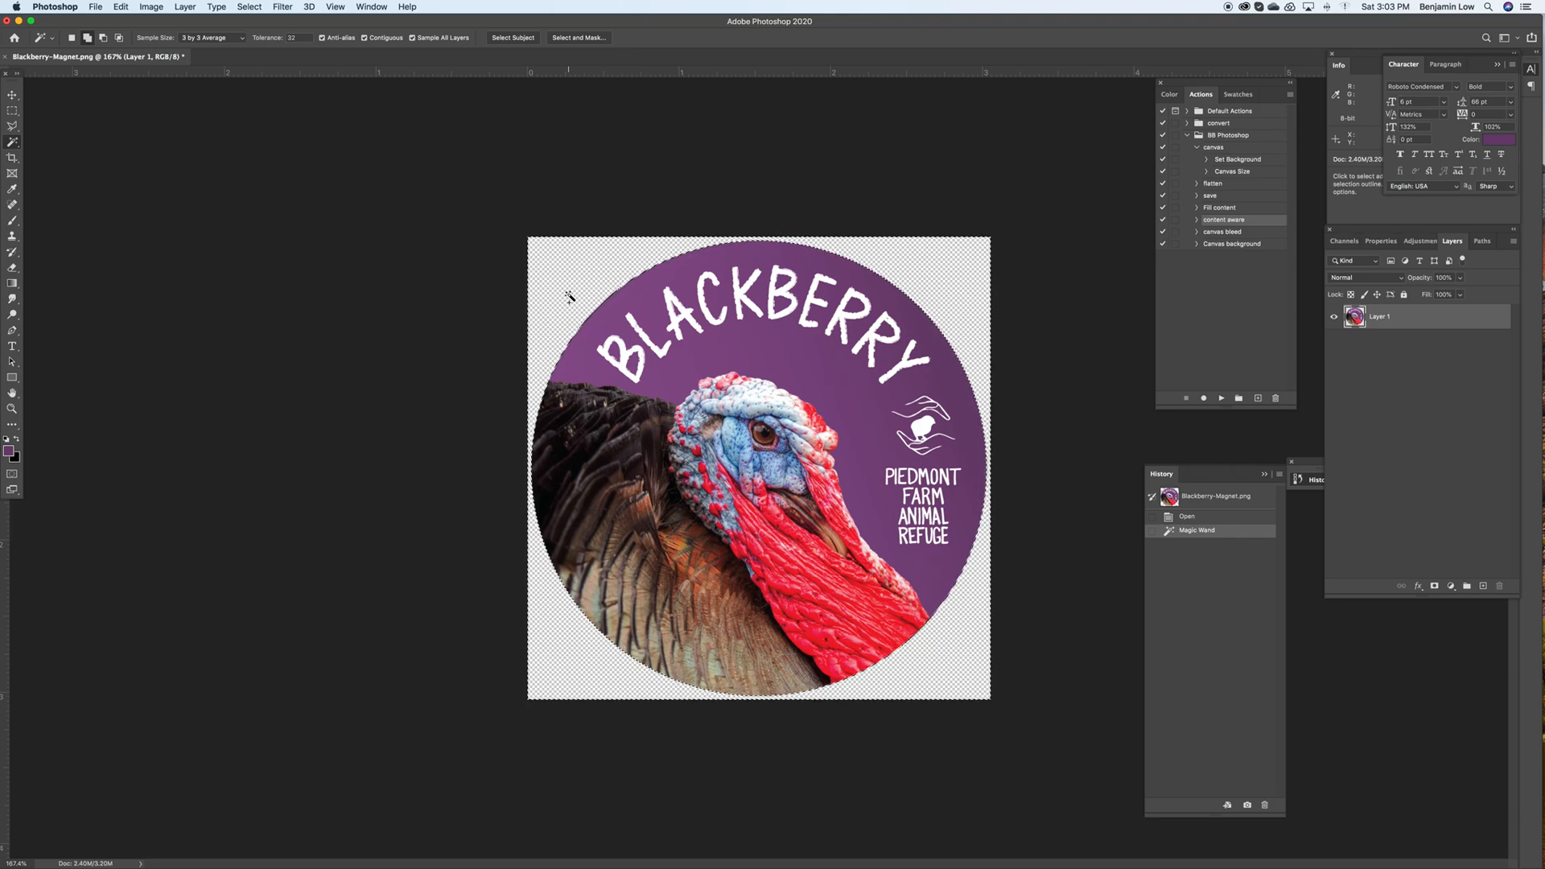
{"action": "left_click", "coordinate": [244, 4]}
{"action": "mouse_move", "coordinate": [219, 5]}
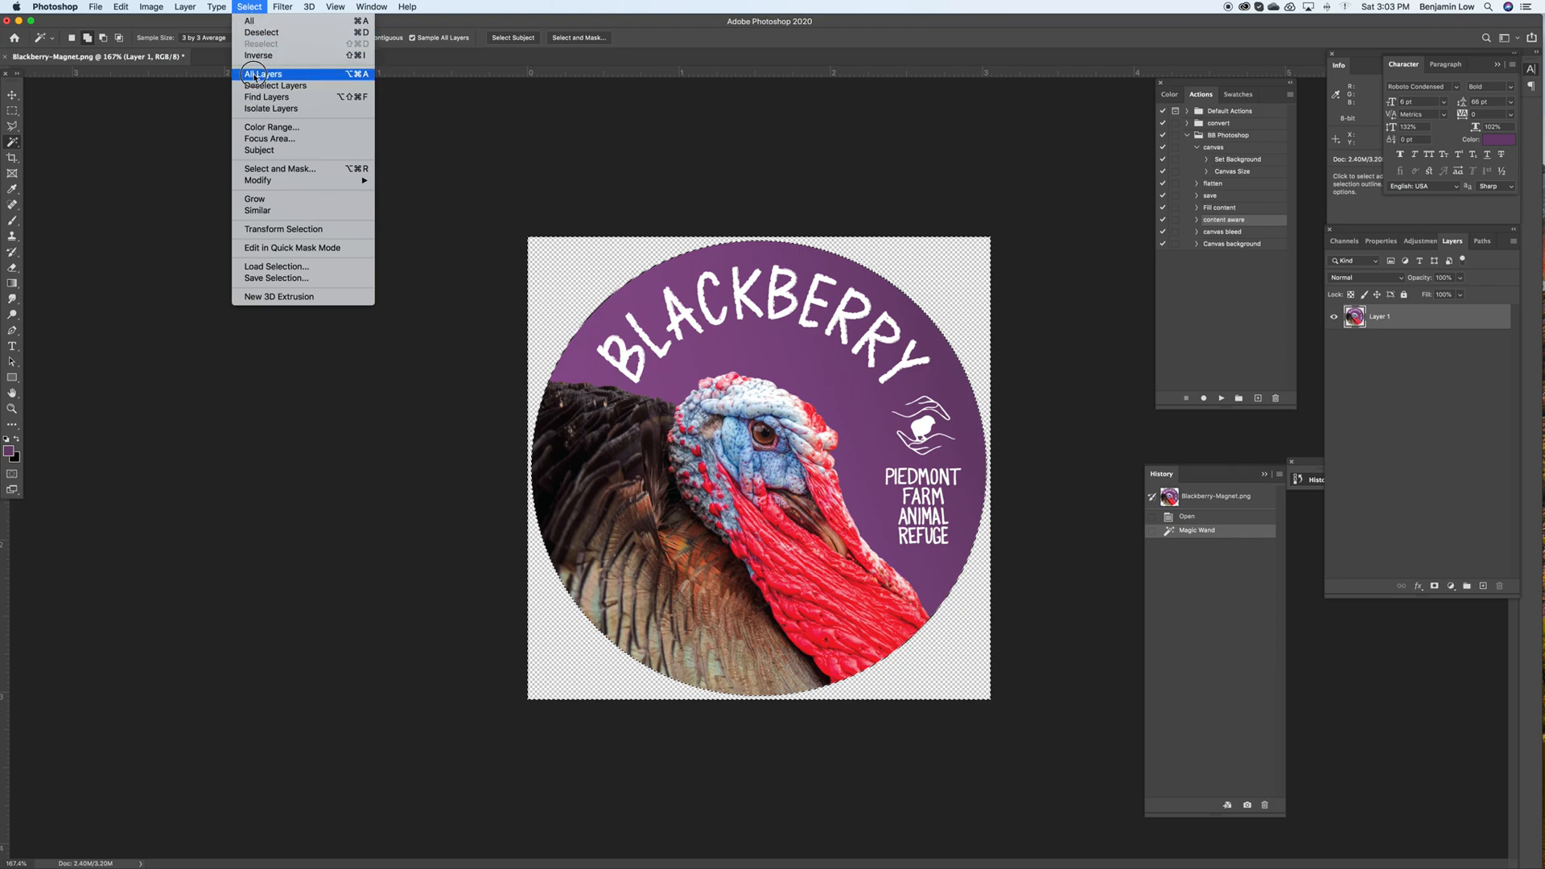
{"action": "left_click", "coordinate": [259, 56]}
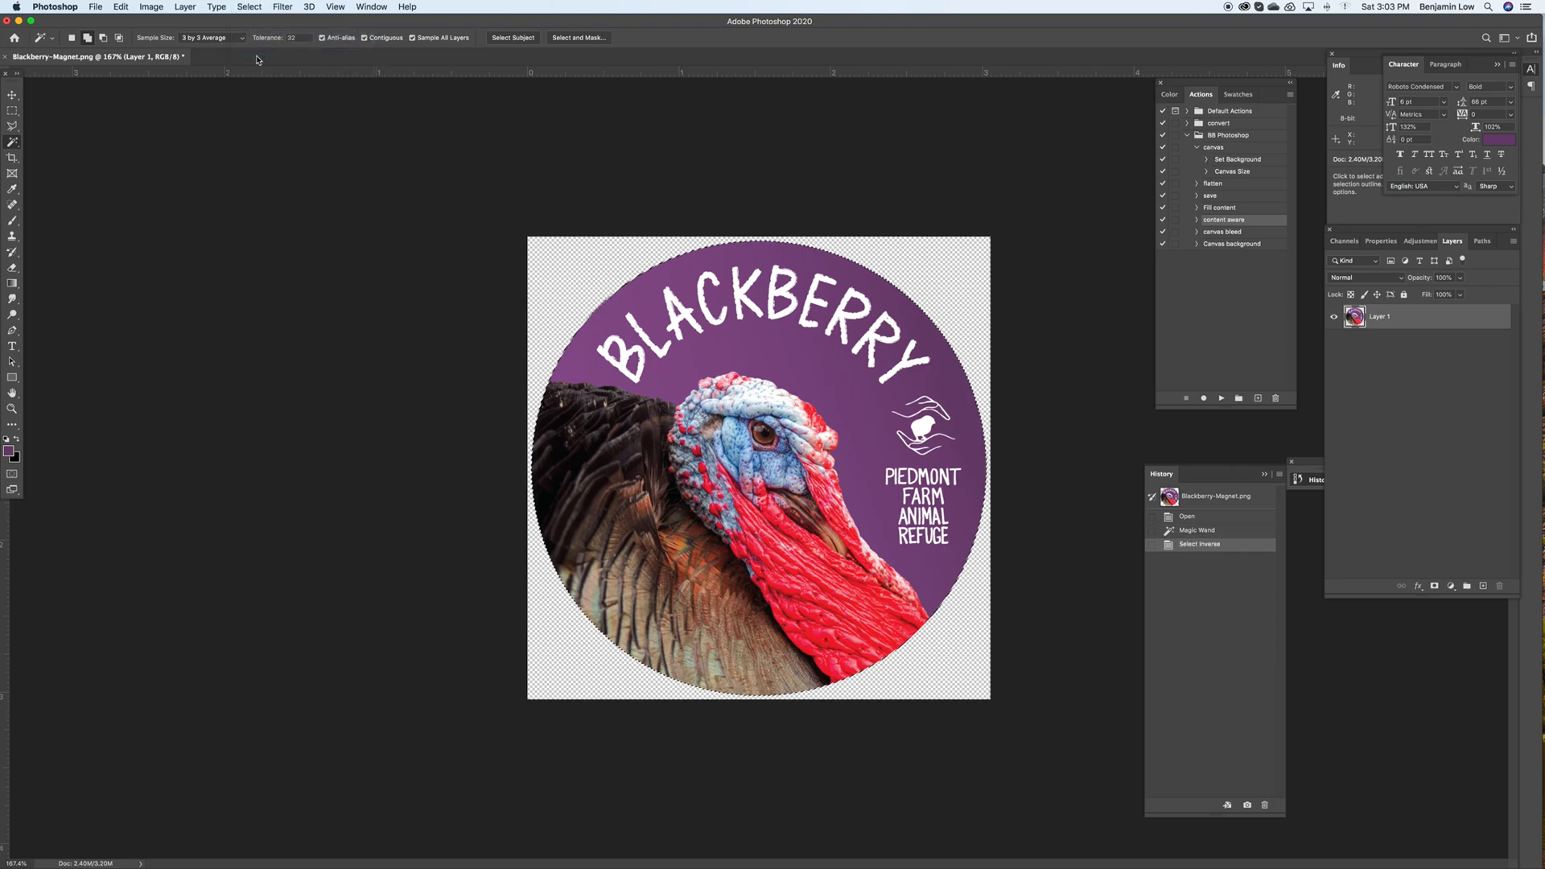
- Crop the image to the selected circle and clear the selection
{"action": "left_click", "coordinate": [151, 6]}
{"action": "left_click", "coordinate": [202, 135]}
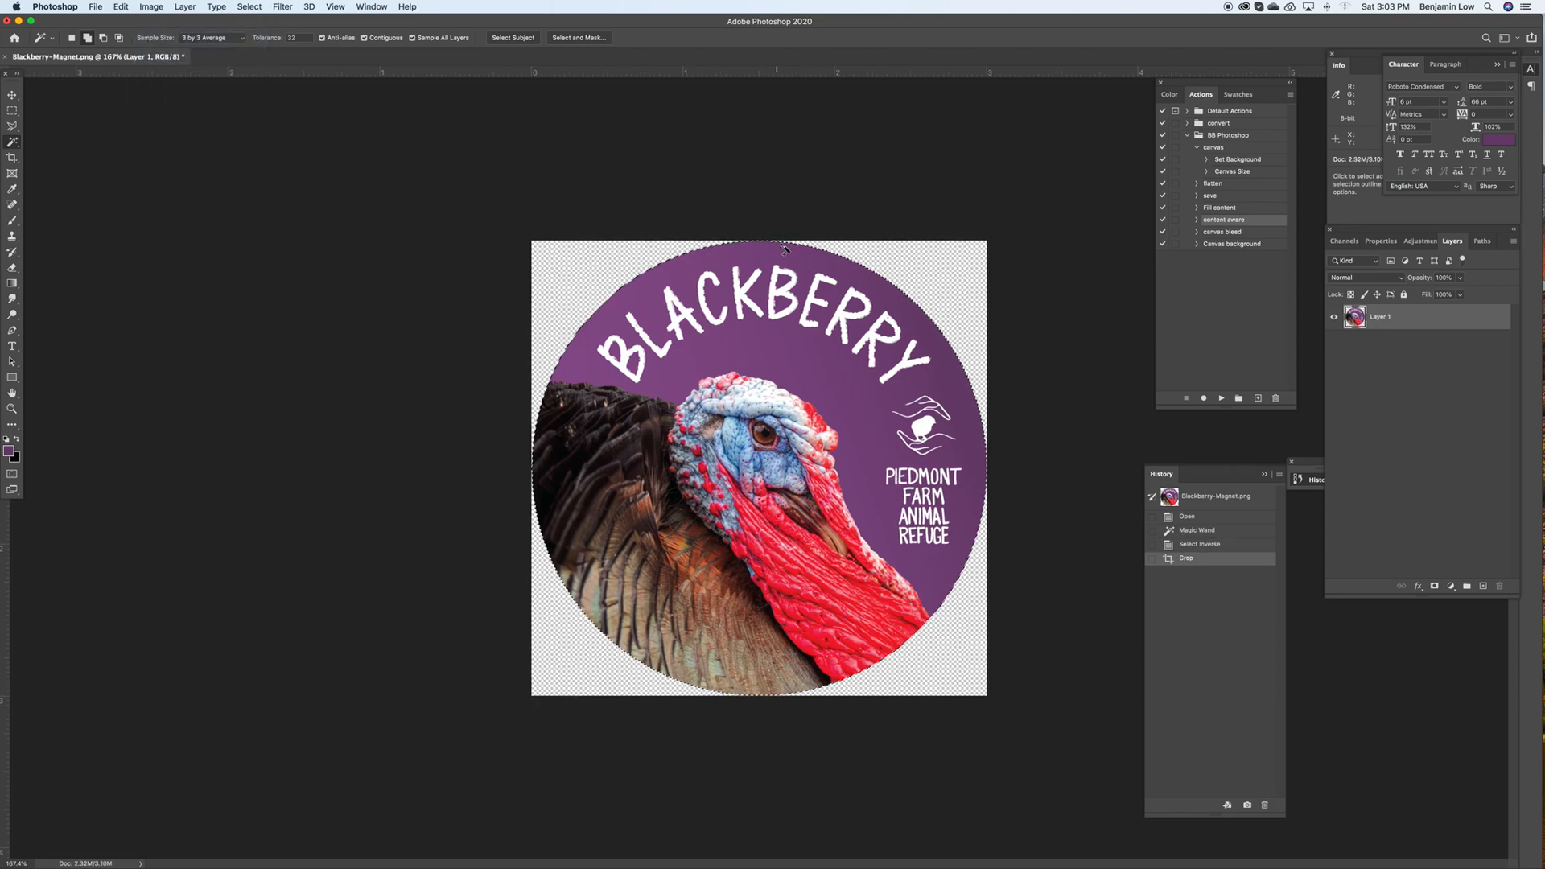
{"action": "left_click", "coordinate": [966, 359]}
{"action": "key", "text": "super+d"}
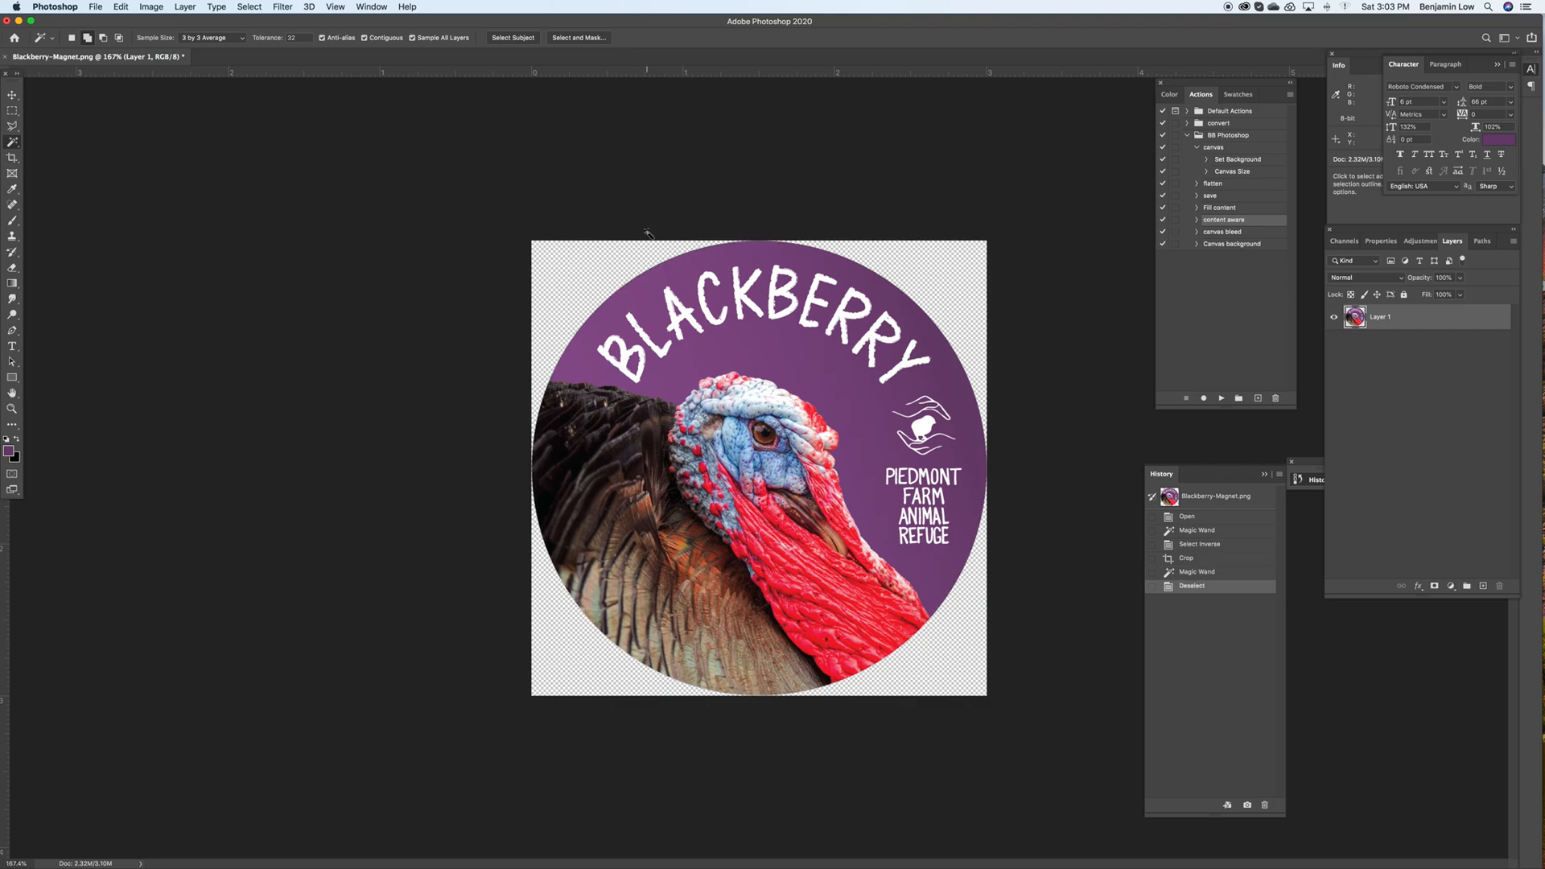
- Check the cropped image's width, height and resolution in Image Size without changing them
{"action": "left_click", "coordinate": [12, 111]}
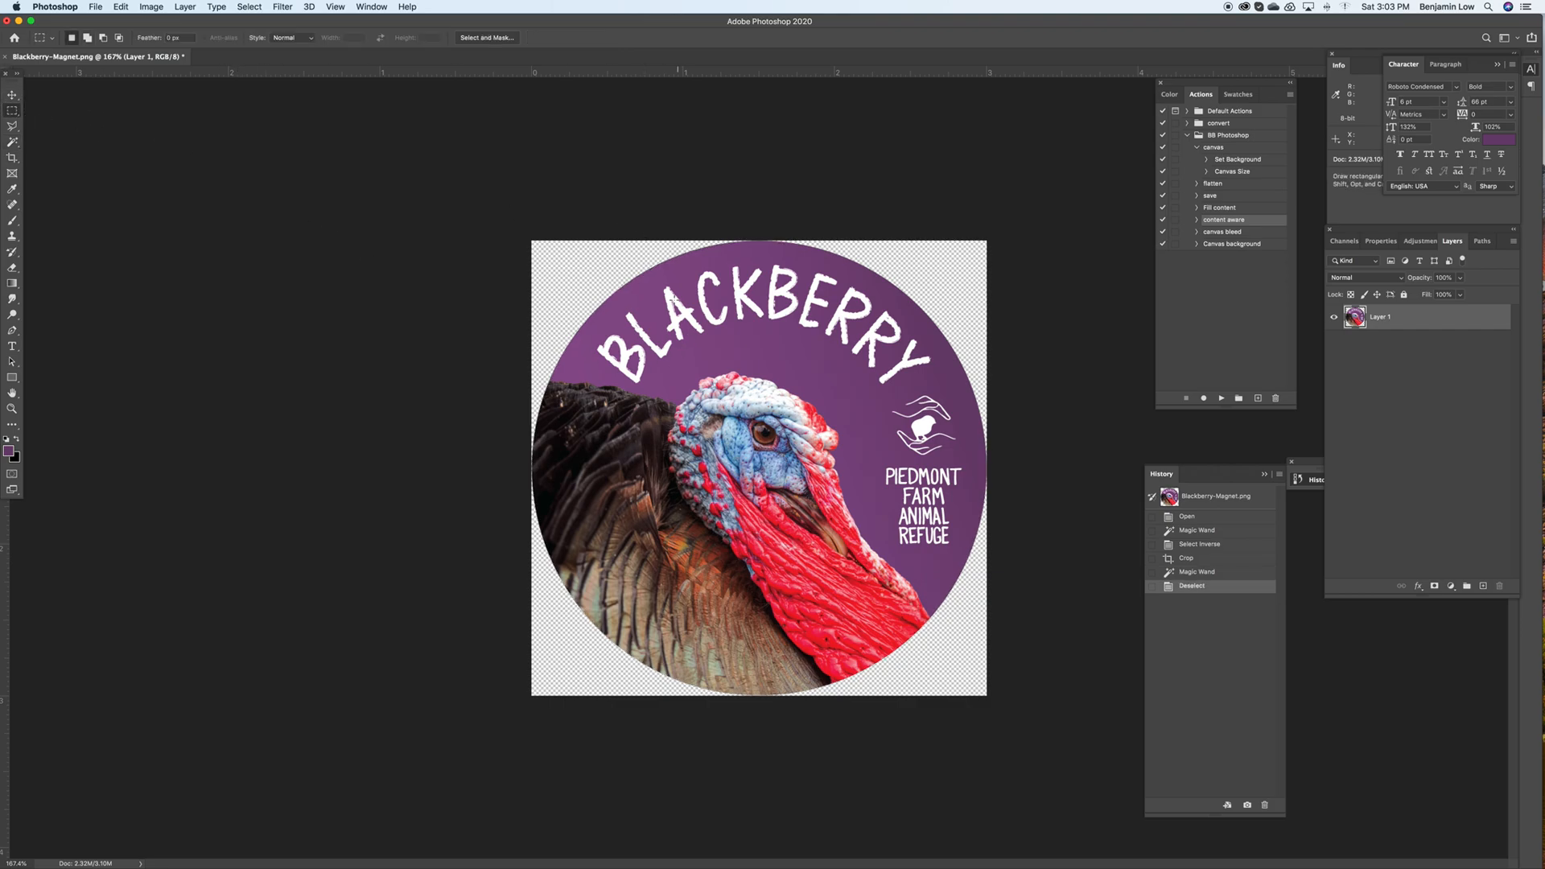
{"action": "left_click", "coordinate": [151, 7]}
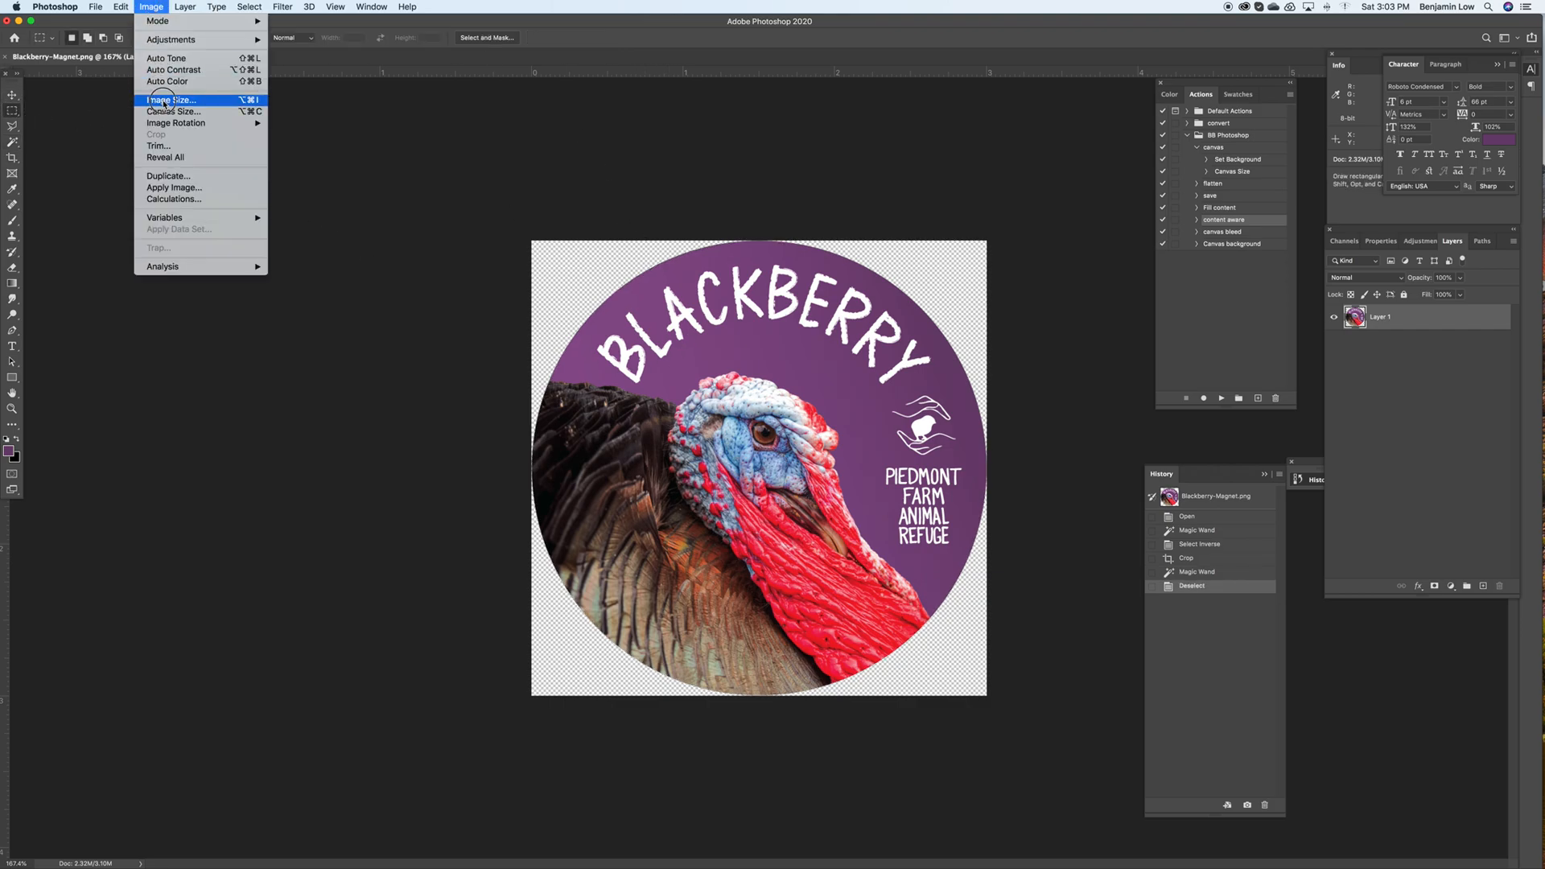
{"action": "left_click", "coordinate": [164, 100]}
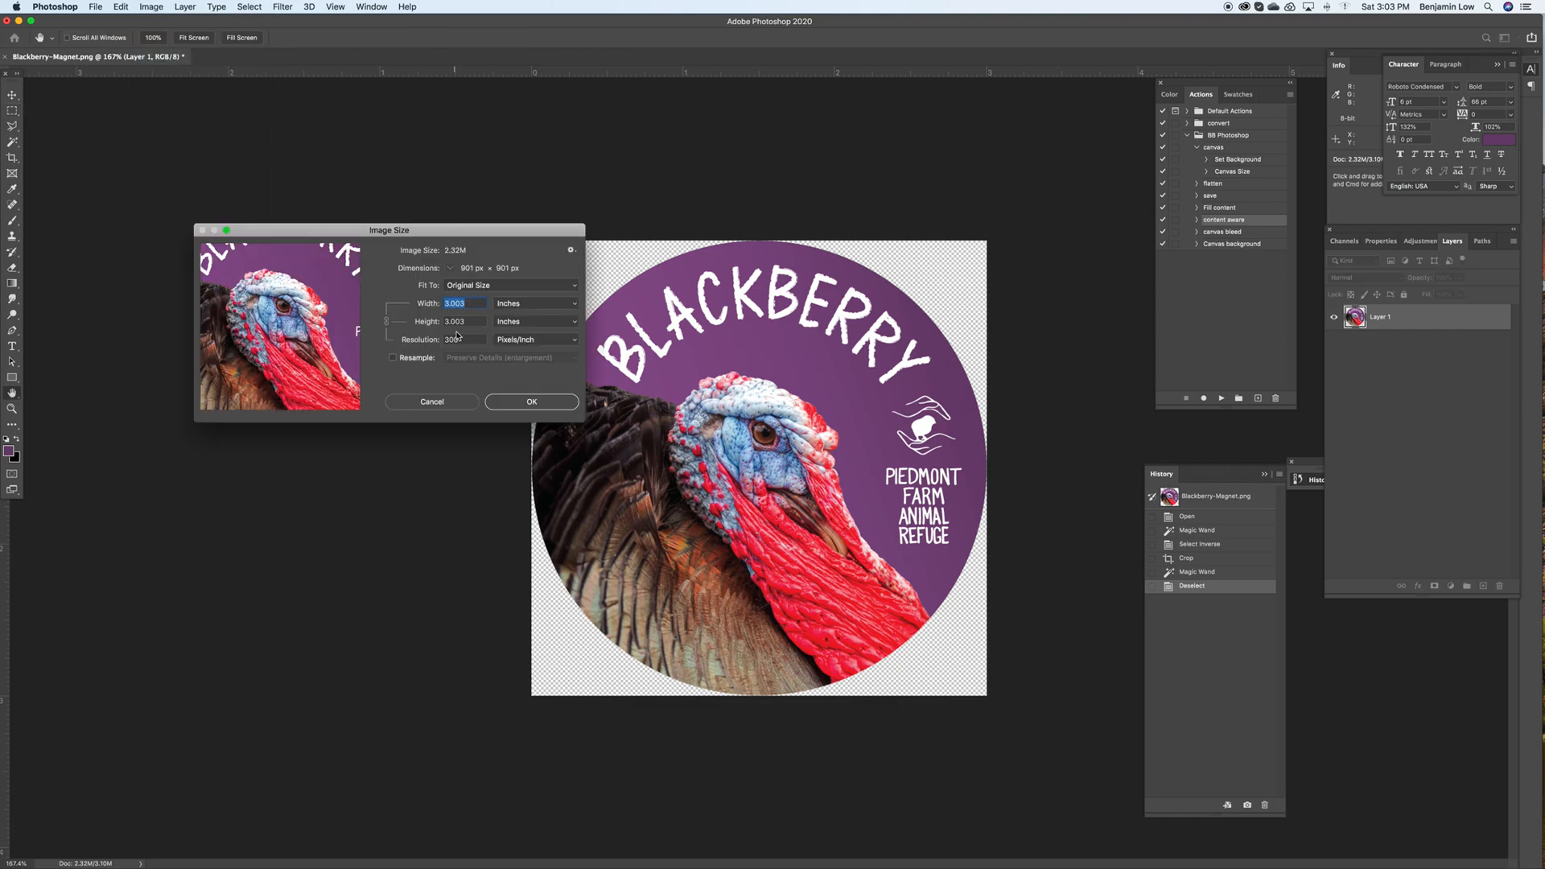
{"action": "left_click", "coordinate": [453, 404]}
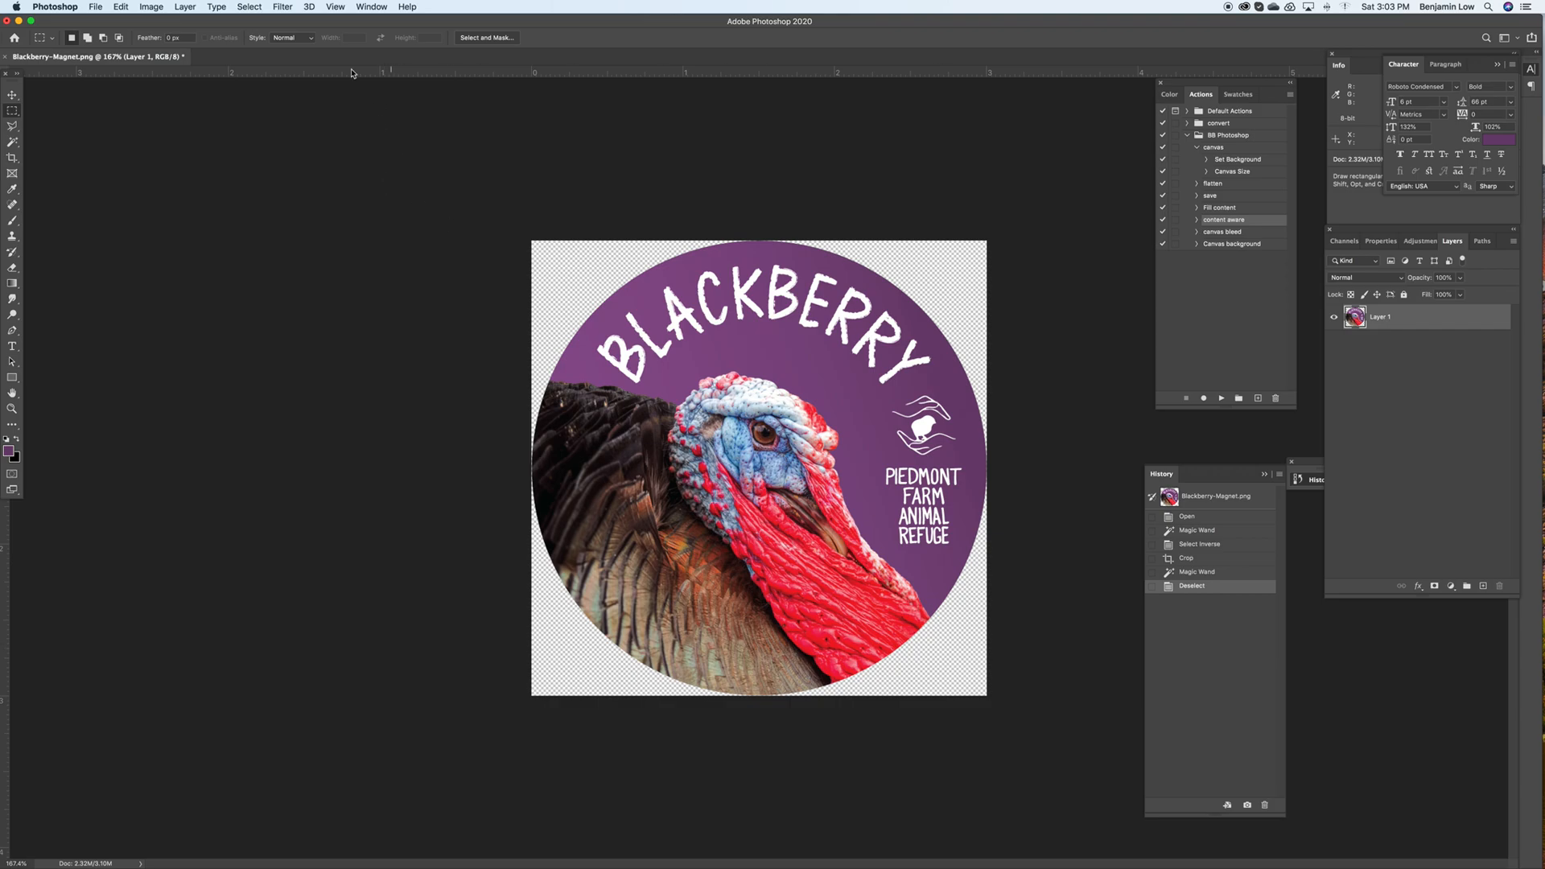
- Try selecting the transparent upper-left corner with the Magic Wand and clear that selection
{"action": "left_click", "coordinate": [12, 142]}
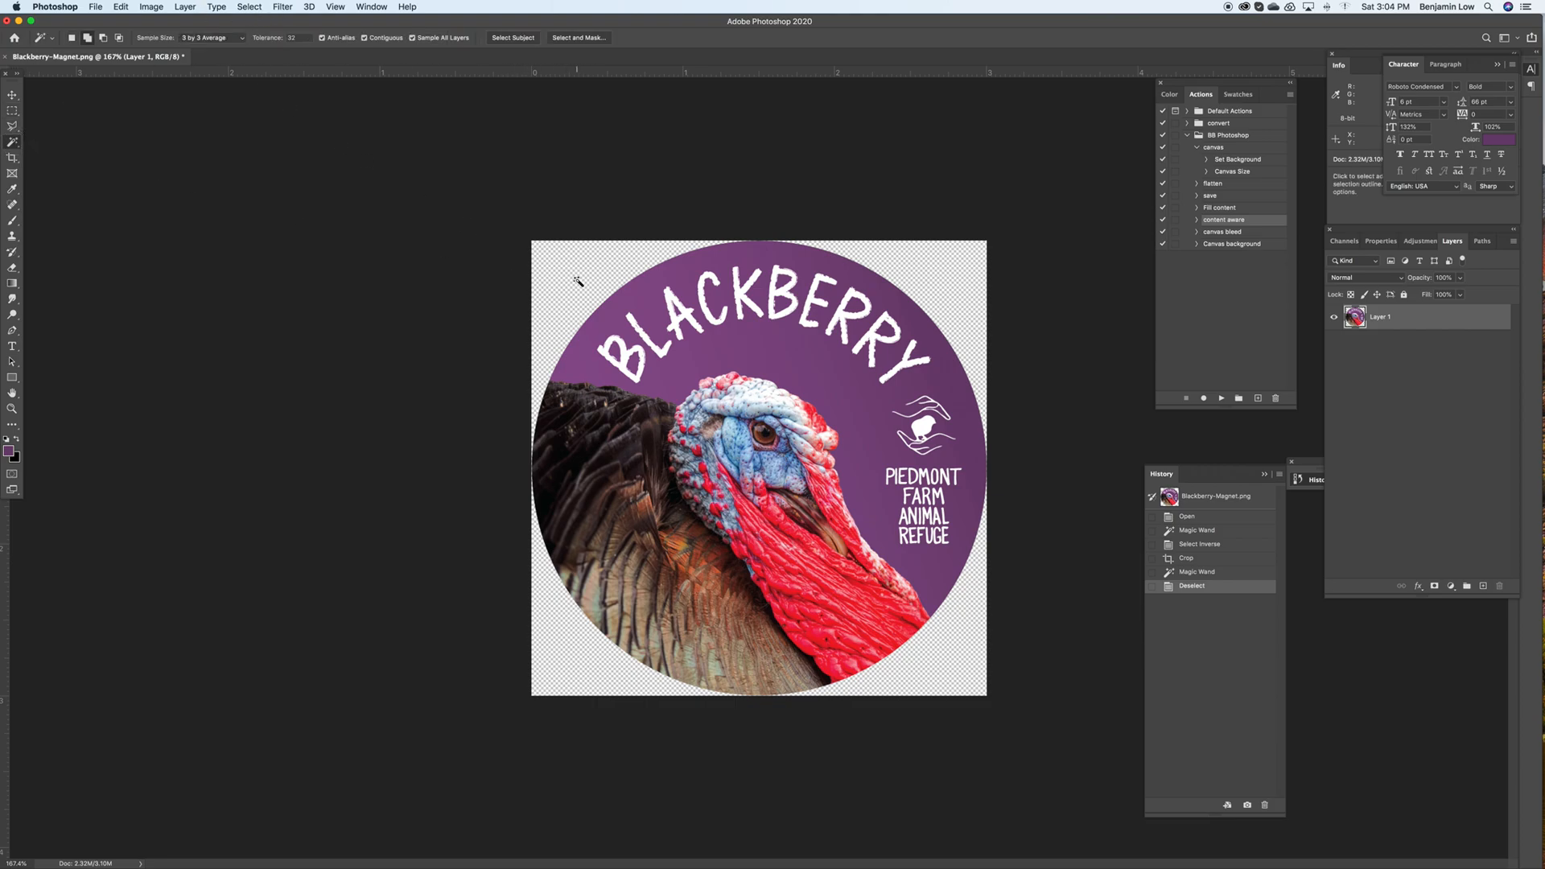
{"action": "left_click", "coordinate": [578, 280]}
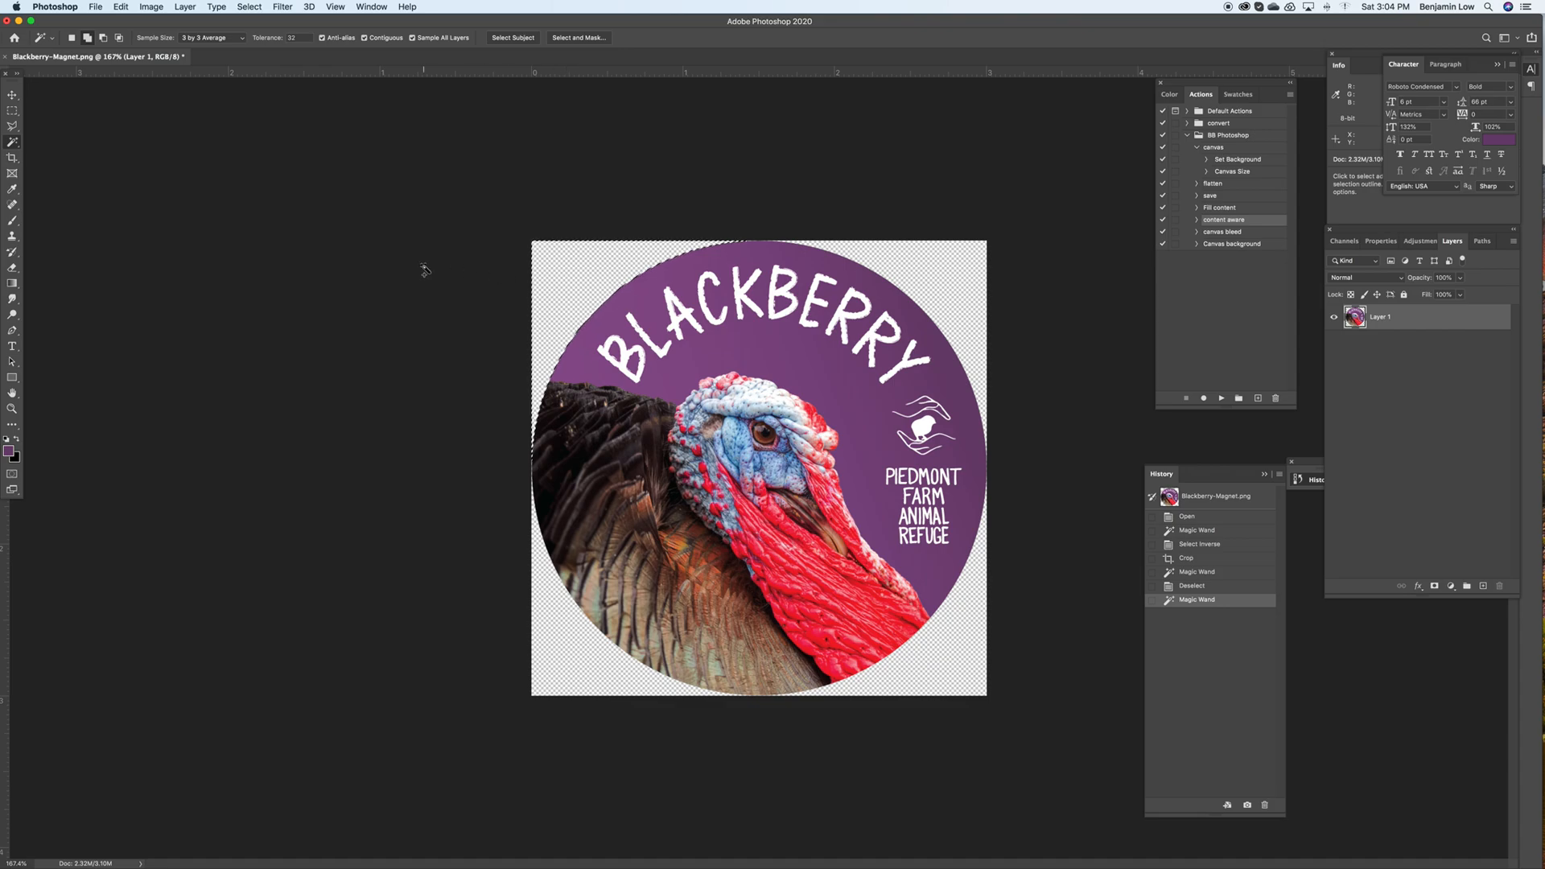
{"action": "key", "text": "super+d"}
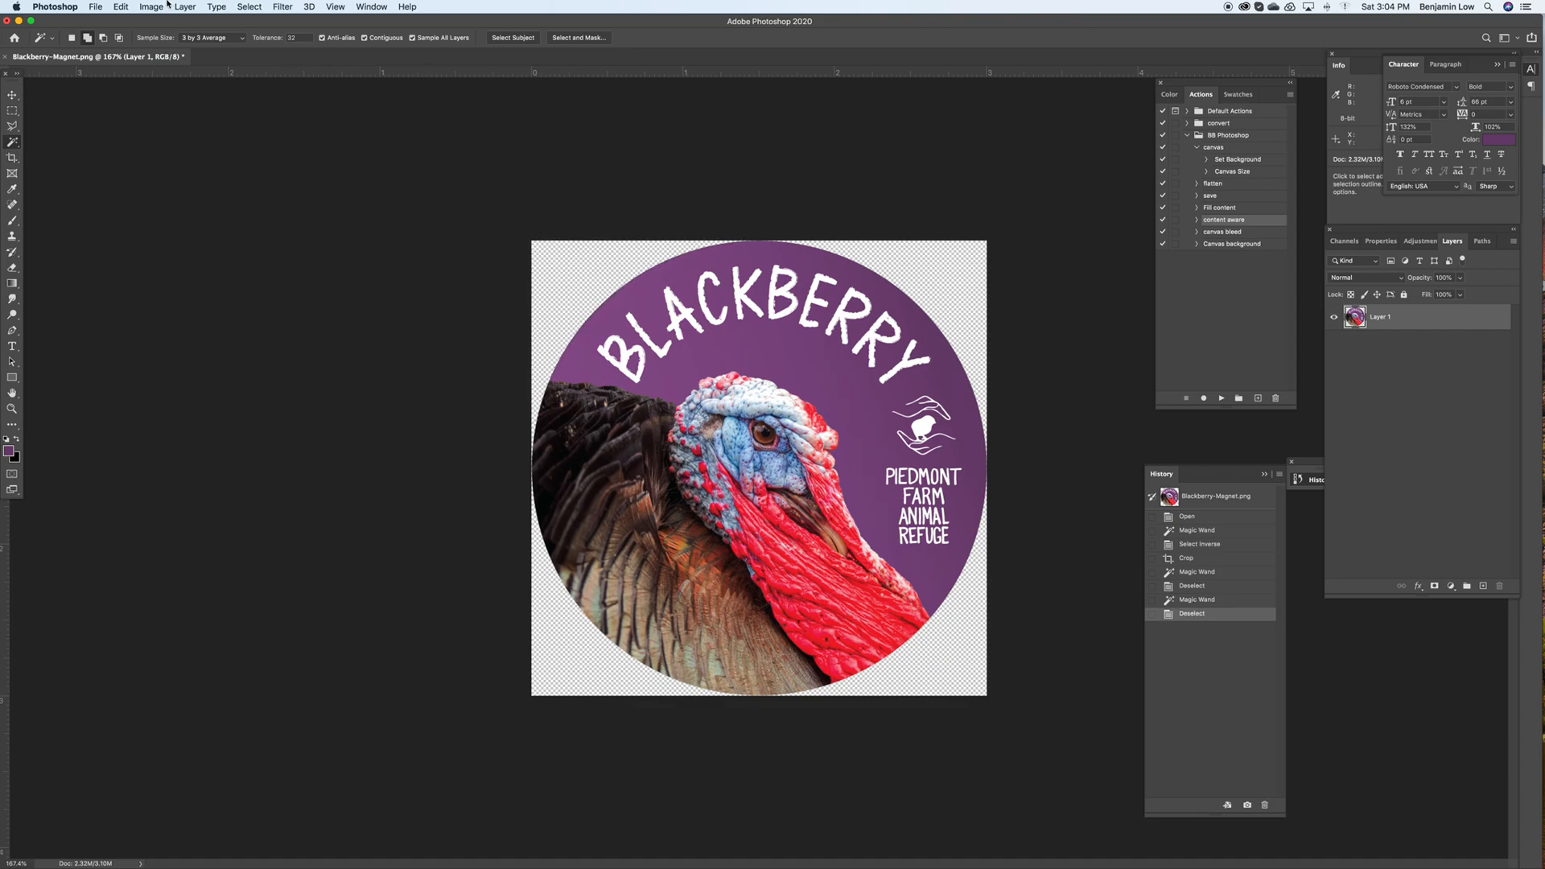
- Enlarge the canvas to 3.2 inches wide and 3.2 inches high around the circle
{"action": "left_click", "coordinate": [166, 6]}
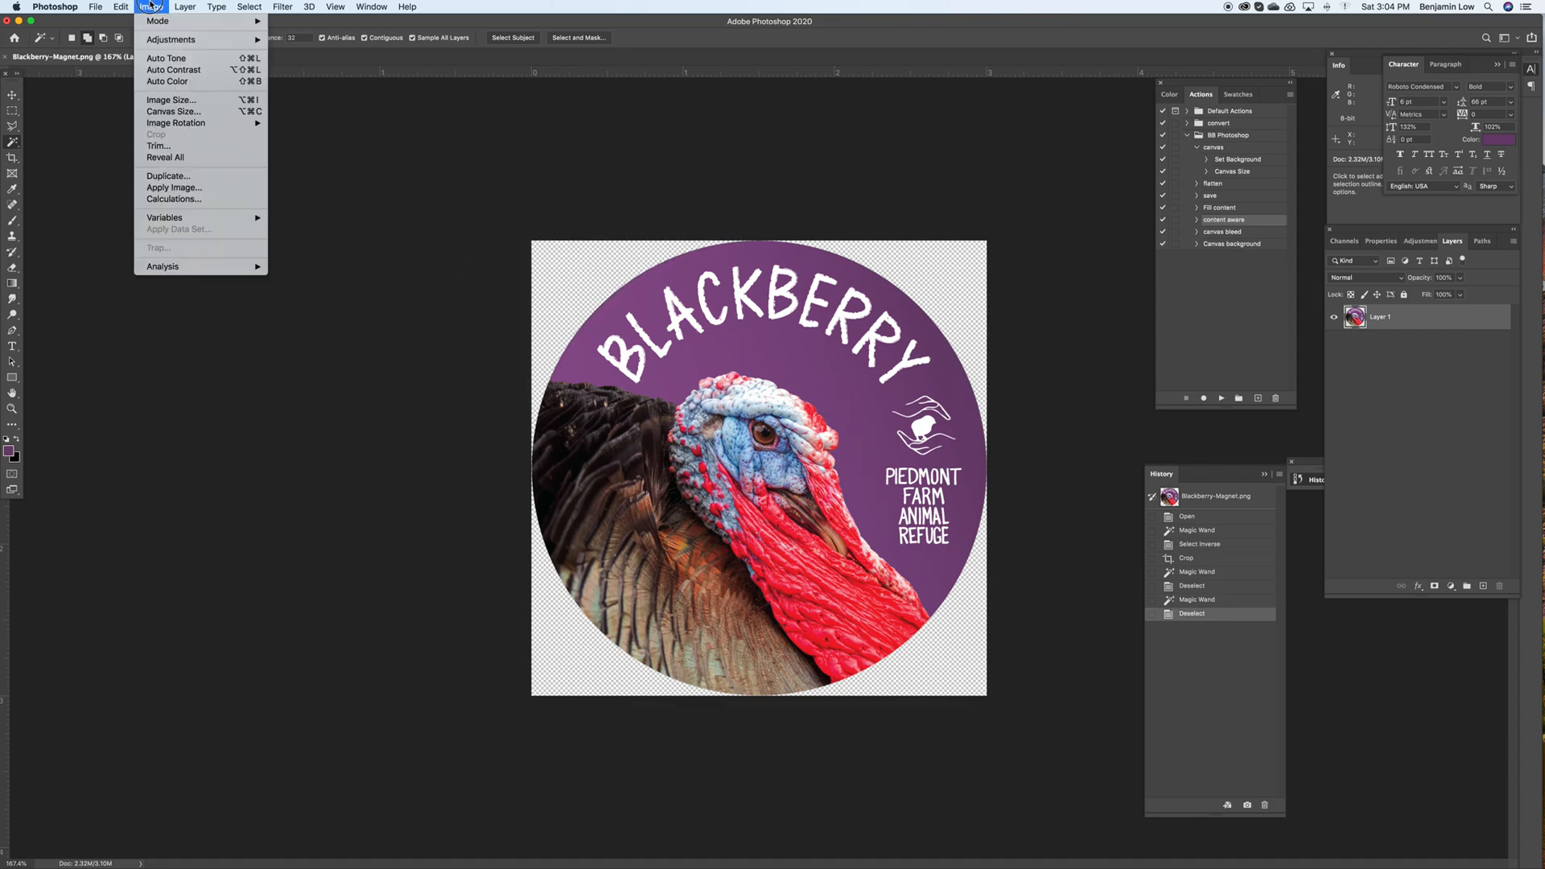
{"action": "left_click", "coordinate": [176, 112]}
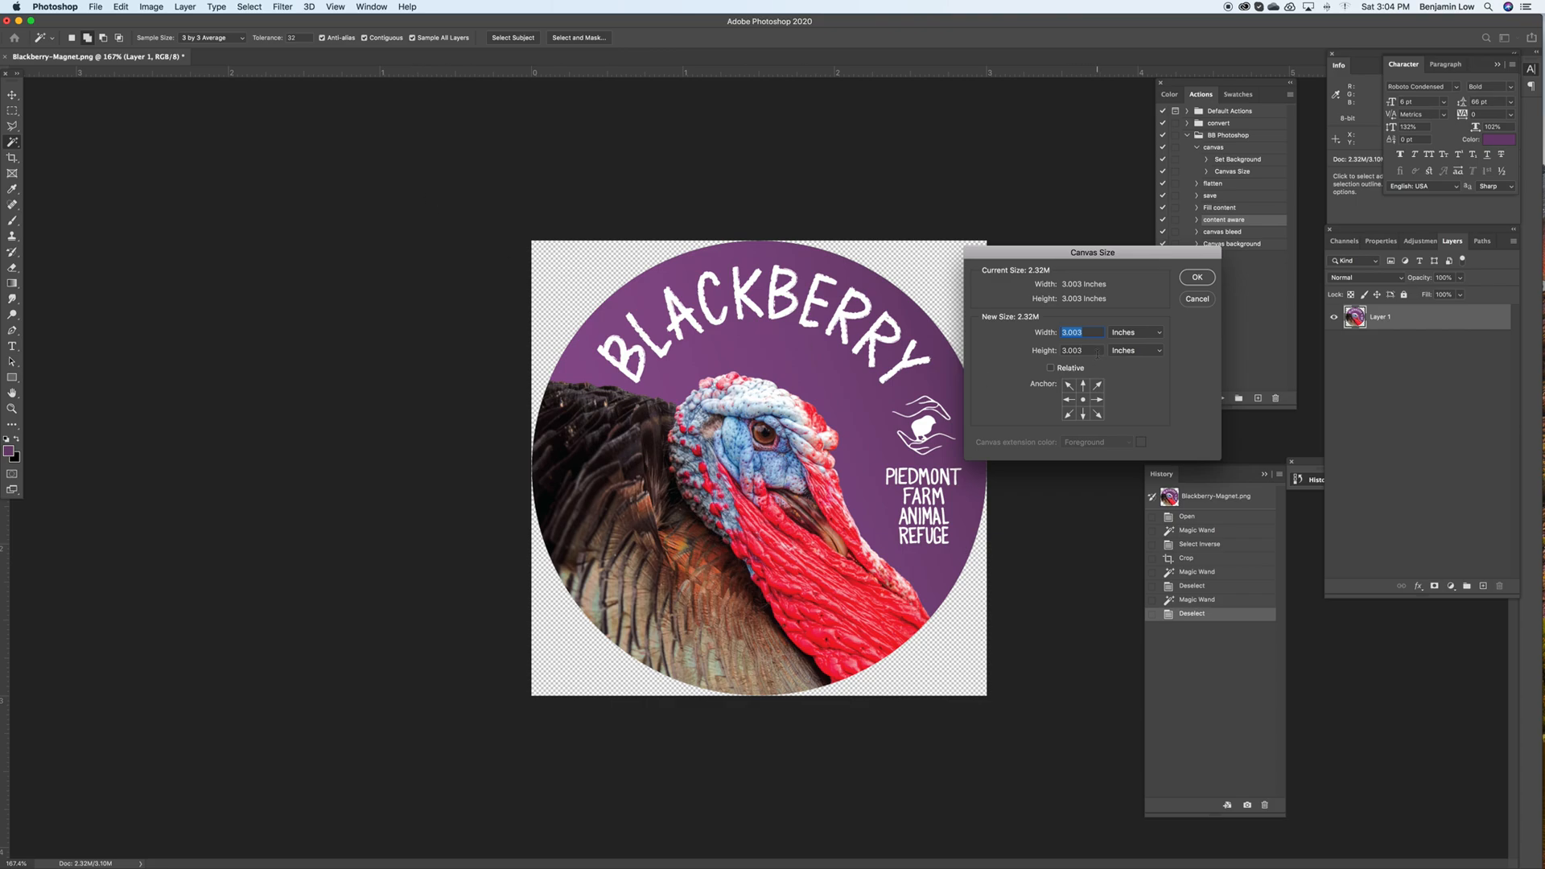
{"action": "type", "text": "3.2"}
{"action": "key", "text": "Tab"}
{"action": "type", "text": "3.21"}
{"action": "left_click", "coordinate": [1195, 279]}
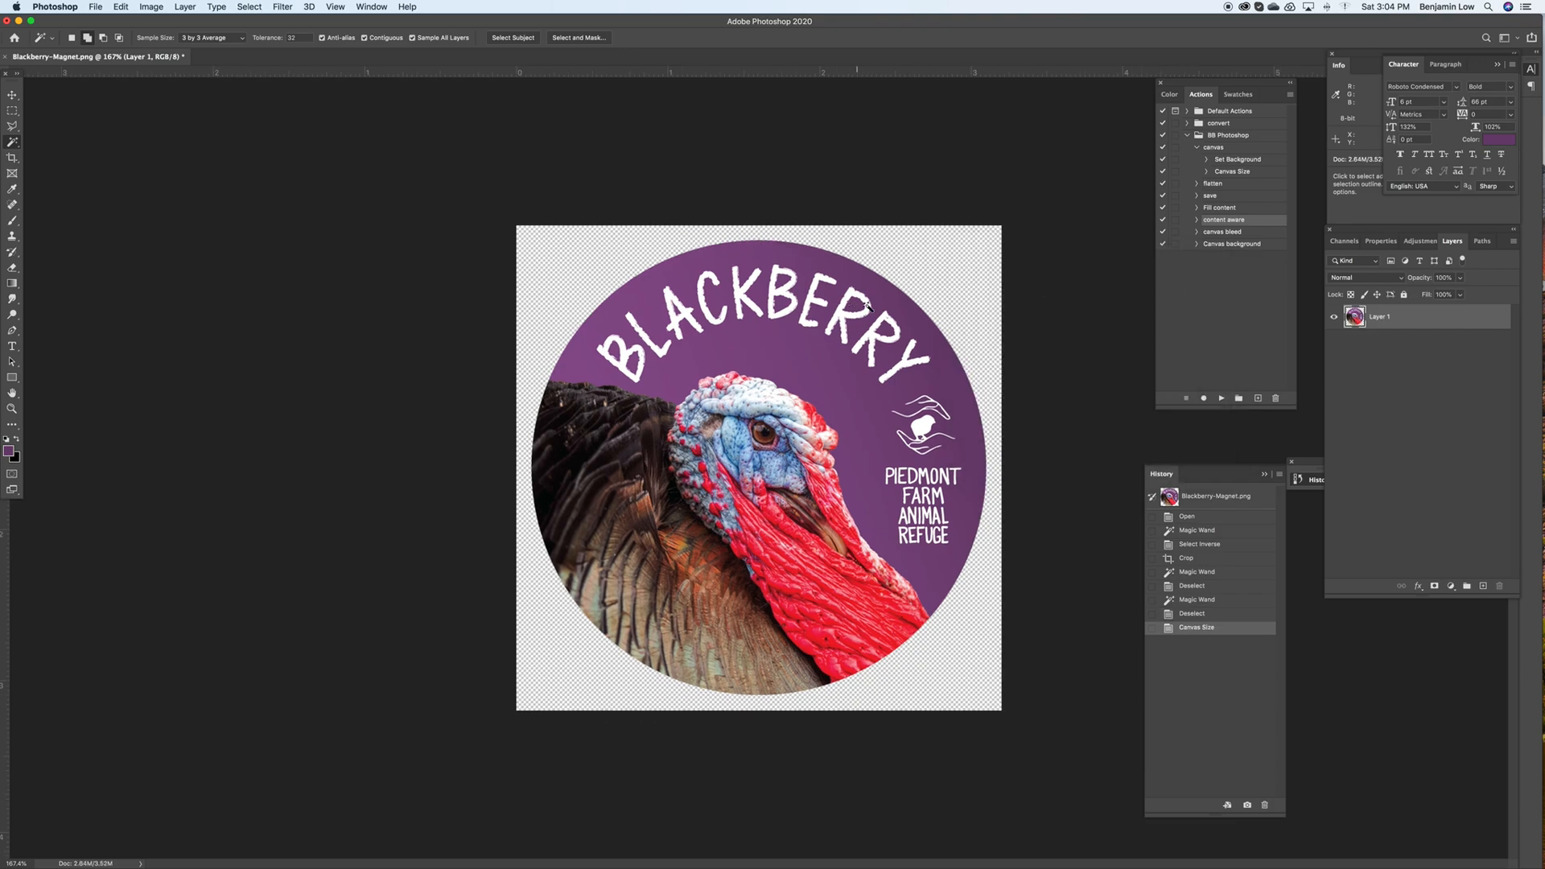
- Select the whole transparent area surrounding the circle on the enlarged canvas with the Magic Wand
{"action": "left_click", "coordinate": [595, 274]}
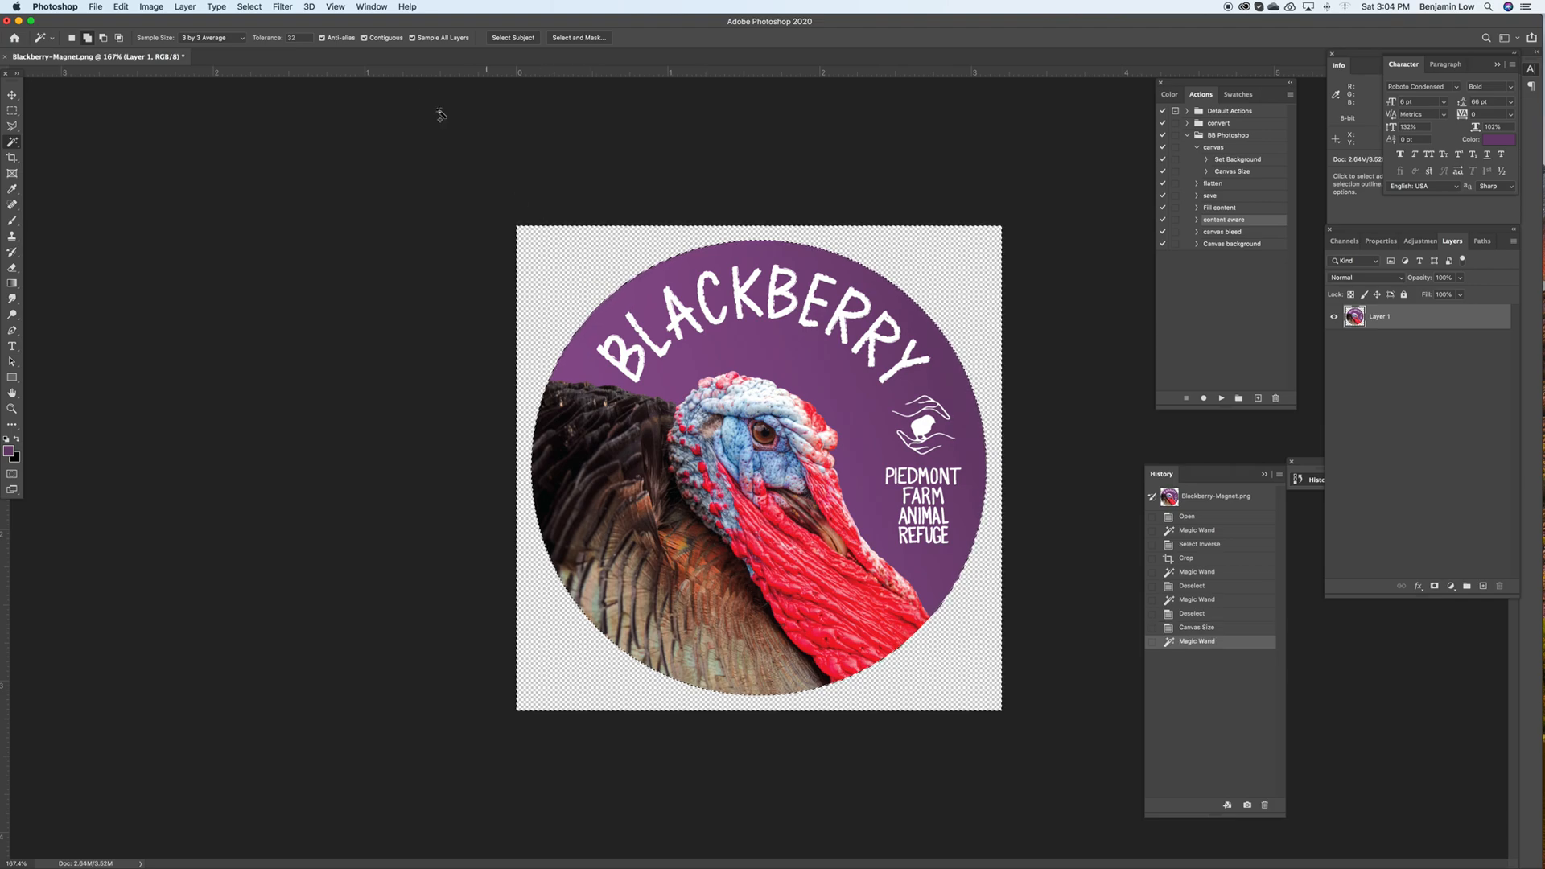
{"action": "left_click", "coordinate": [282, 7]}
{"action": "mouse_move", "coordinate": [249, 6]}
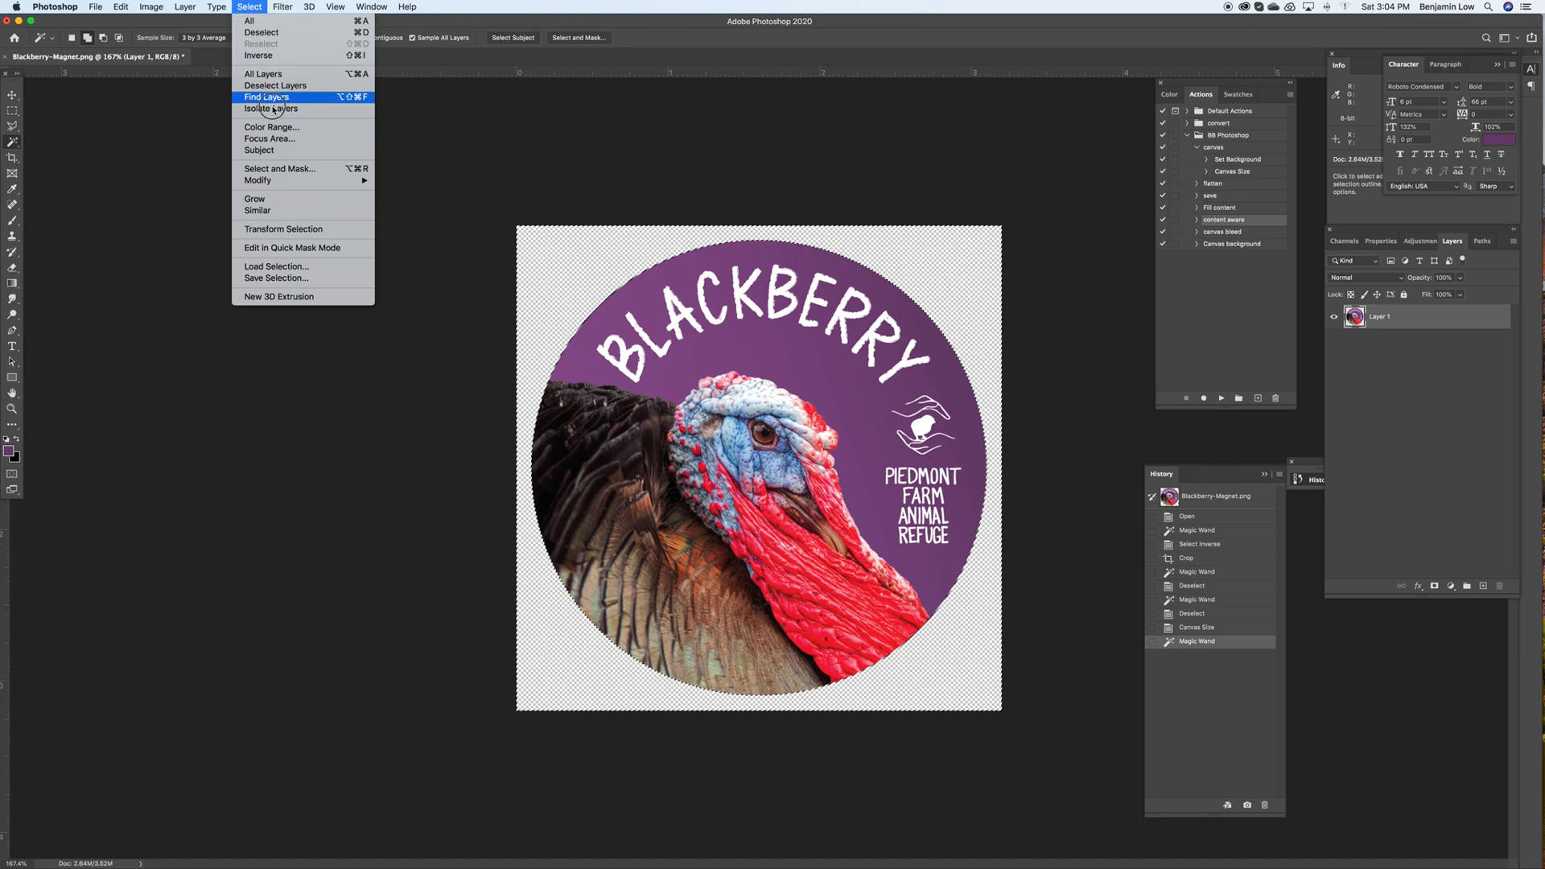
{"action": "left_click", "coordinate": [298, 185]}
{"action": "left_click", "coordinate": [284, 7]}
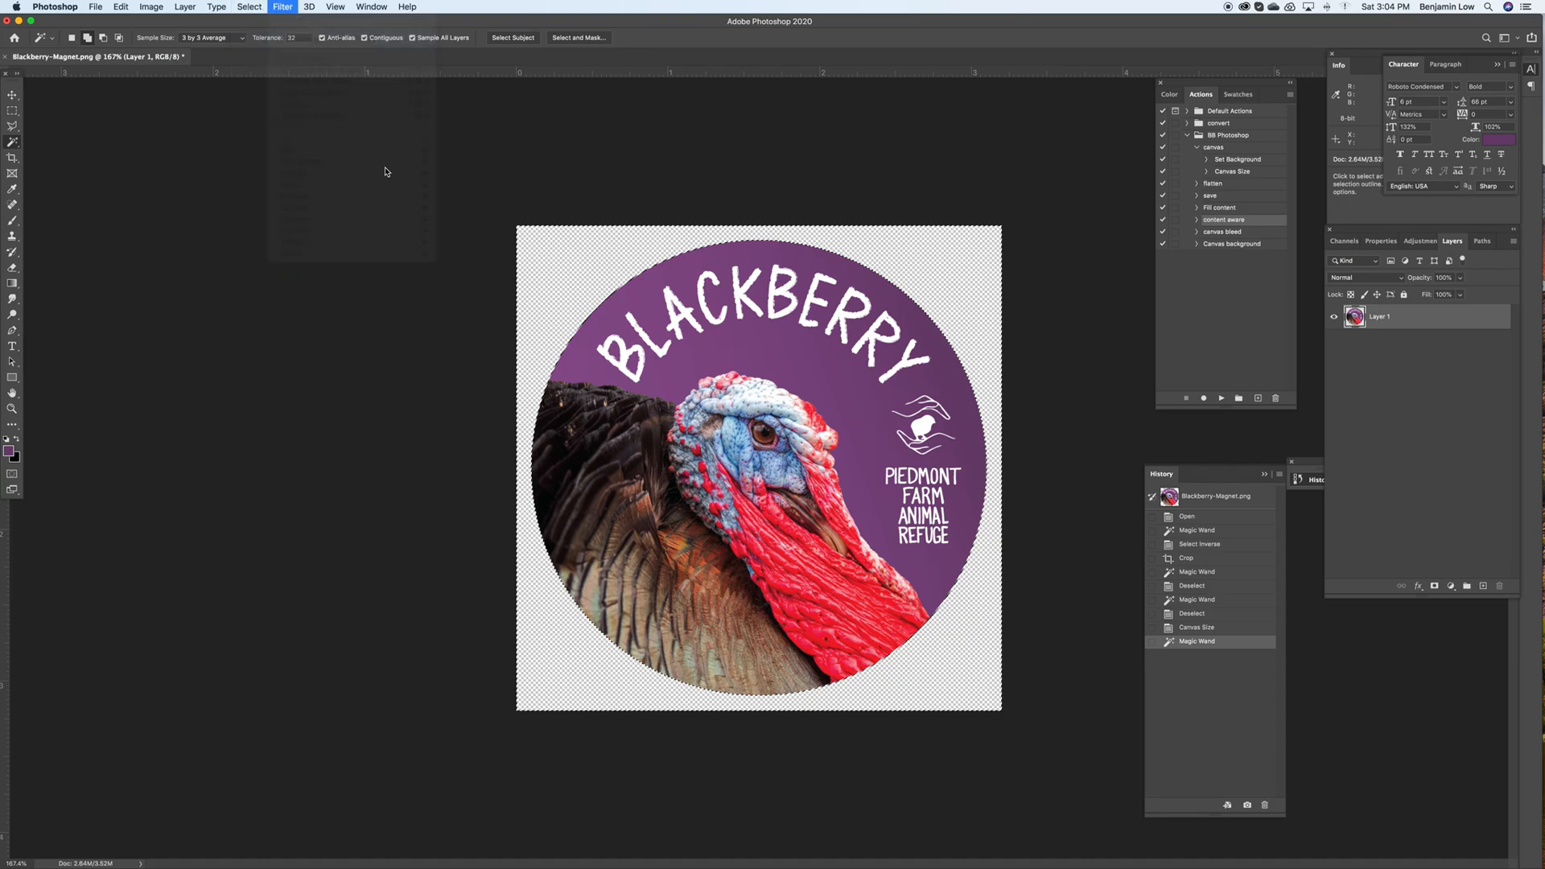
- Expand the selection by 2 pixels so it overlaps the circle's edge
{"action": "left_click_drag", "start_coordinate": [545, 374], "coordinate": [652, 356]}
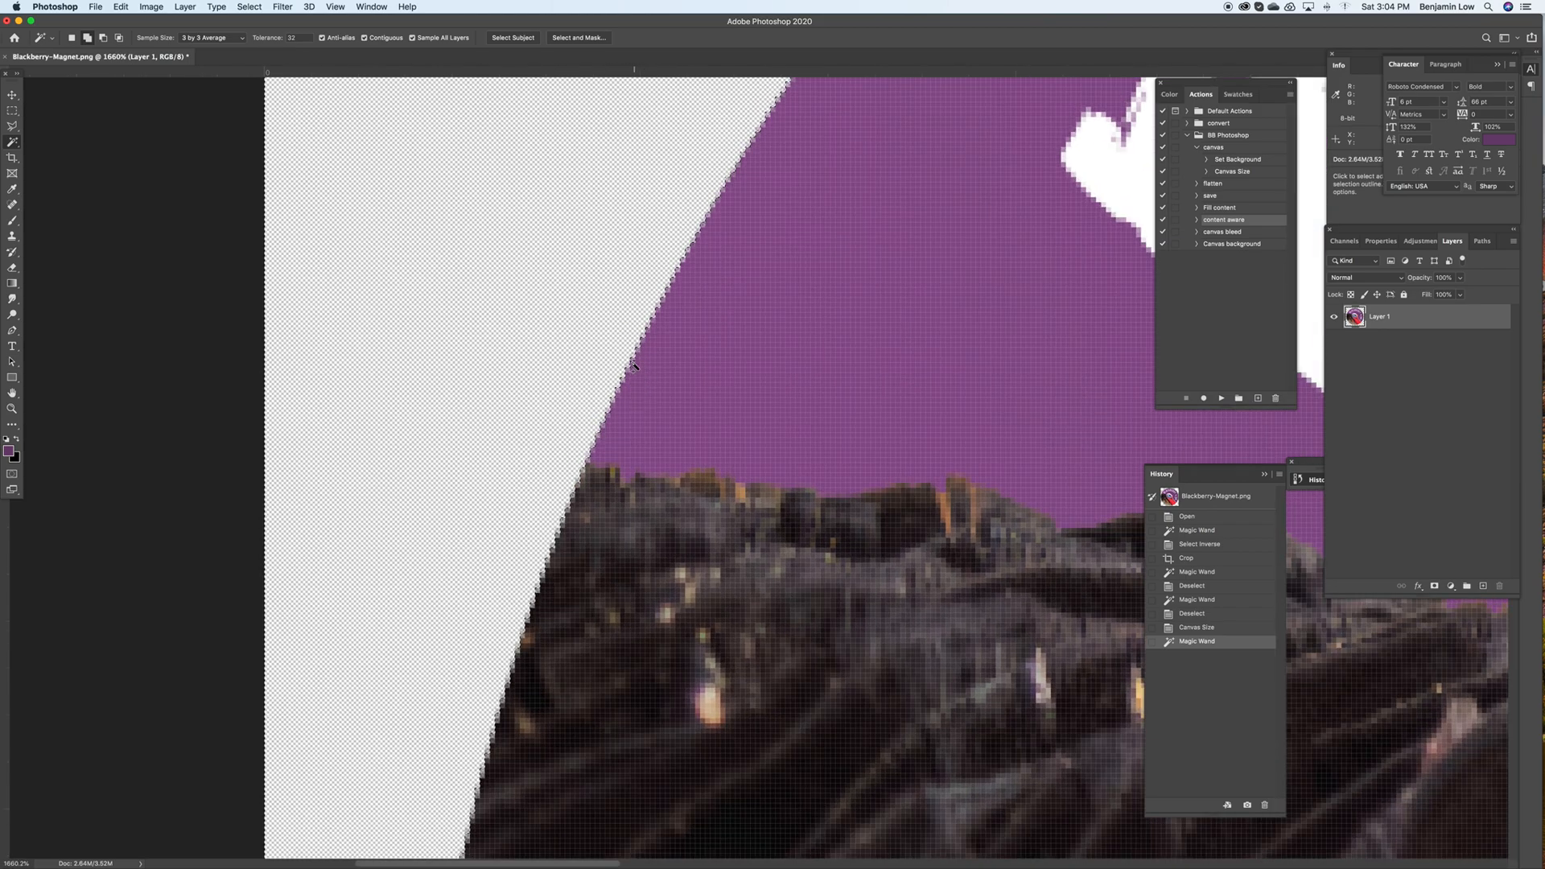
{"action": "left_click", "coordinate": [283, 7]}
{"action": "left_click", "coordinate": [280, 188]}
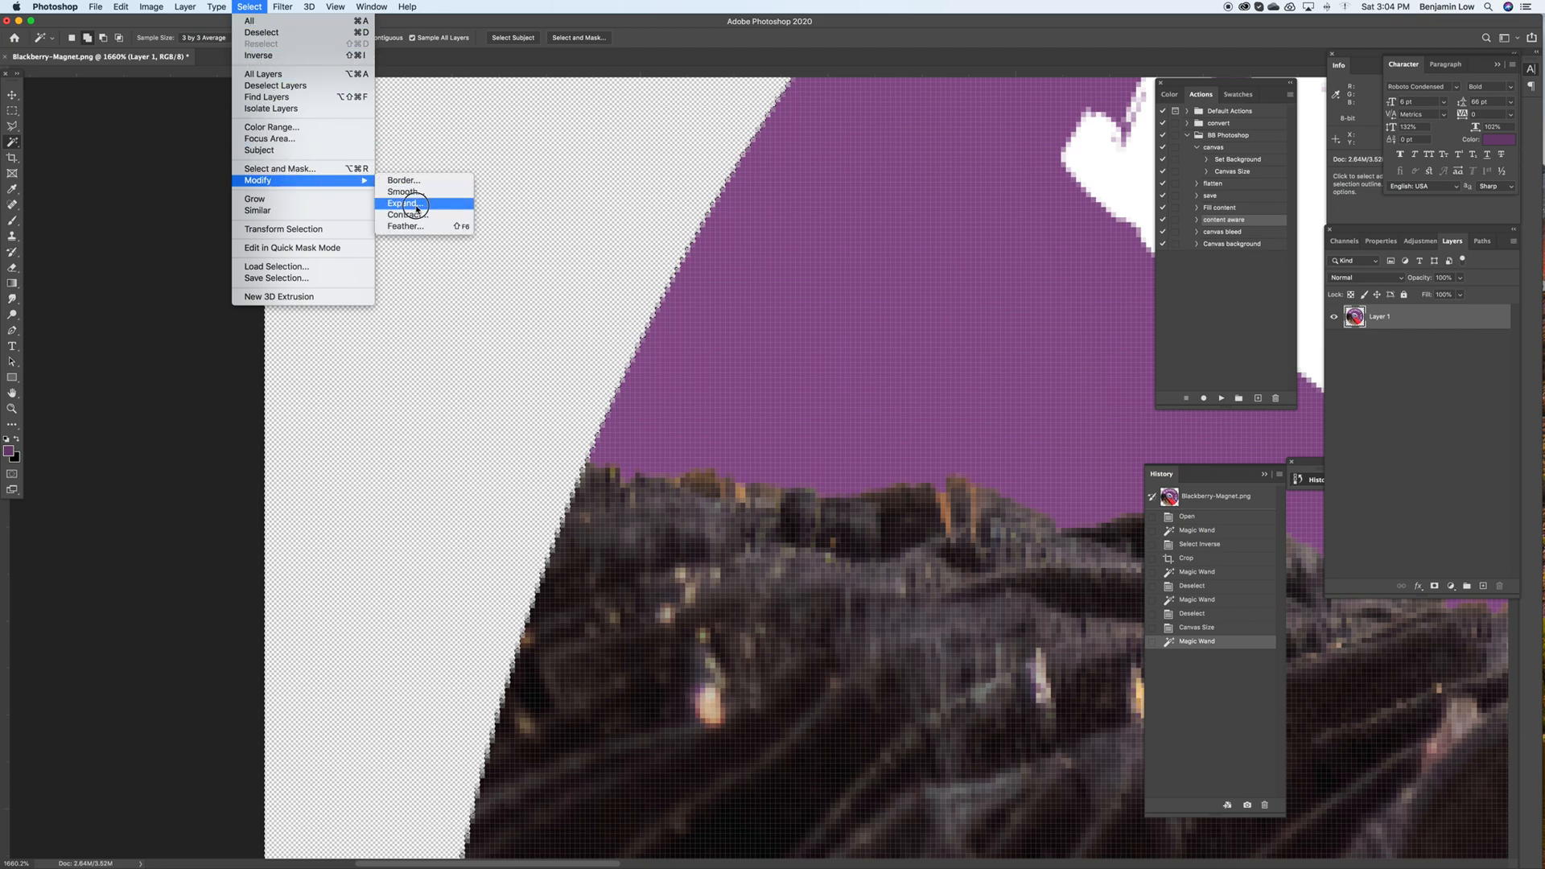
{"action": "left_click", "coordinate": [414, 209]}
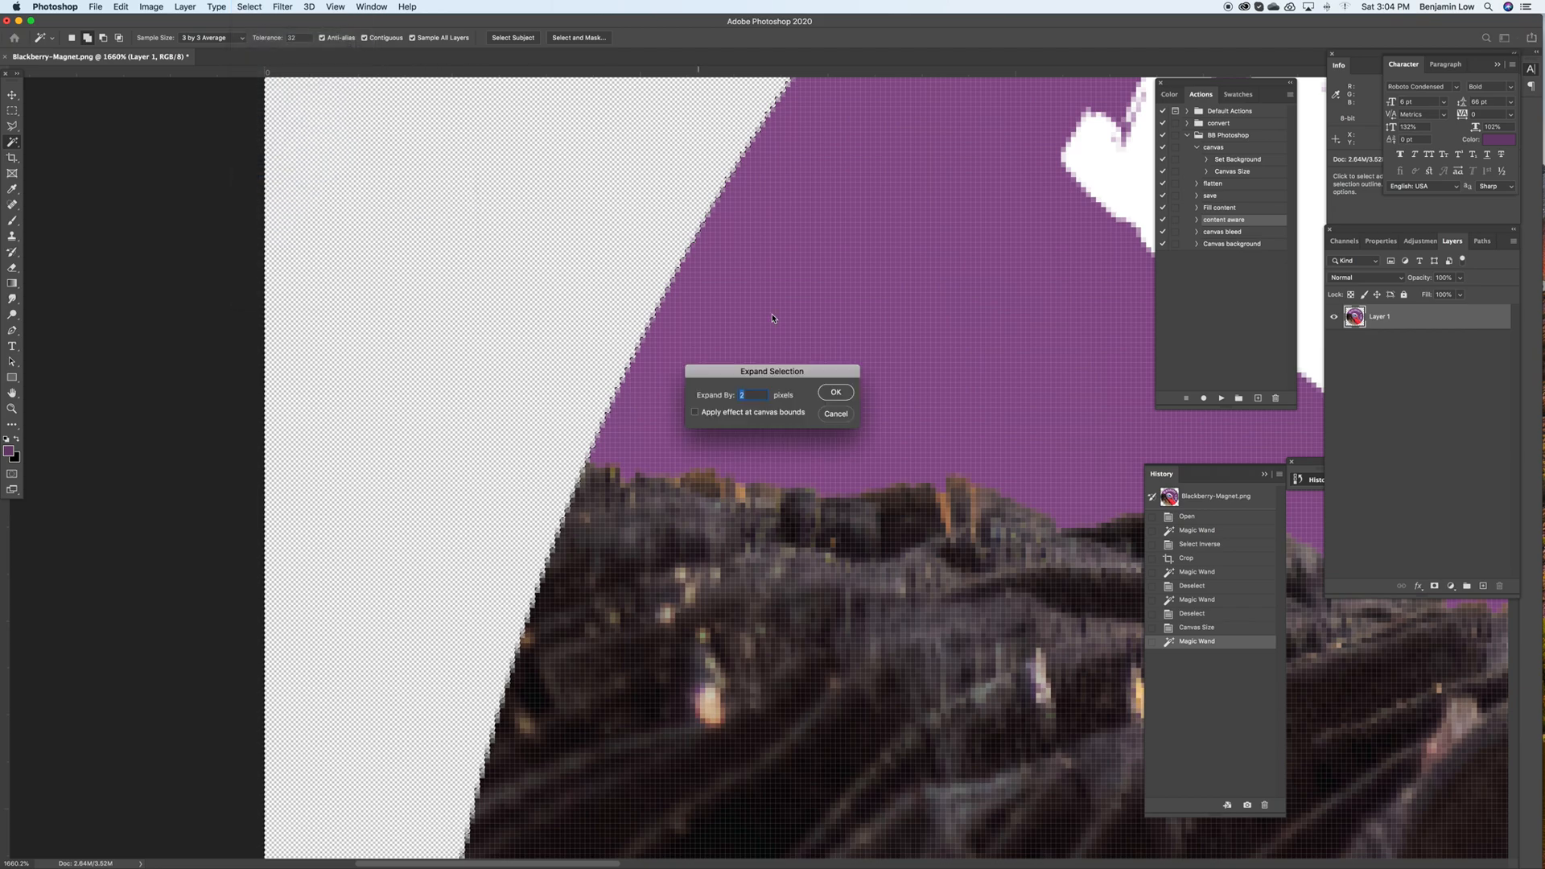
{"action": "left_click", "coordinate": [838, 391]}
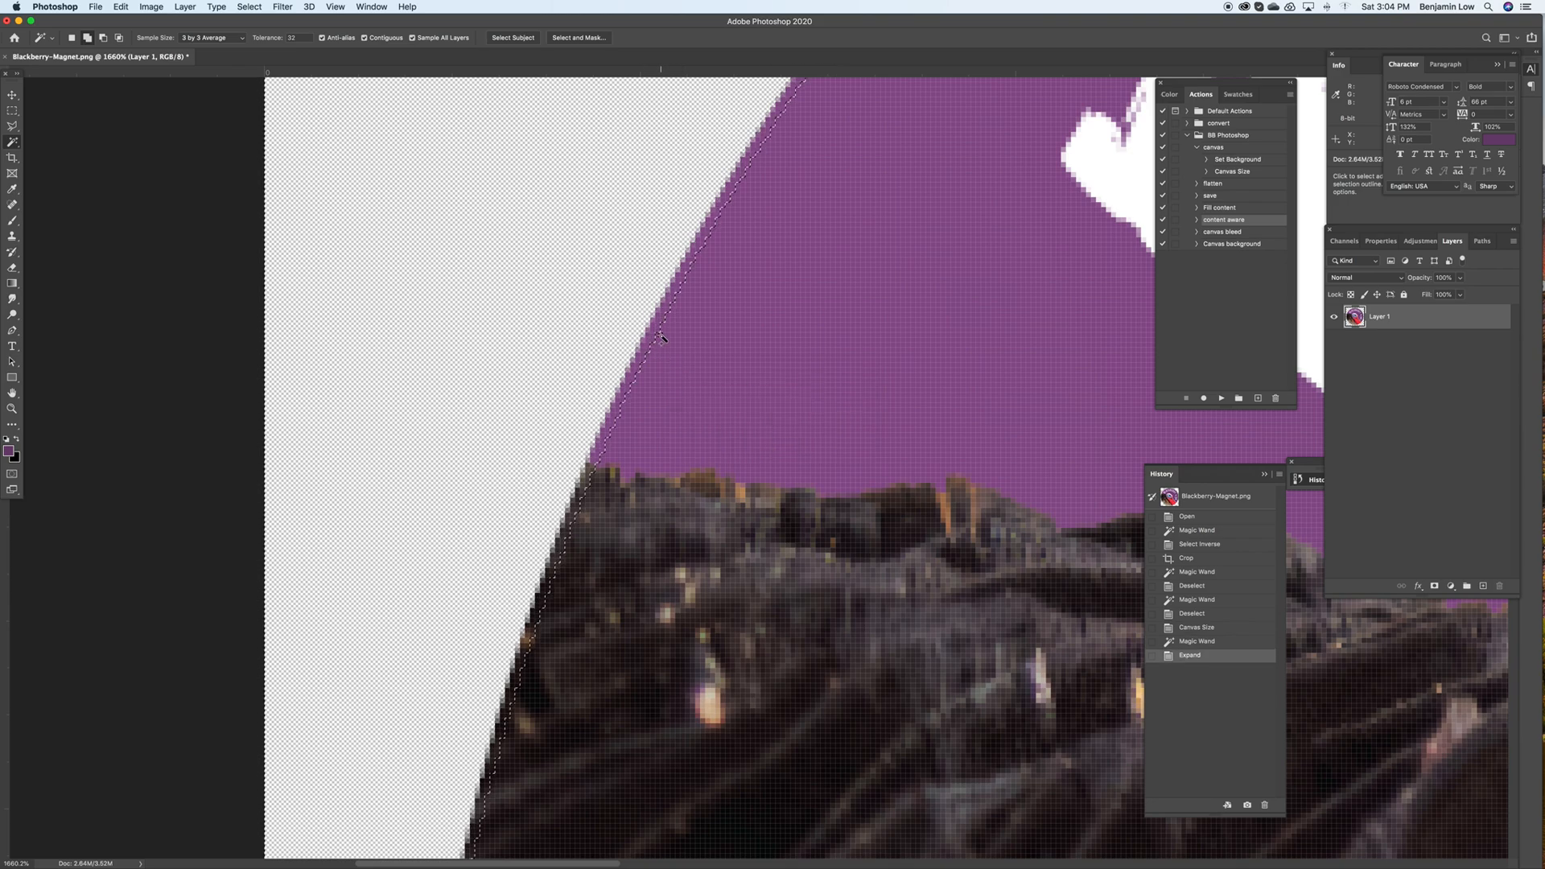
- Inspect the expanded selection up close along the circle's edge, where the purple background meets the feathers
{"action": "key", "text": "super+h"}
{"action": "key", "text": "super+0"}
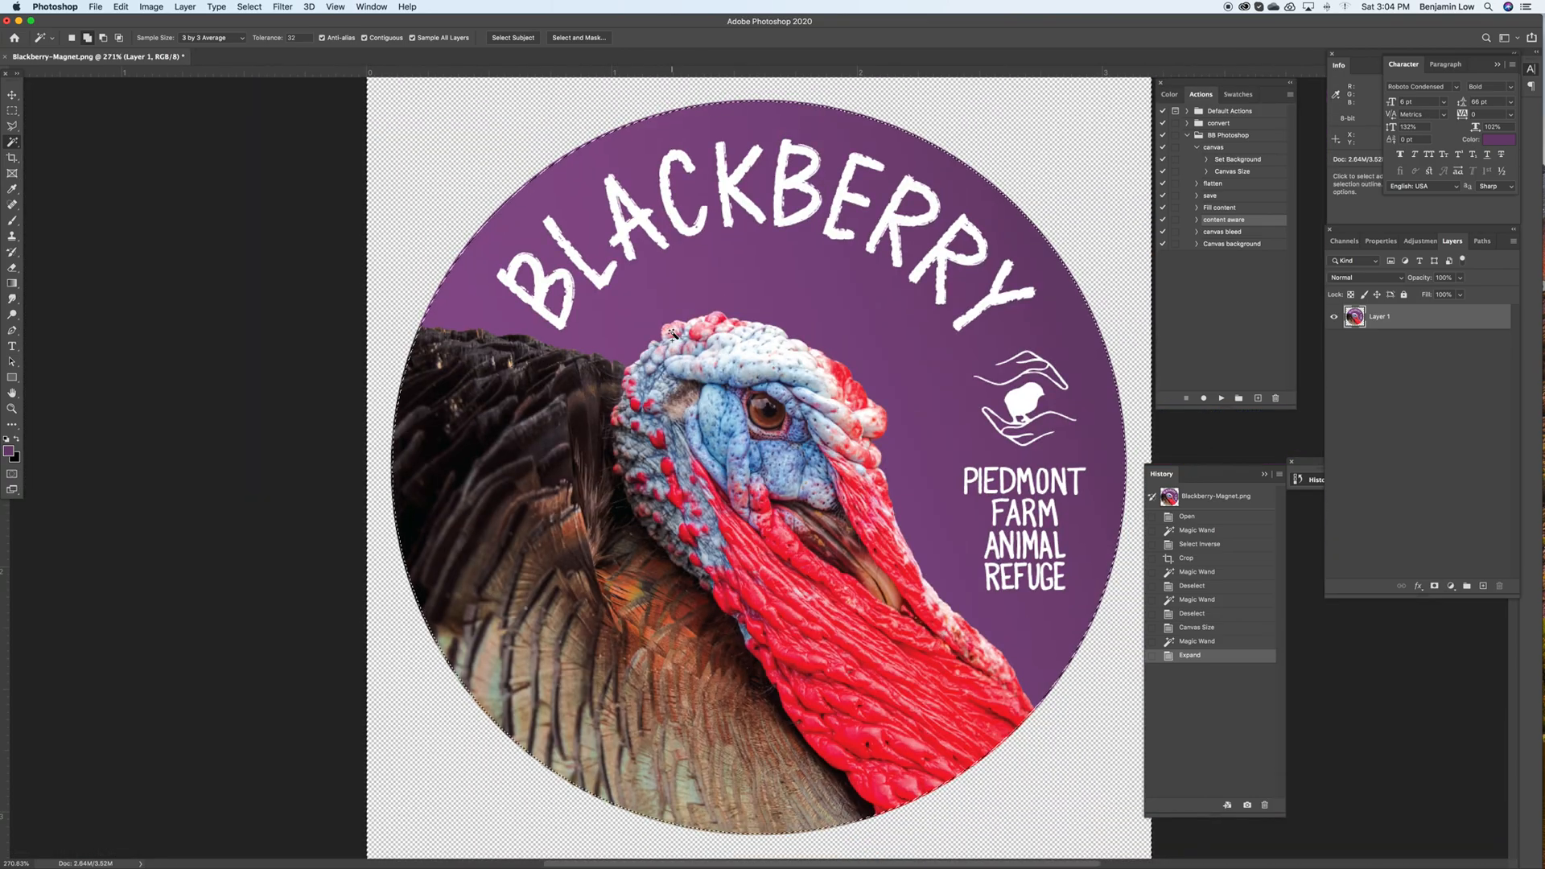
{"action": "left_click", "coordinate": [151, 7]}
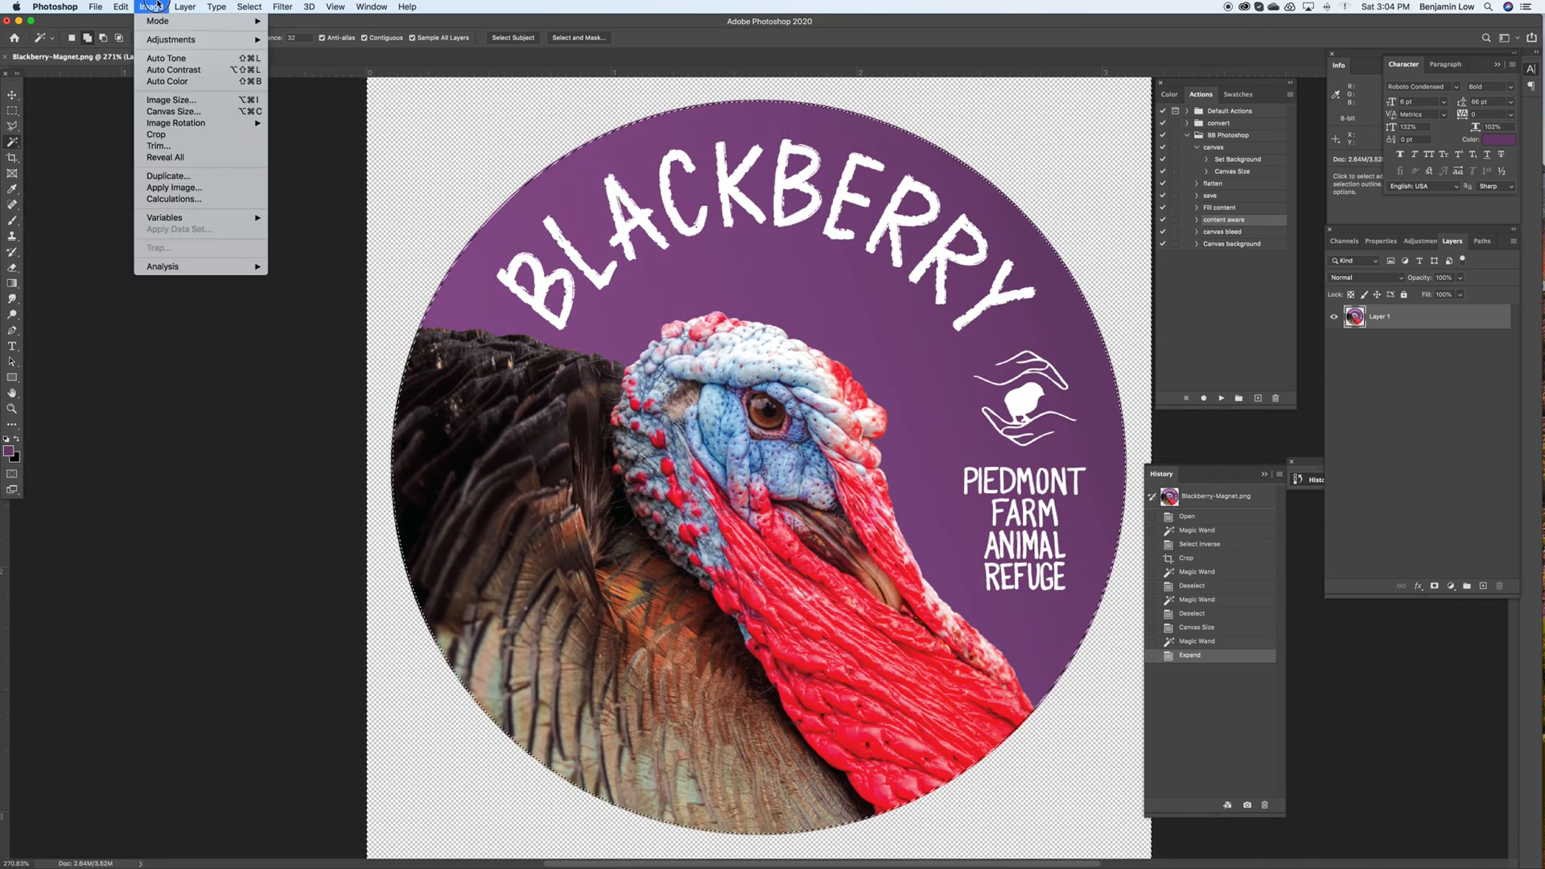
{"action": "mouse_move", "coordinate": [129, 4]}
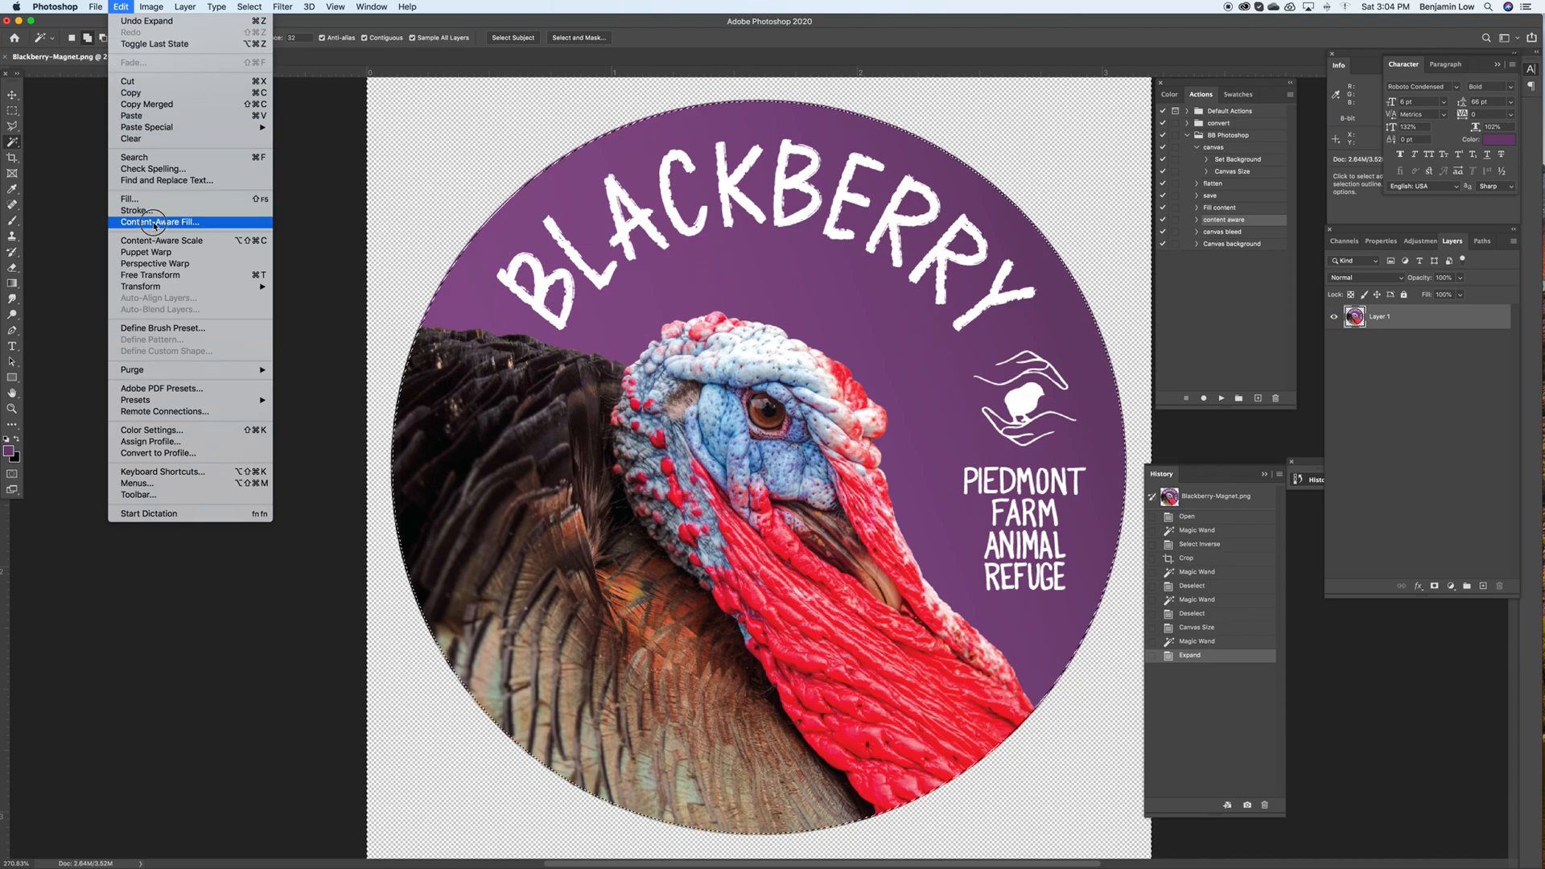
{"action": "left_click", "coordinate": [153, 8]}
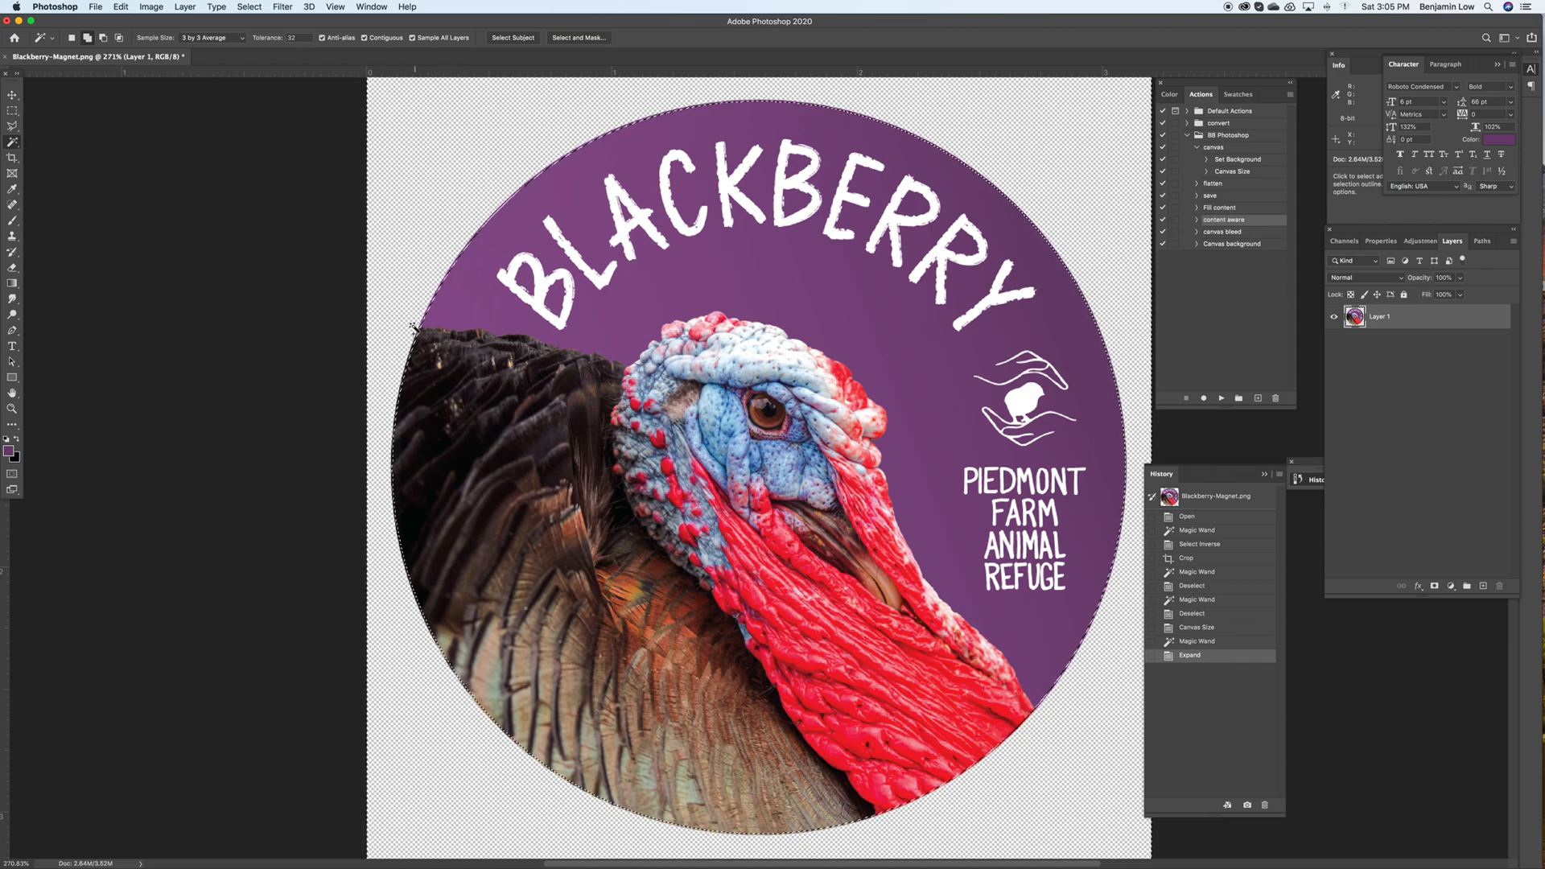
{"action": "key", "text": "z"}
{"action": "left_click_drag", "start_coordinate": [412, 324], "coordinate": [489, 346]}
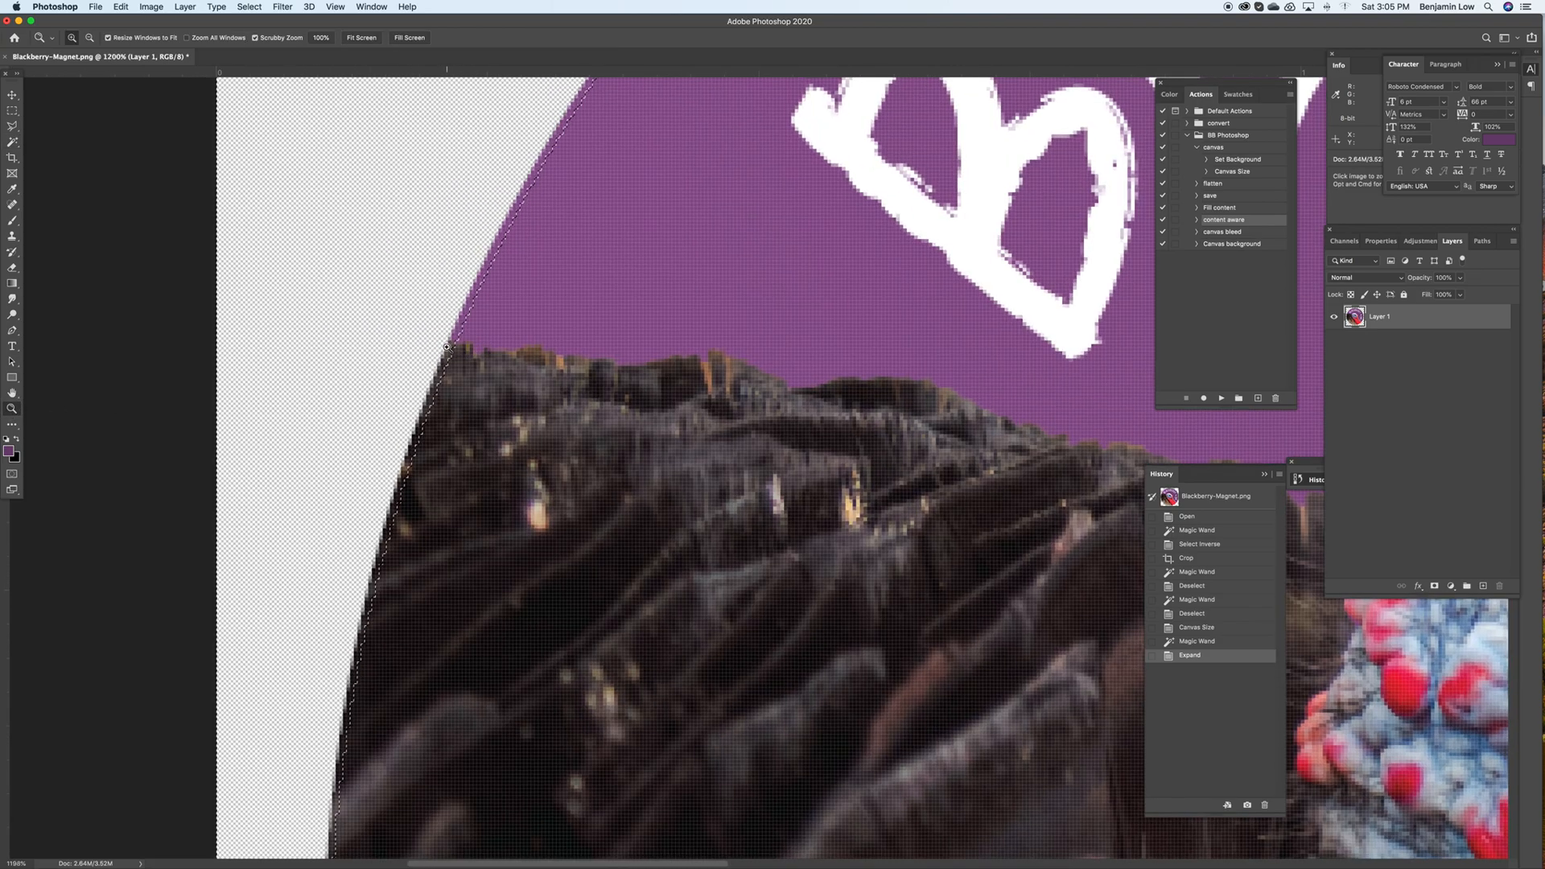
{"action": "key", "text": "super+0"}
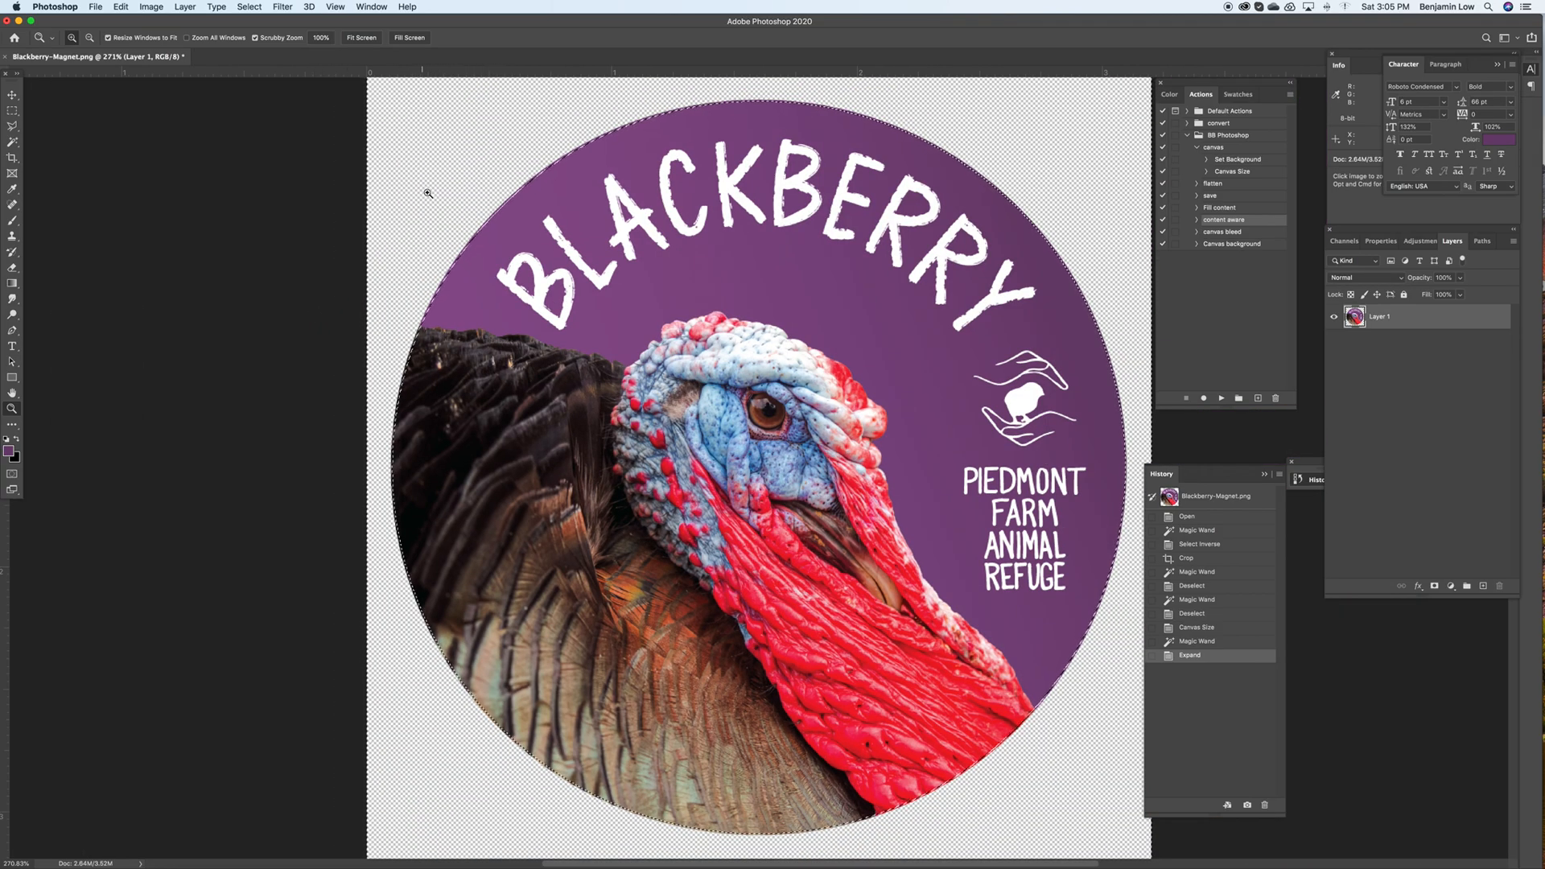
- Fill the selected border with Content-Aware Fill on a new layer, brushing the area around the turkey's head as excluded from sampling
{"action": "left_click", "coordinate": [152, 6]}
{"action": "mouse_move", "coordinate": [113, 7]}
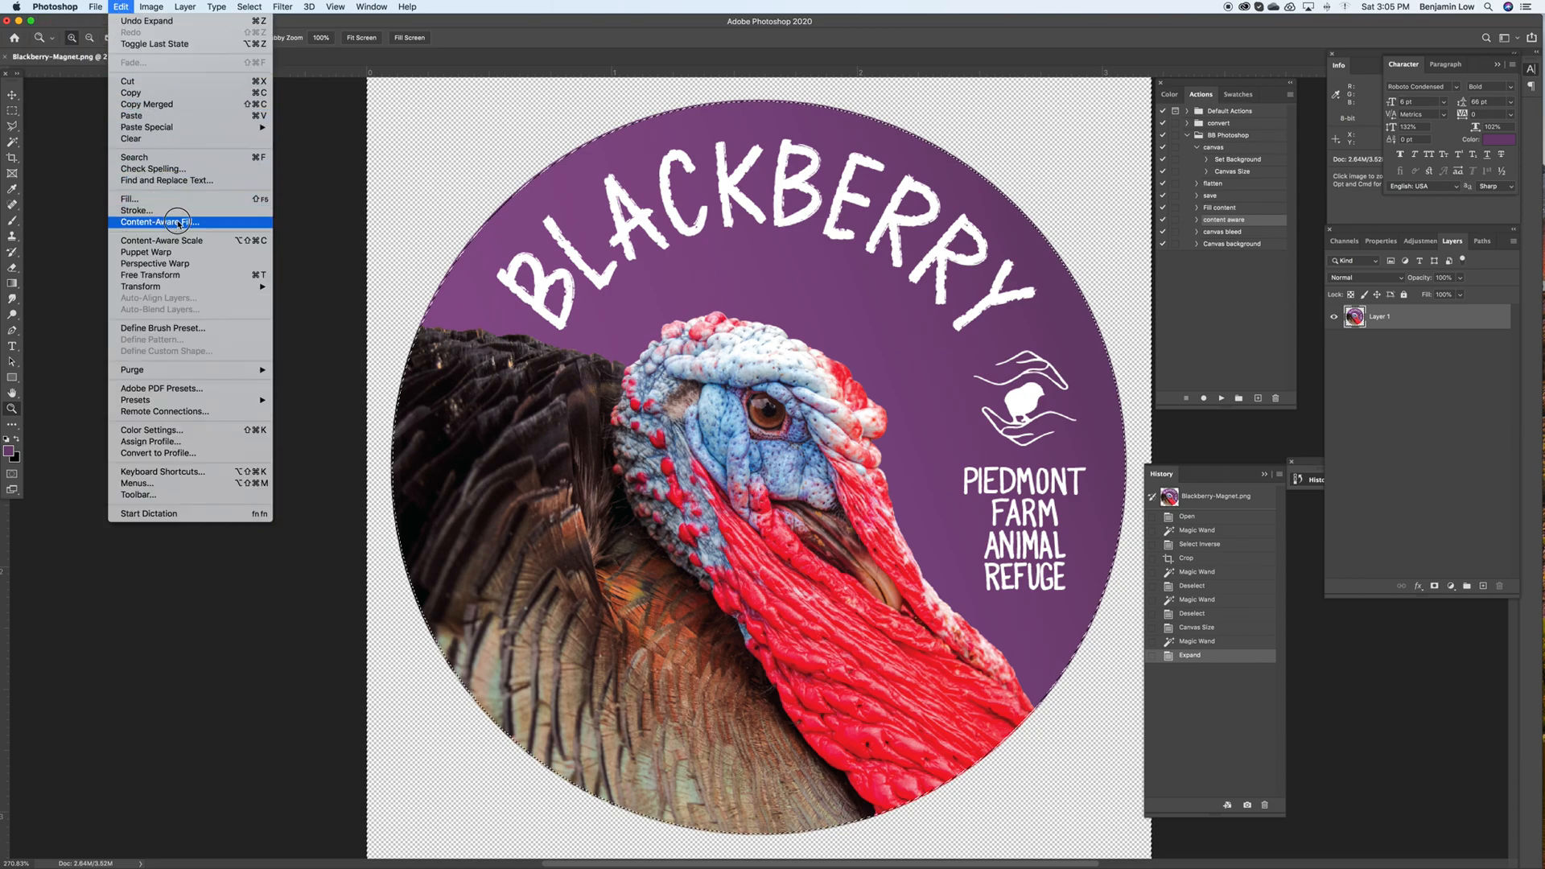
{"action": "left_click", "coordinate": [177, 223]}
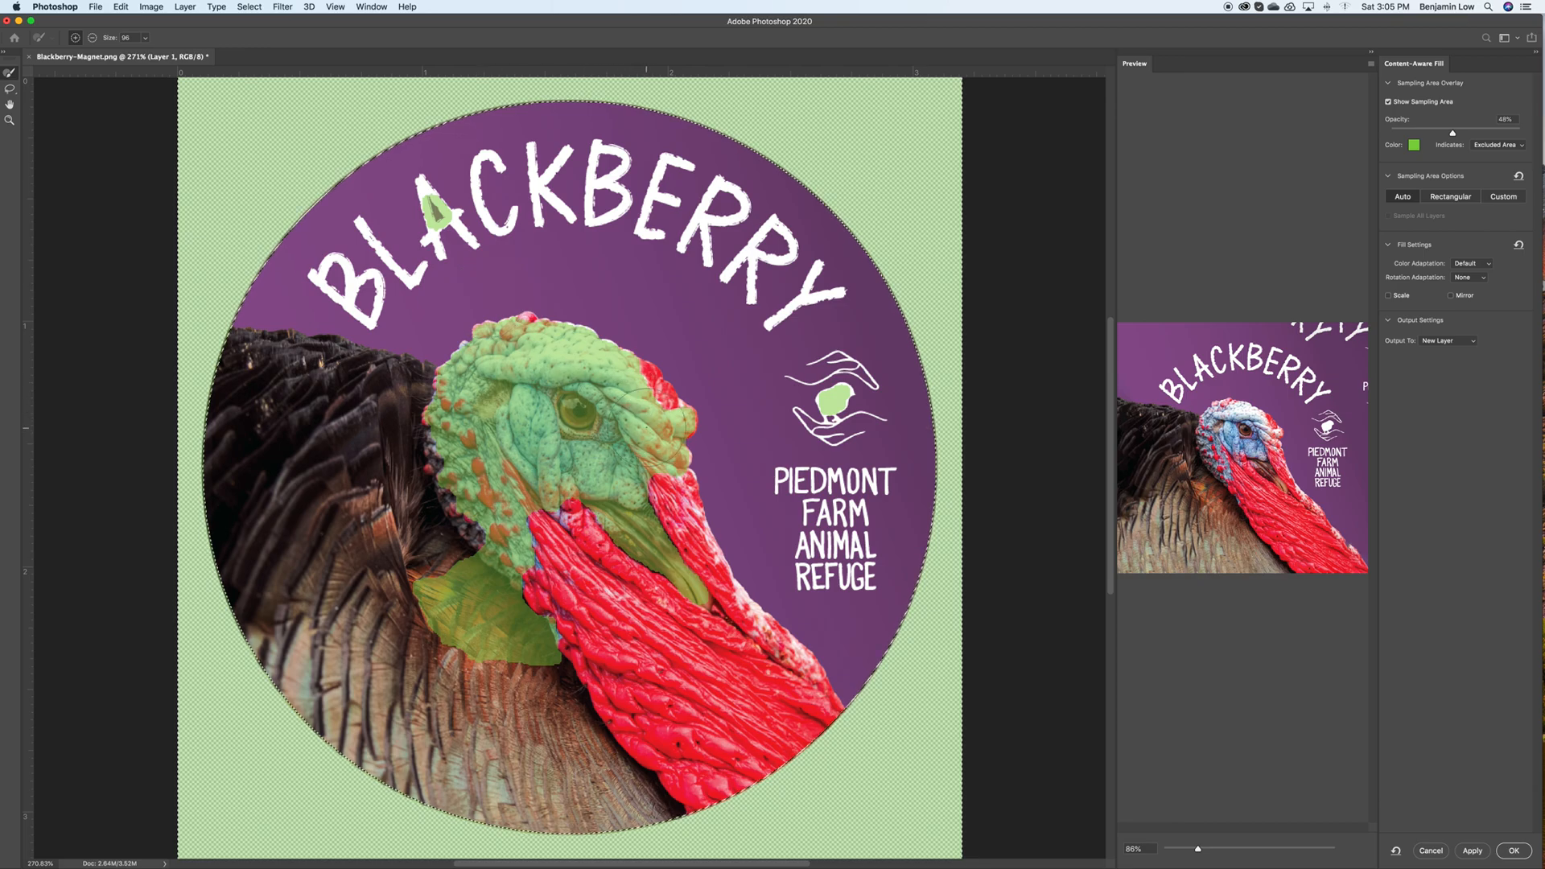
{"action": "mouse_move", "coordinate": [700, 427]}
{"action": "left_mouse_down"}
{"action": "mouse_move", "coordinate": [580, 410]}
{"action": "mouse_move", "coordinate": [661, 414]}
{"action": "mouse_move", "coordinate": [647, 321]}
{"action": "mouse_move", "coordinate": [678, 339]}
{"action": "mouse_move", "coordinate": [501, 246]}
{"action": "mouse_move", "coordinate": [555, 275]}
{"action": "mouse_move", "coordinate": [537, 298]}
{"action": "mouse_move", "coordinate": [594, 311]}
{"action": "mouse_move", "coordinate": [535, 255]}
{"action": "mouse_move", "coordinate": [444, 282]}
{"action": "mouse_move", "coordinate": [390, 337]}
{"action": "mouse_move", "coordinate": [376, 527]}
{"action": "mouse_move", "coordinate": [521, 623]}
{"action": "mouse_move", "coordinate": [524, 647]}
{"action": "mouse_move", "coordinate": [653, 628]}
{"action": "mouse_move", "coordinate": [738, 563]}
{"action": "mouse_move", "coordinate": [782, 503]}
{"action": "mouse_move", "coordinate": [791, 402]}
{"action": "mouse_move", "coordinate": [714, 310]}
{"action": "mouse_move", "coordinate": [585, 276]}
{"action": "left_mouse_up"}
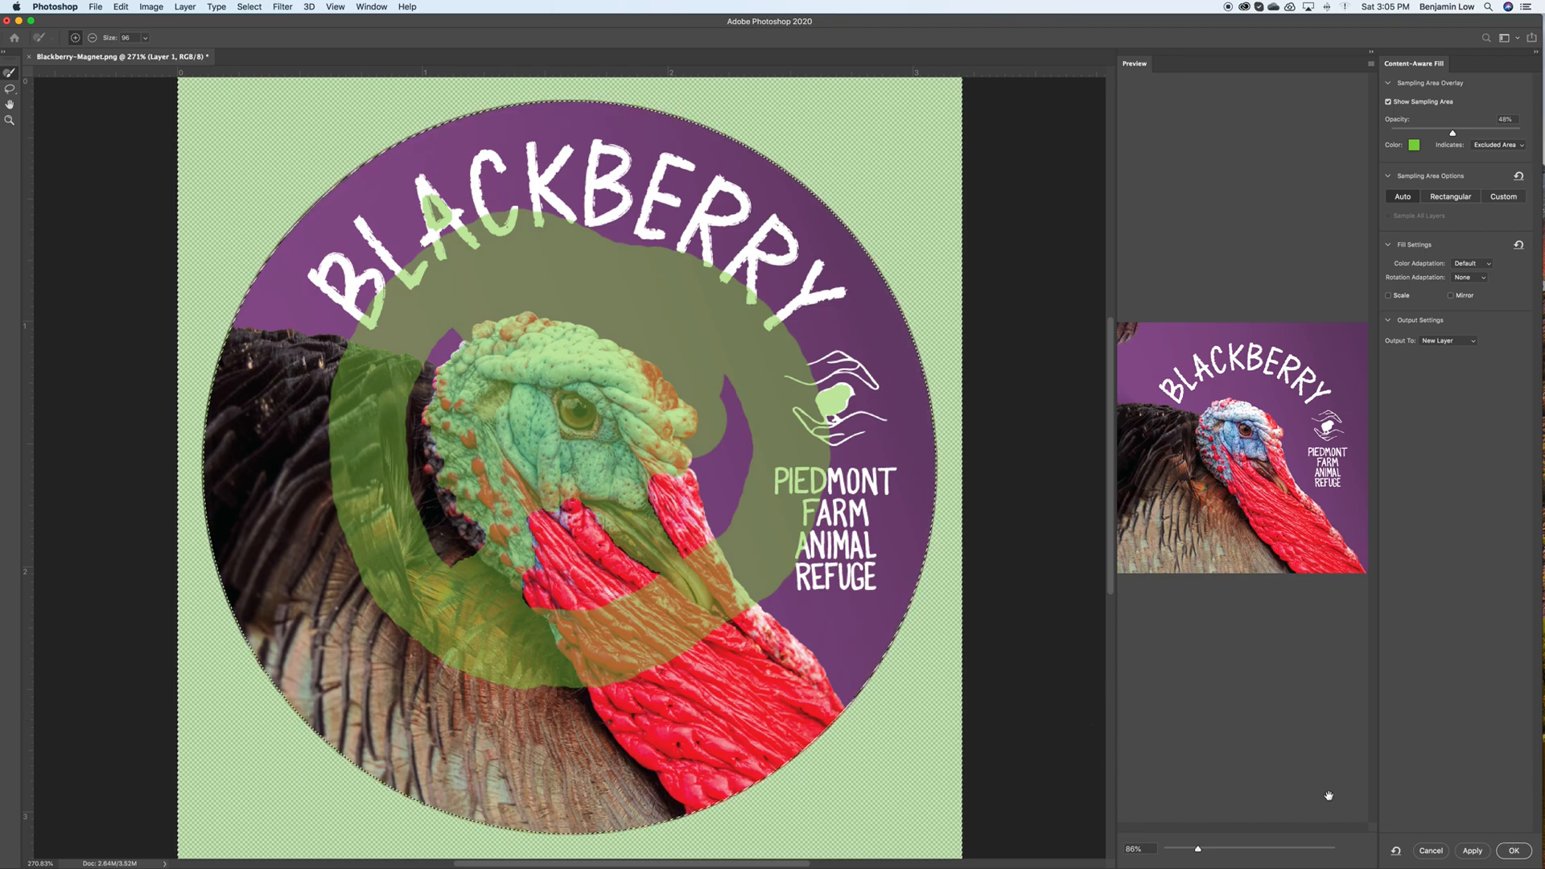
{"action": "left_click", "coordinate": [1515, 851]}
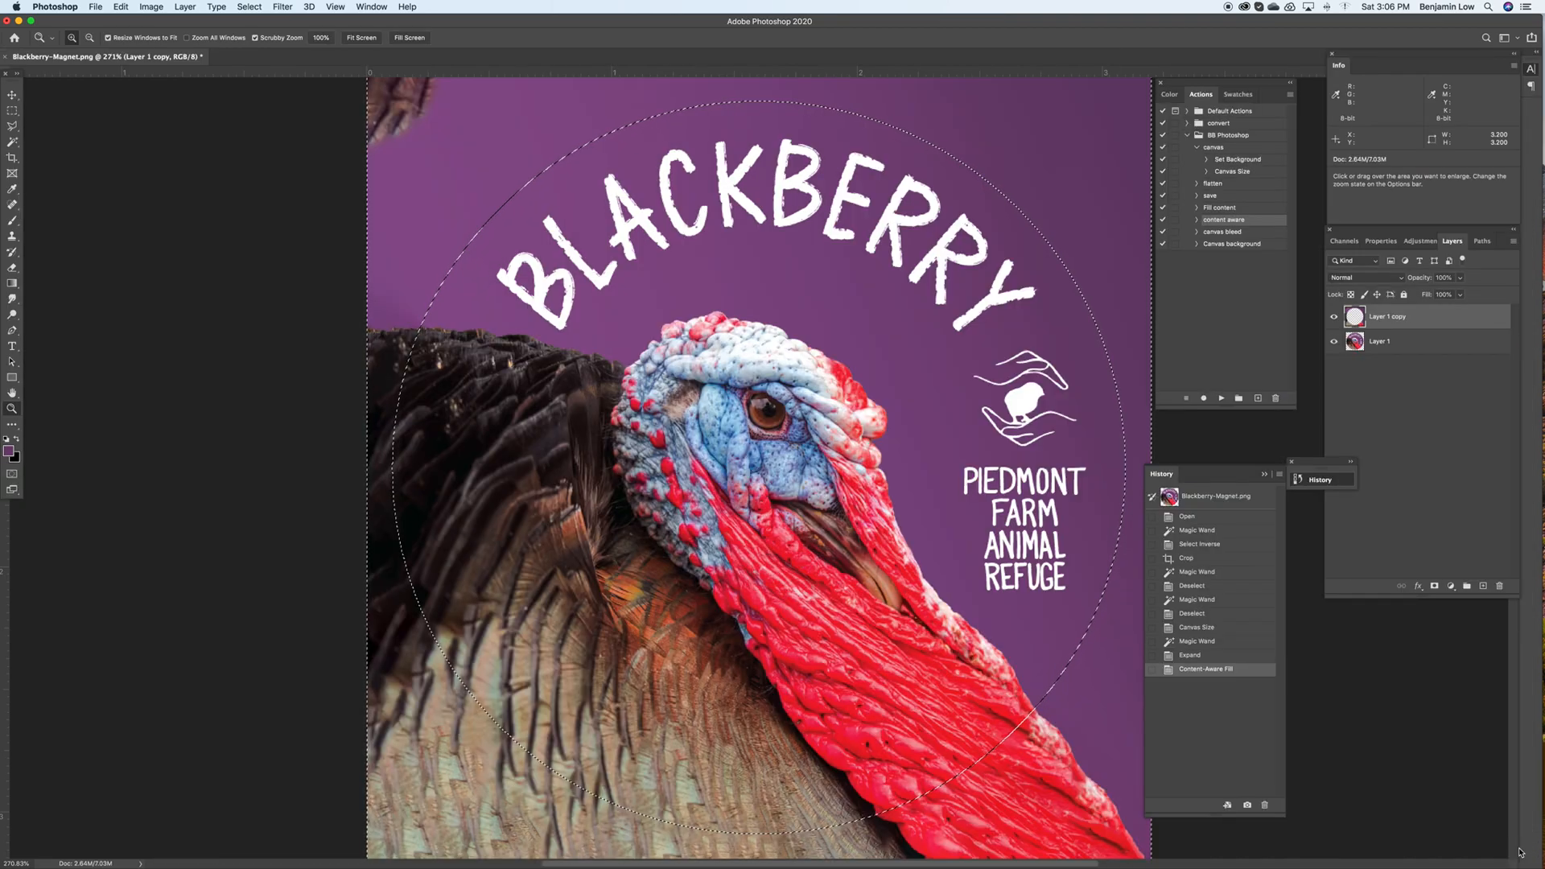
- Undo the Content-Aware Fill and the selection expansion, going back to the last Magic Wand selection
{"action": "key", "text": "super+minus"}
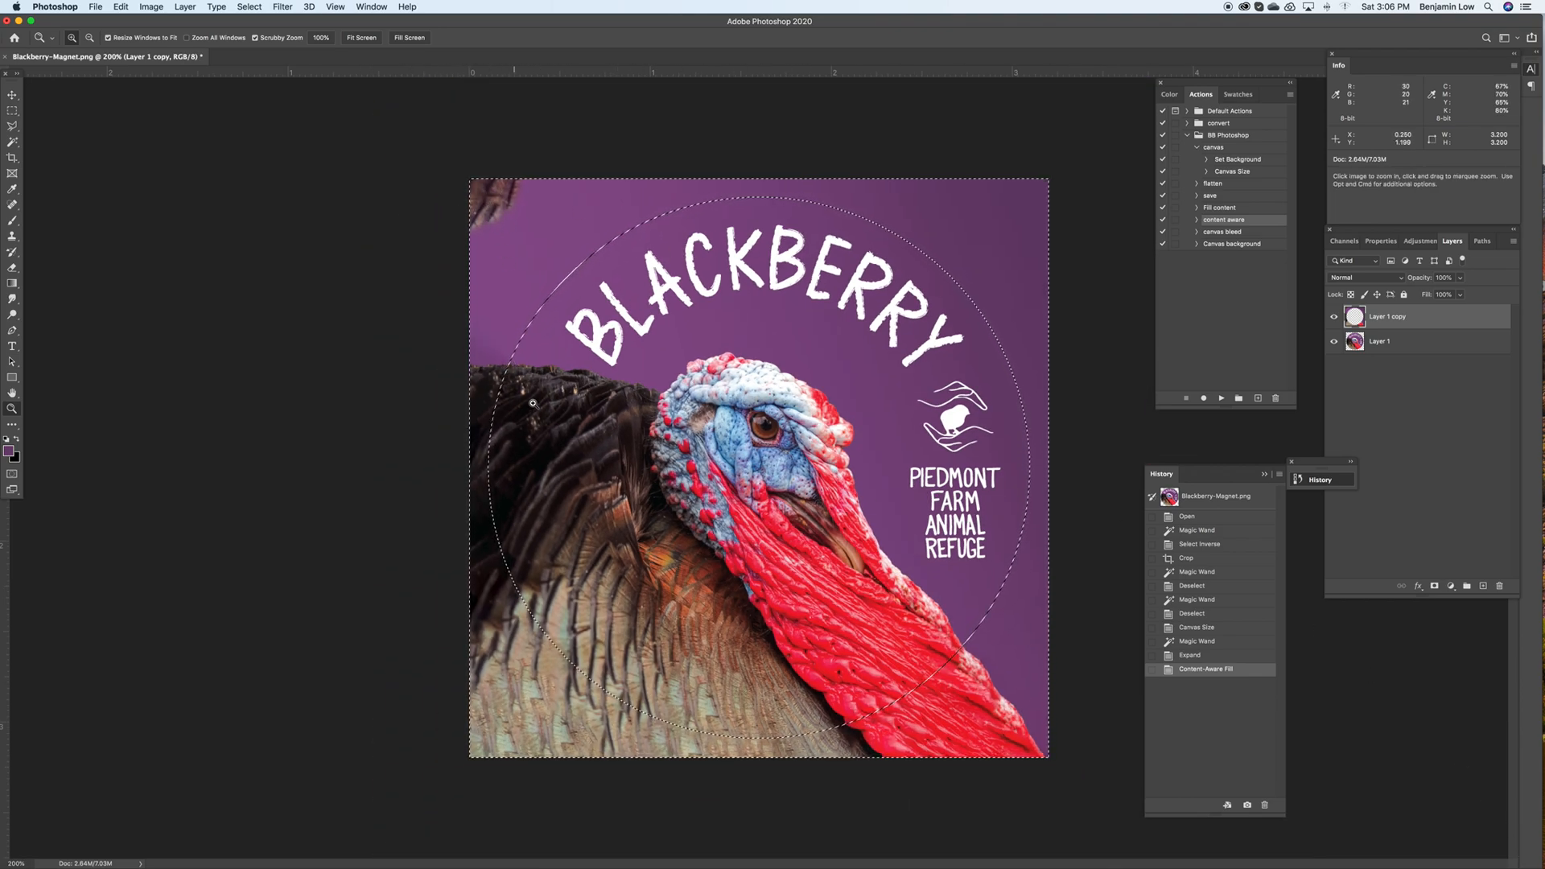
{"action": "left_click", "coordinate": [1204, 644]}
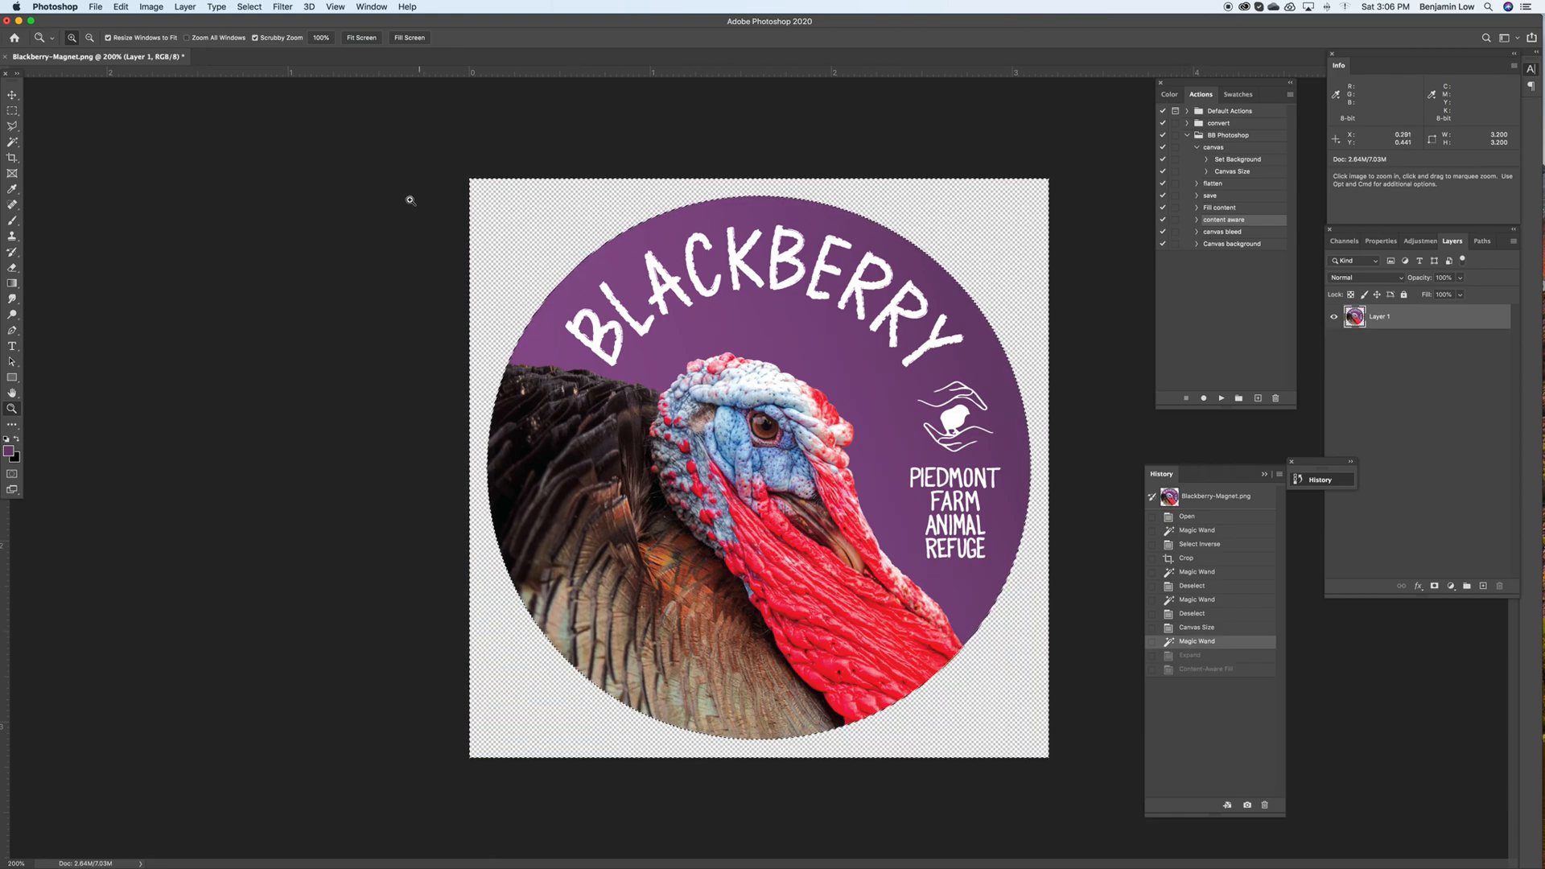
- Try Content-Aware Fill on the unexpanded border selection, brushing the turkey's head, bird logo and letter A back into the sampling area
{"action": "left_click", "coordinate": [122, 7]}
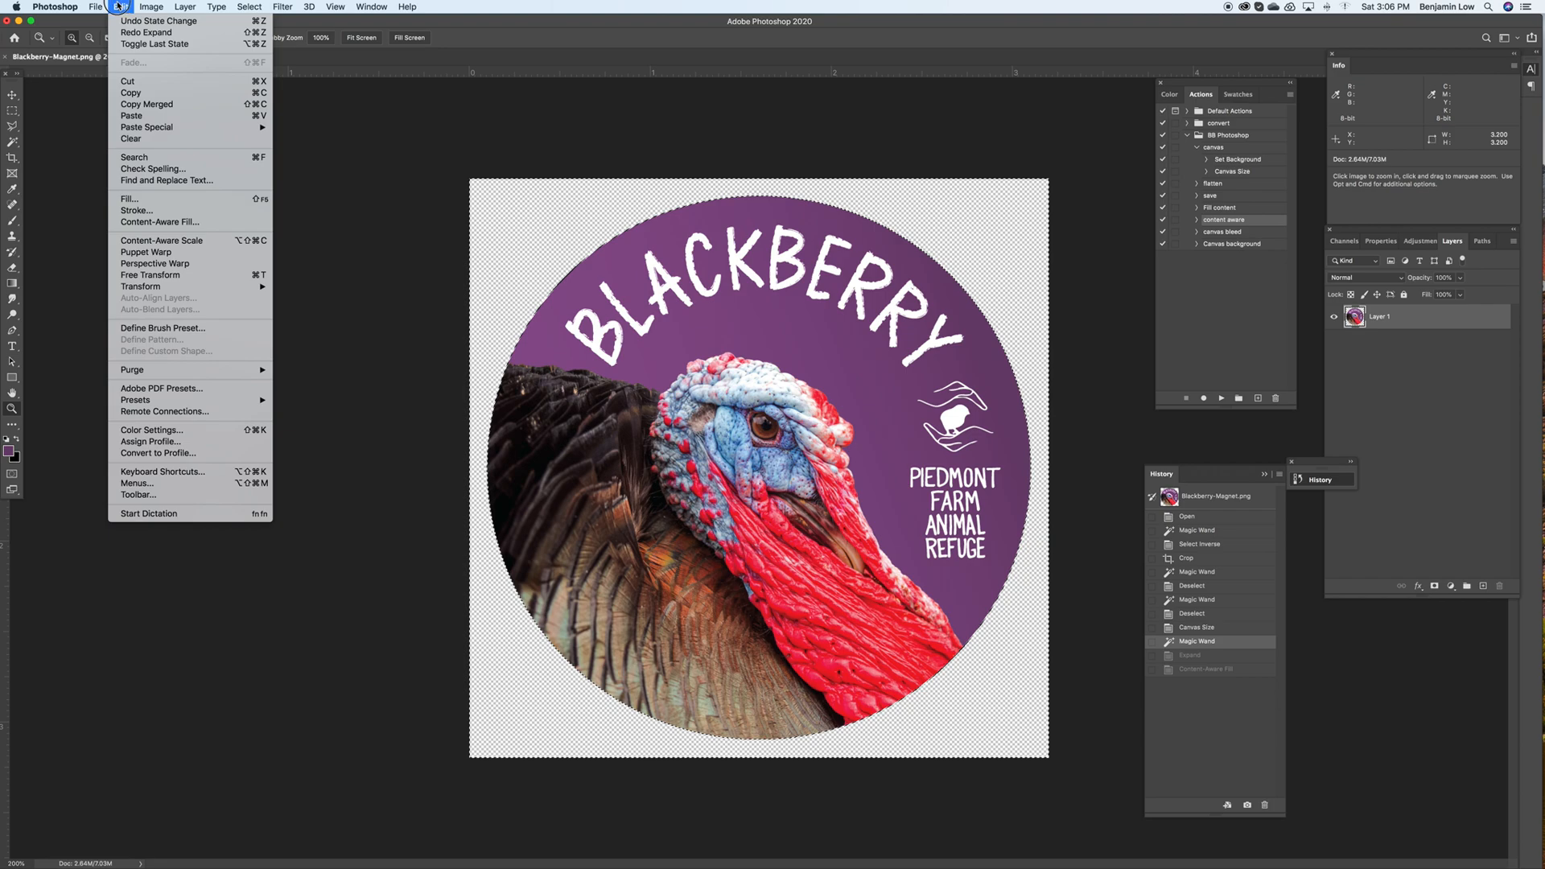
{"action": "left_click", "coordinate": [160, 222]}
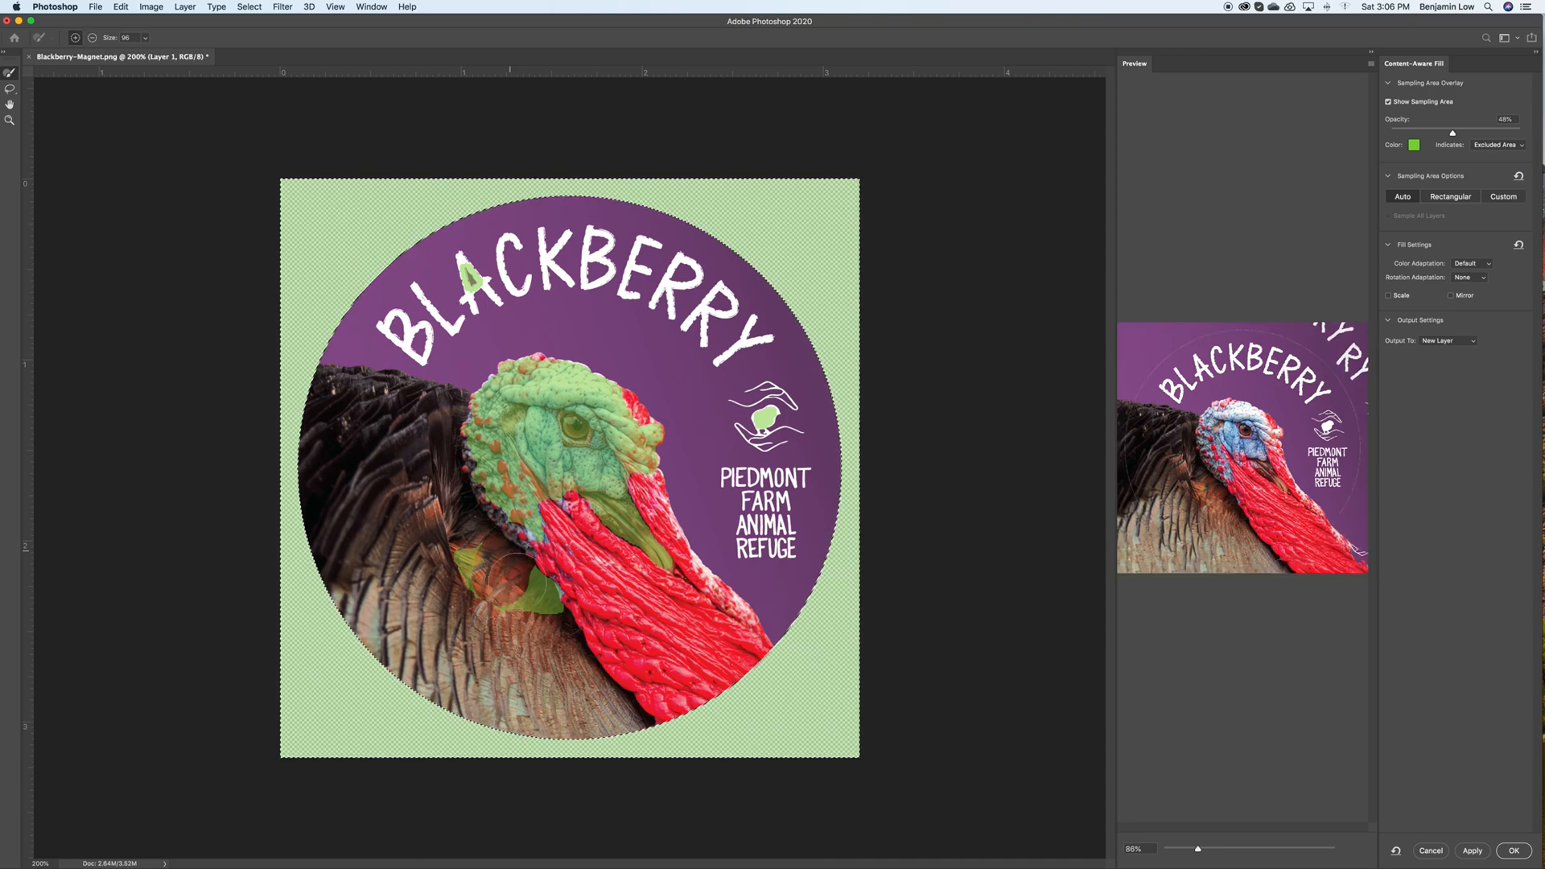
{"action": "mouse_move", "coordinate": [485, 585]}
{"action": "left_mouse_down"}
{"action": "mouse_move", "coordinate": [547, 567]}
{"action": "mouse_move", "coordinate": [524, 386]}
{"action": "mouse_move", "coordinate": [607, 475]}
{"action": "mouse_move", "coordinate": [599, 520]}
{"action": "left_mouse_up"}
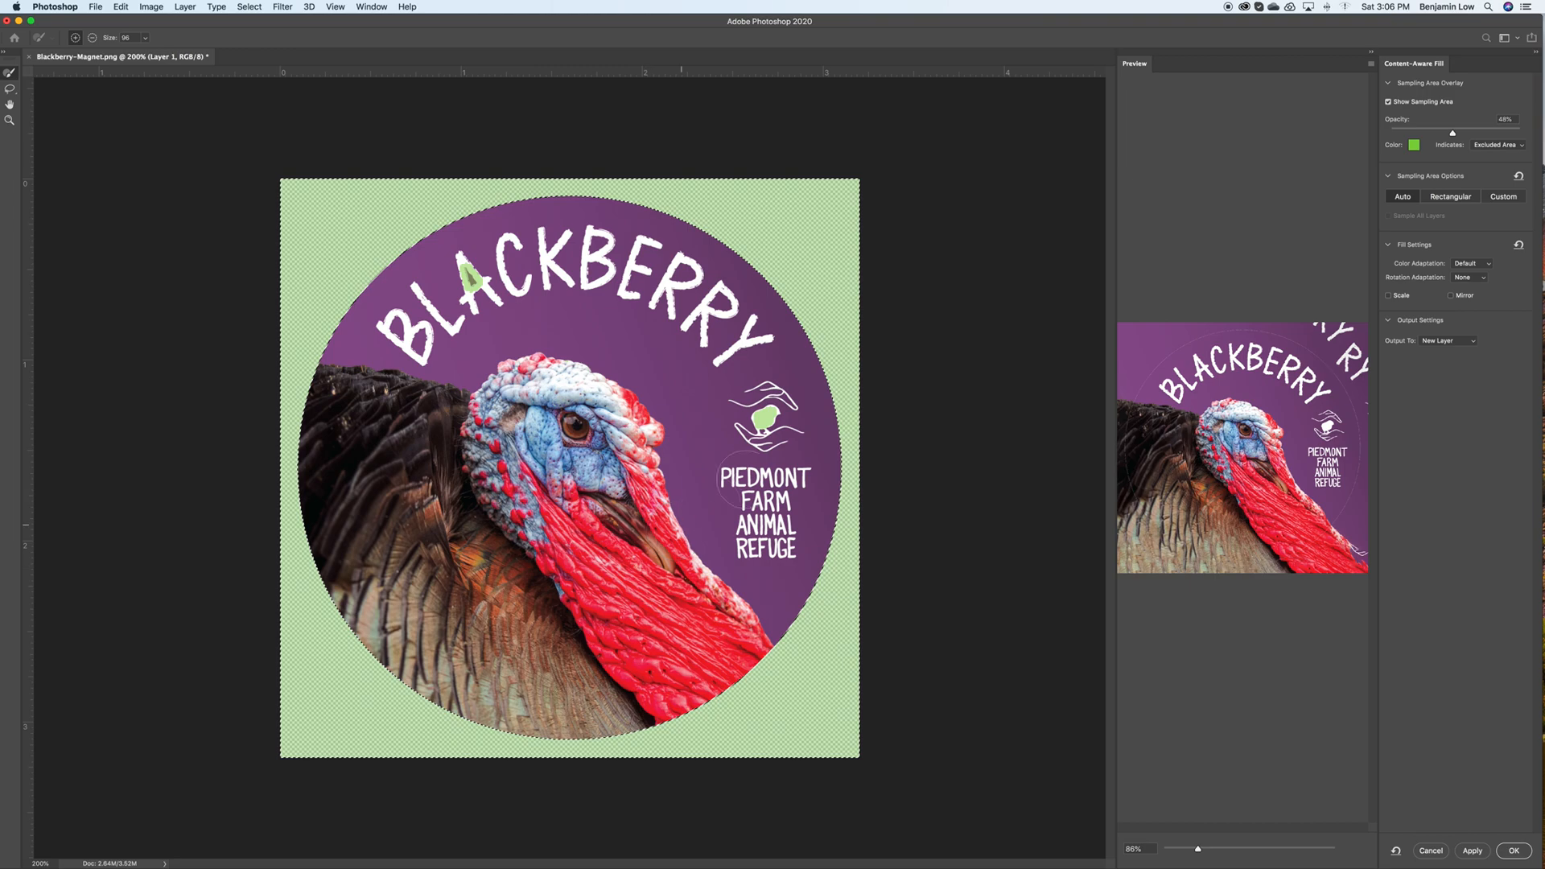
{"action": "left_click", "coordinate": [752, 424]}
{"action": "left_click", "coordinate": [471, 278]}
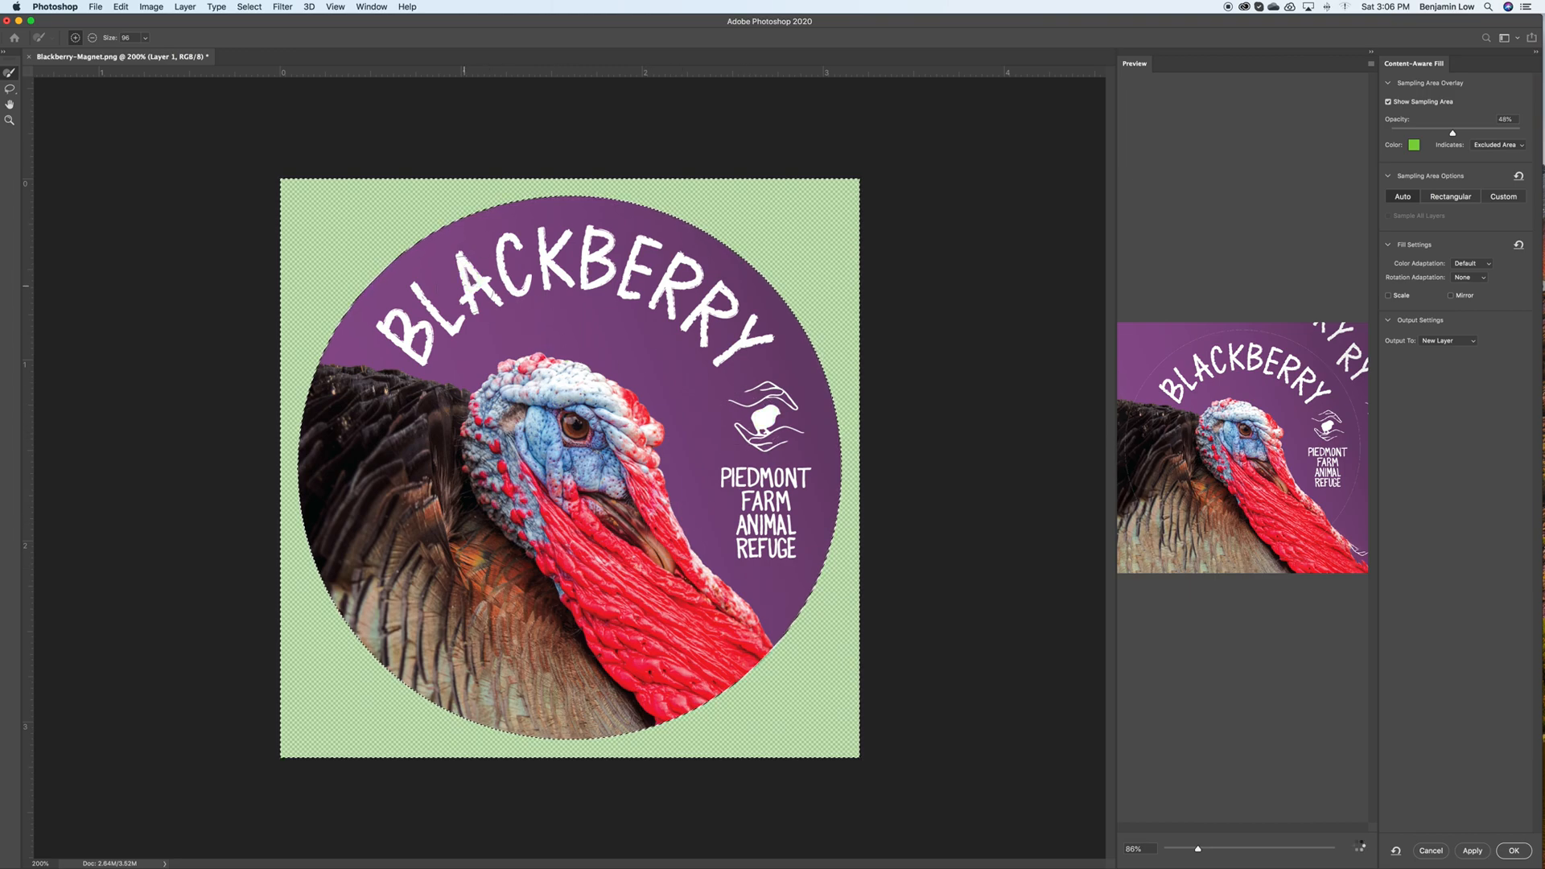
{"action": "left_click", "coordinate": [1512, 851]}
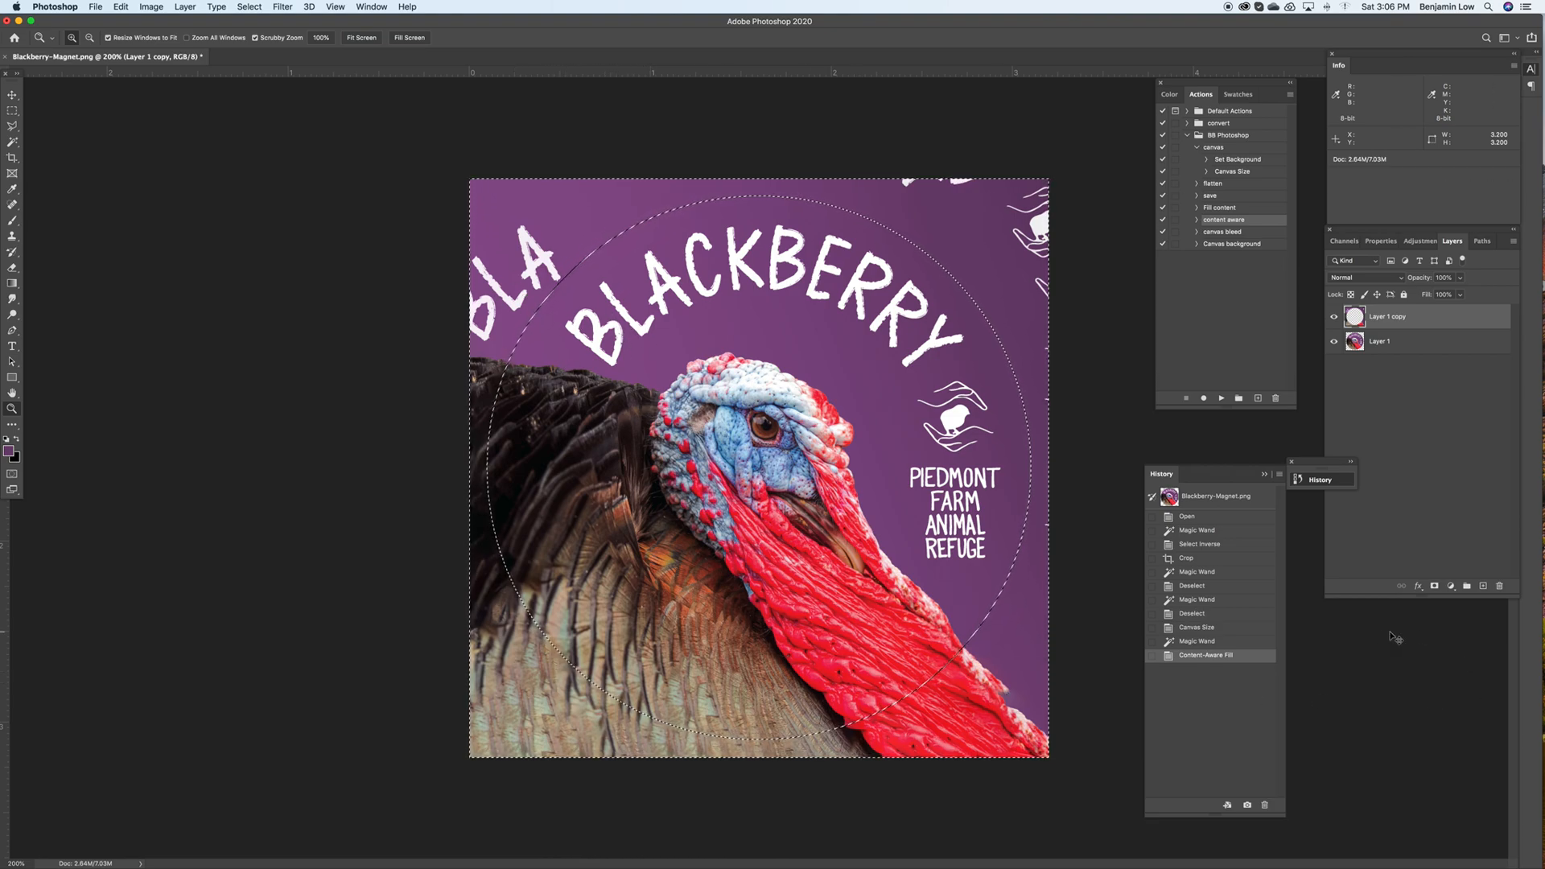
{"action": "key", "text": "super+z"}
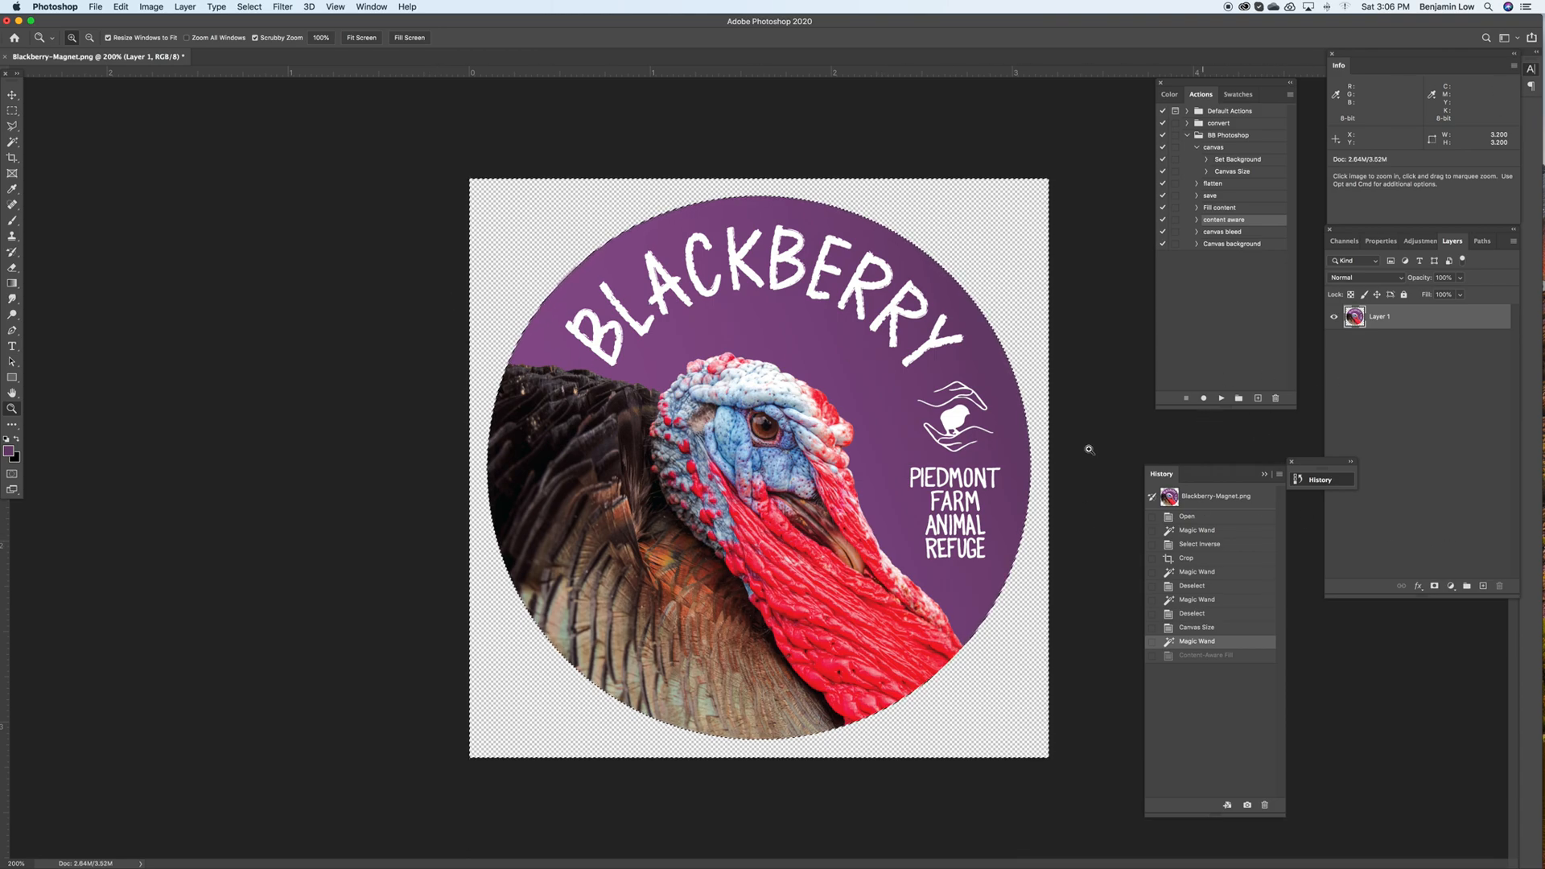
- Fill the unexpanded border selection with Content-Aware Fill on a new layer using the automatic sampling area, and deselect
{"action": "left_click", "coordinate": [127, 6]}
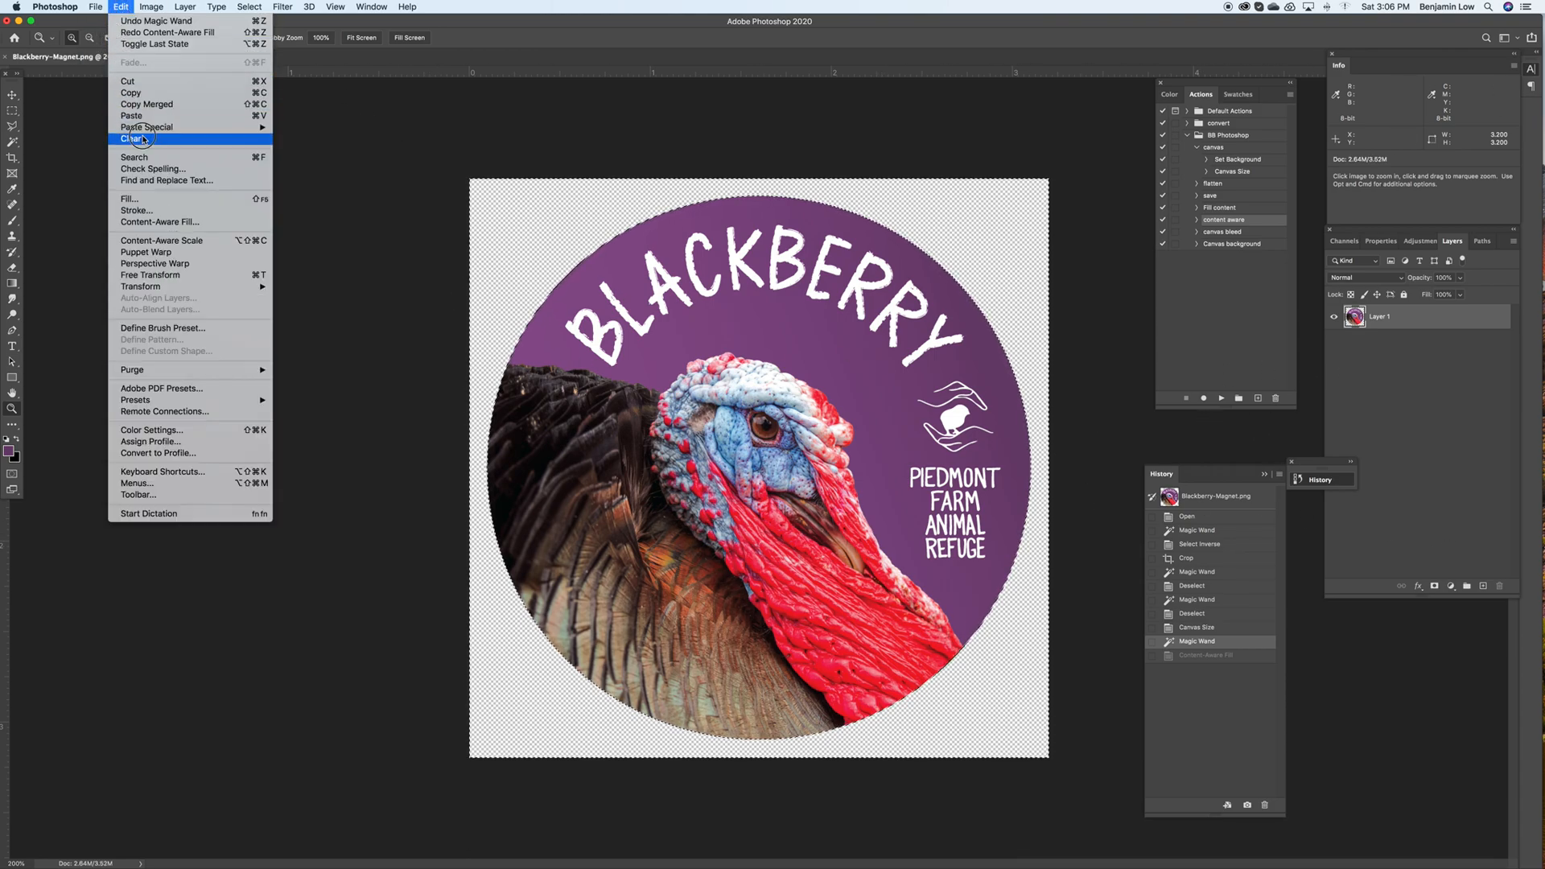
{"action": "left_click", "coordinate": [159, 222]}
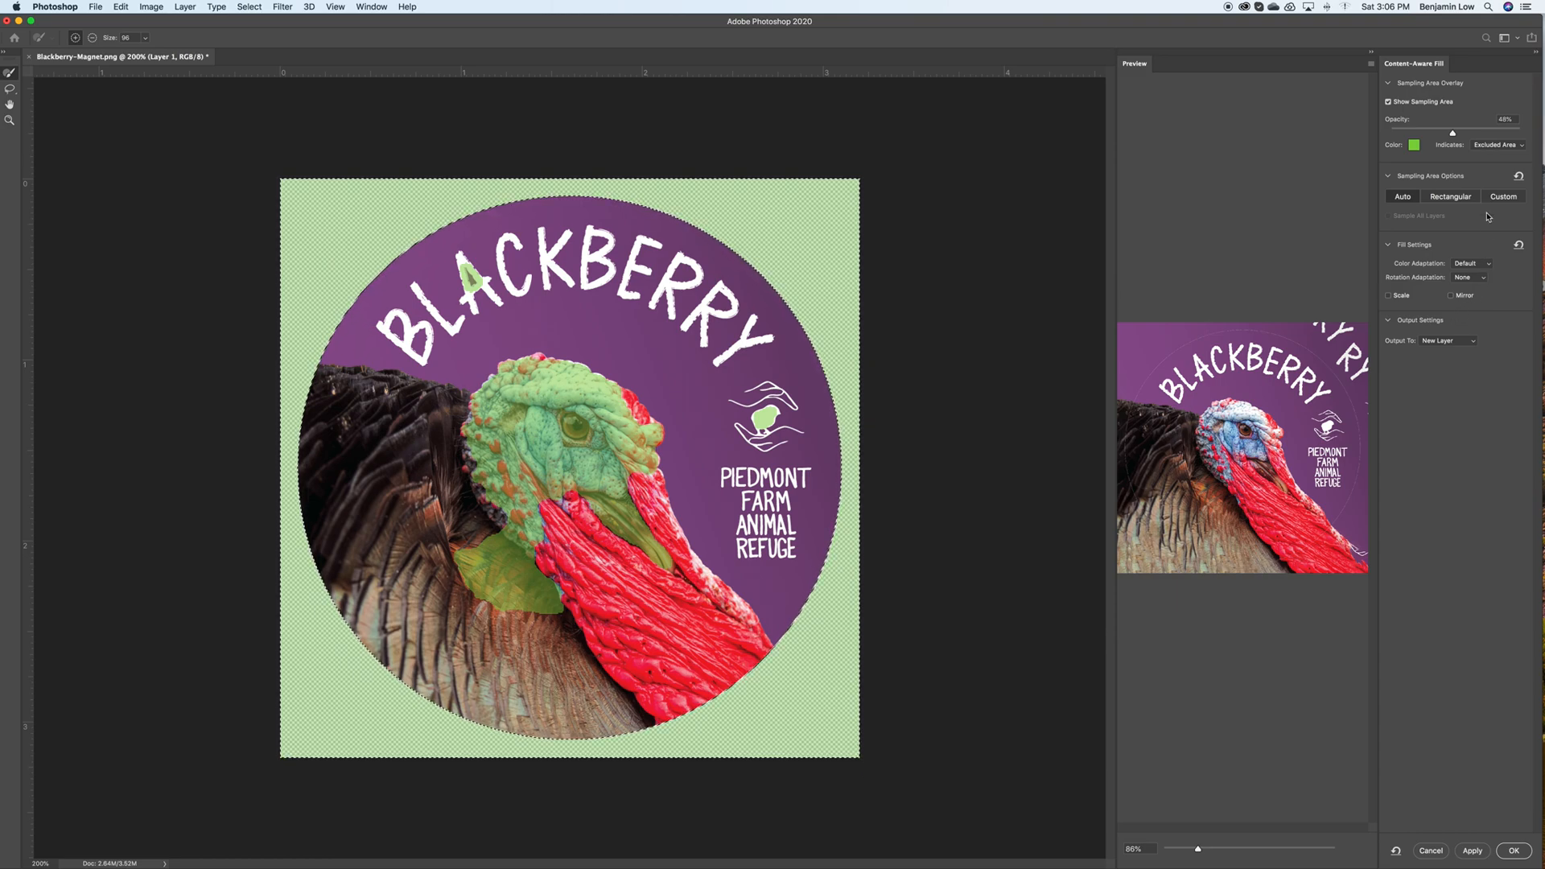
{"action": "left_click", "coordinate": [1513, 851]}
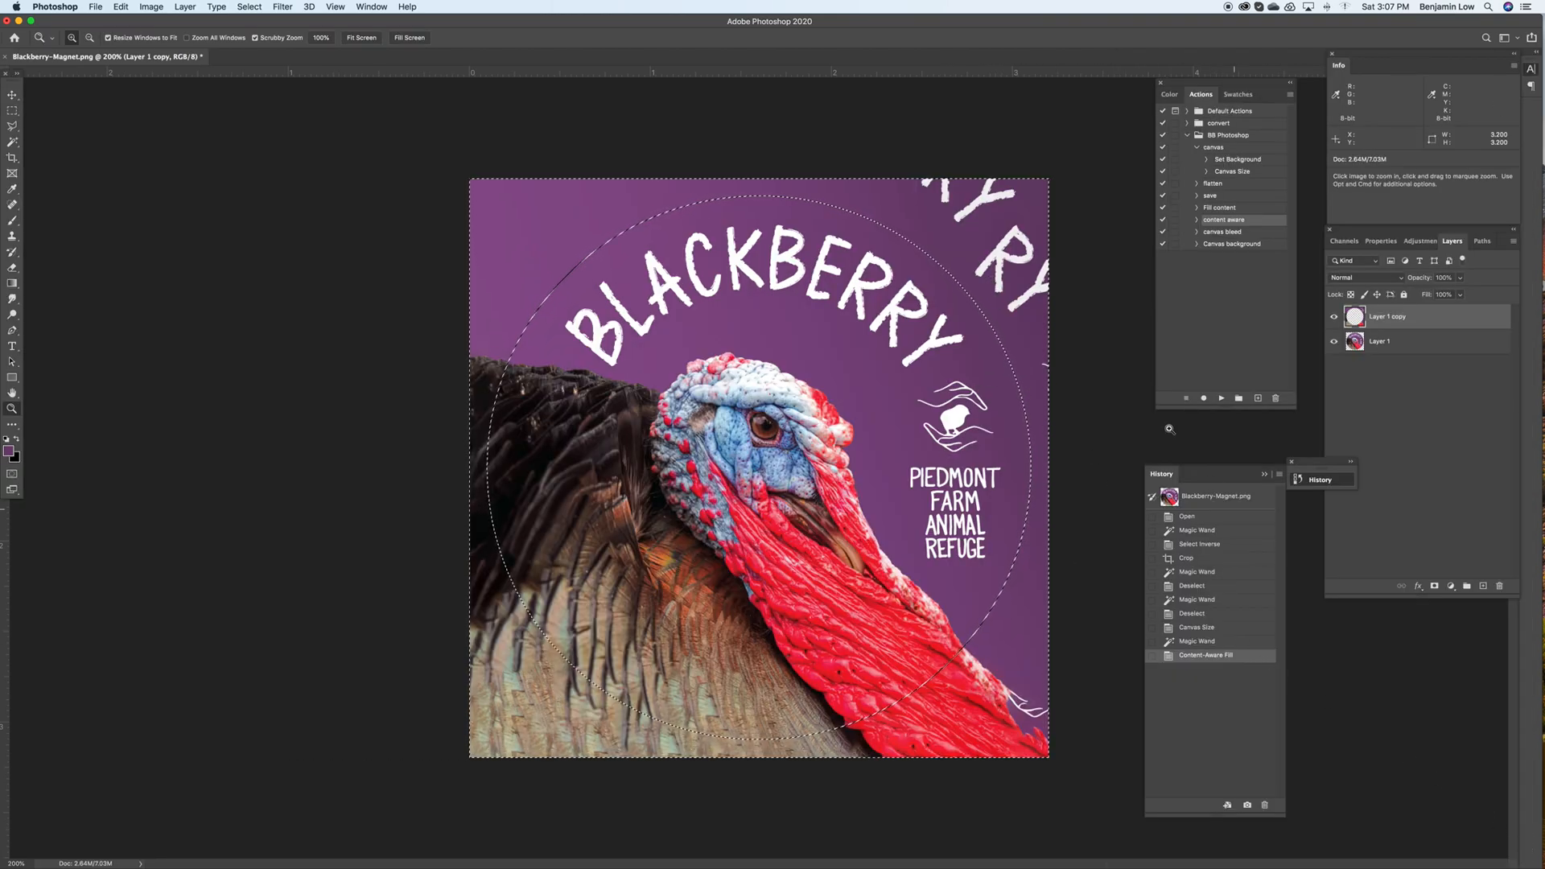
{"action": "left_click", "coordinate": [12, 112]}
{"action": "left_click", "coordinate": [631, 208]}
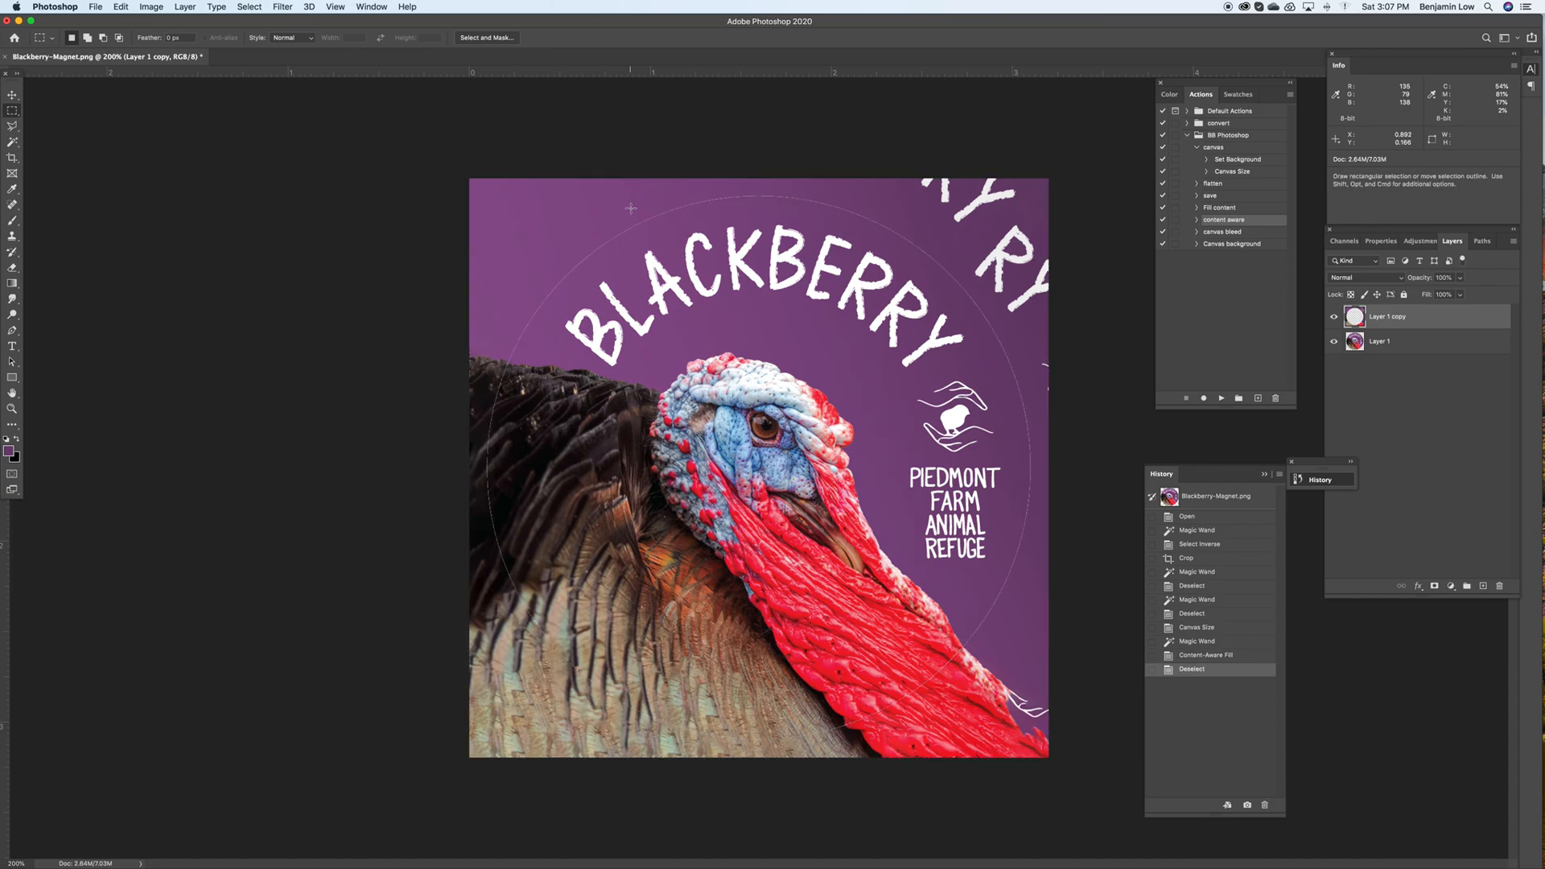
- Inspect the seam along the circle's edge up close and go back to the Magic Wand selection in the history
{"action": "scroll", "coordinate": [569, 269], "scroll_direction": "up", "scroll_amount": 5}
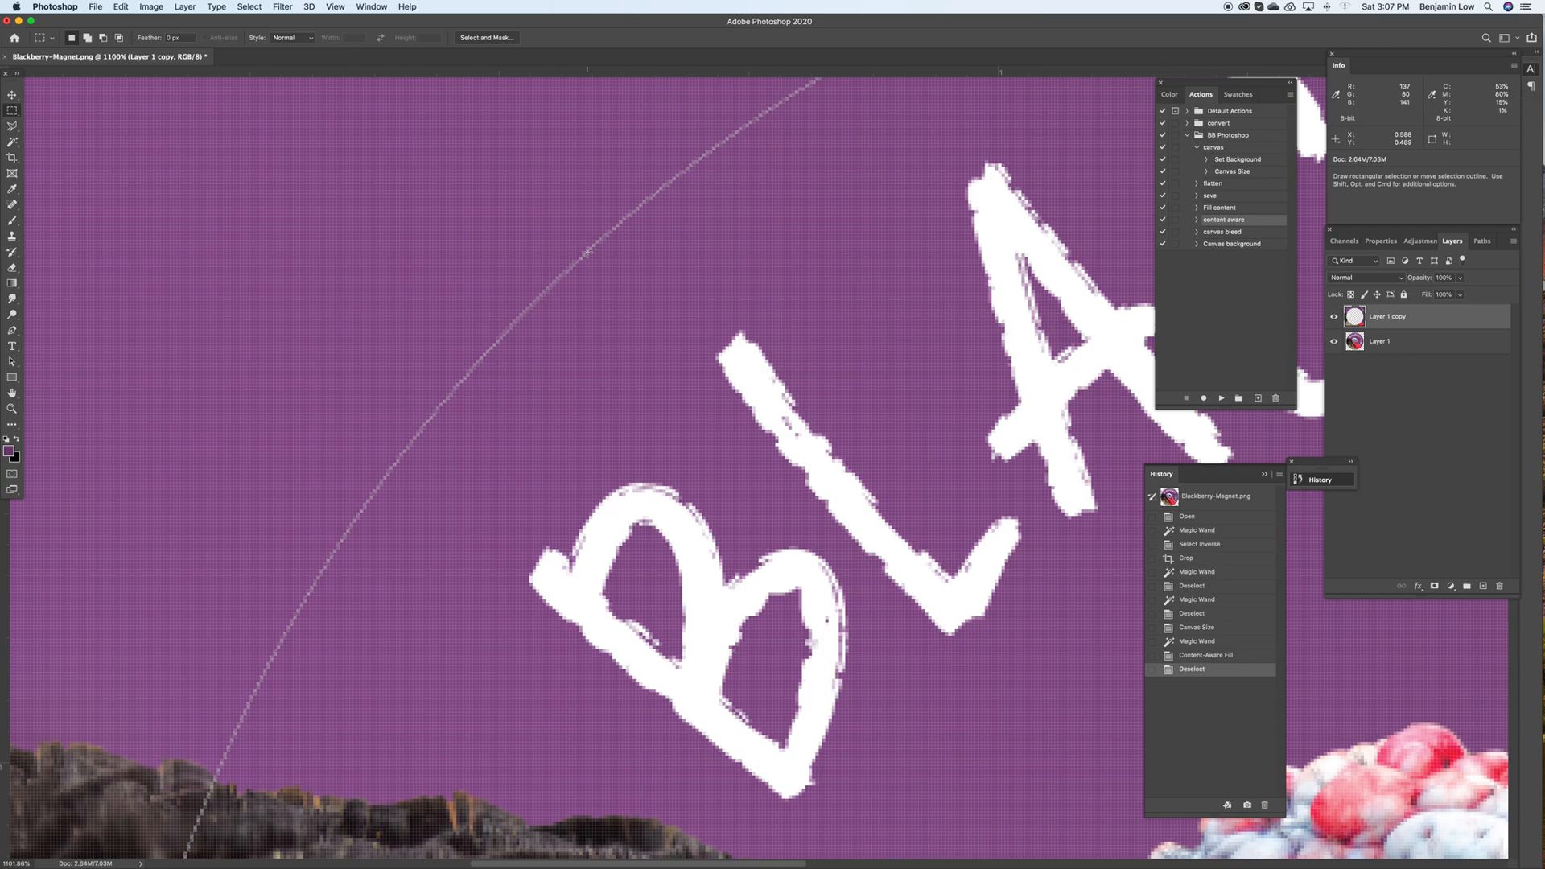
{"action": "scroll", "coordinate": [587, 252], "scroll_direction": "down", "scroll_amount": 5}
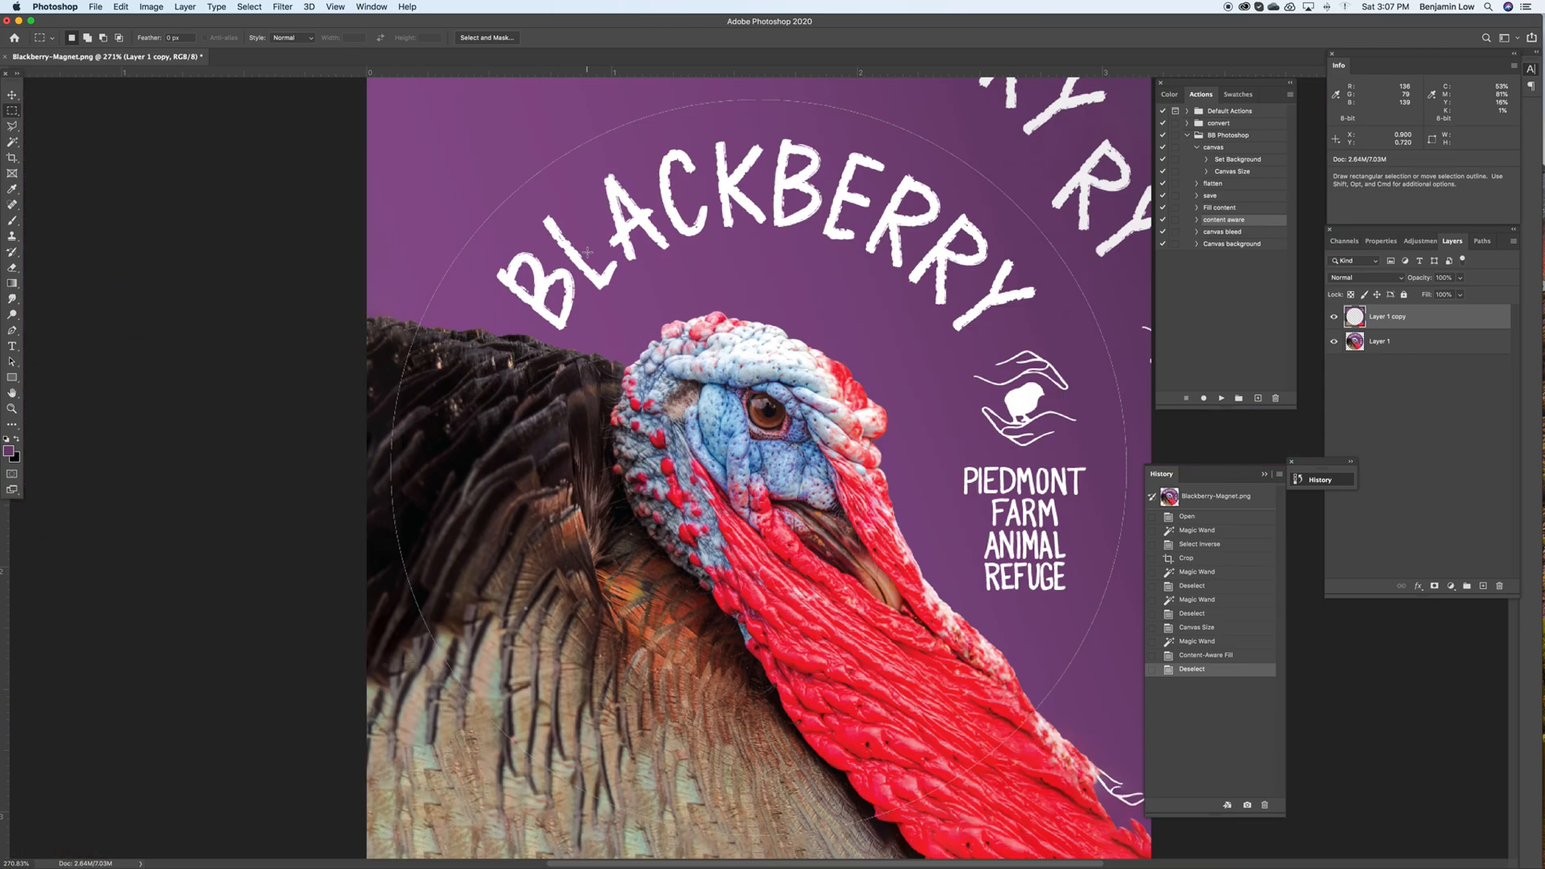
{"action": "left_click", "coordinate": [1219, 641]}
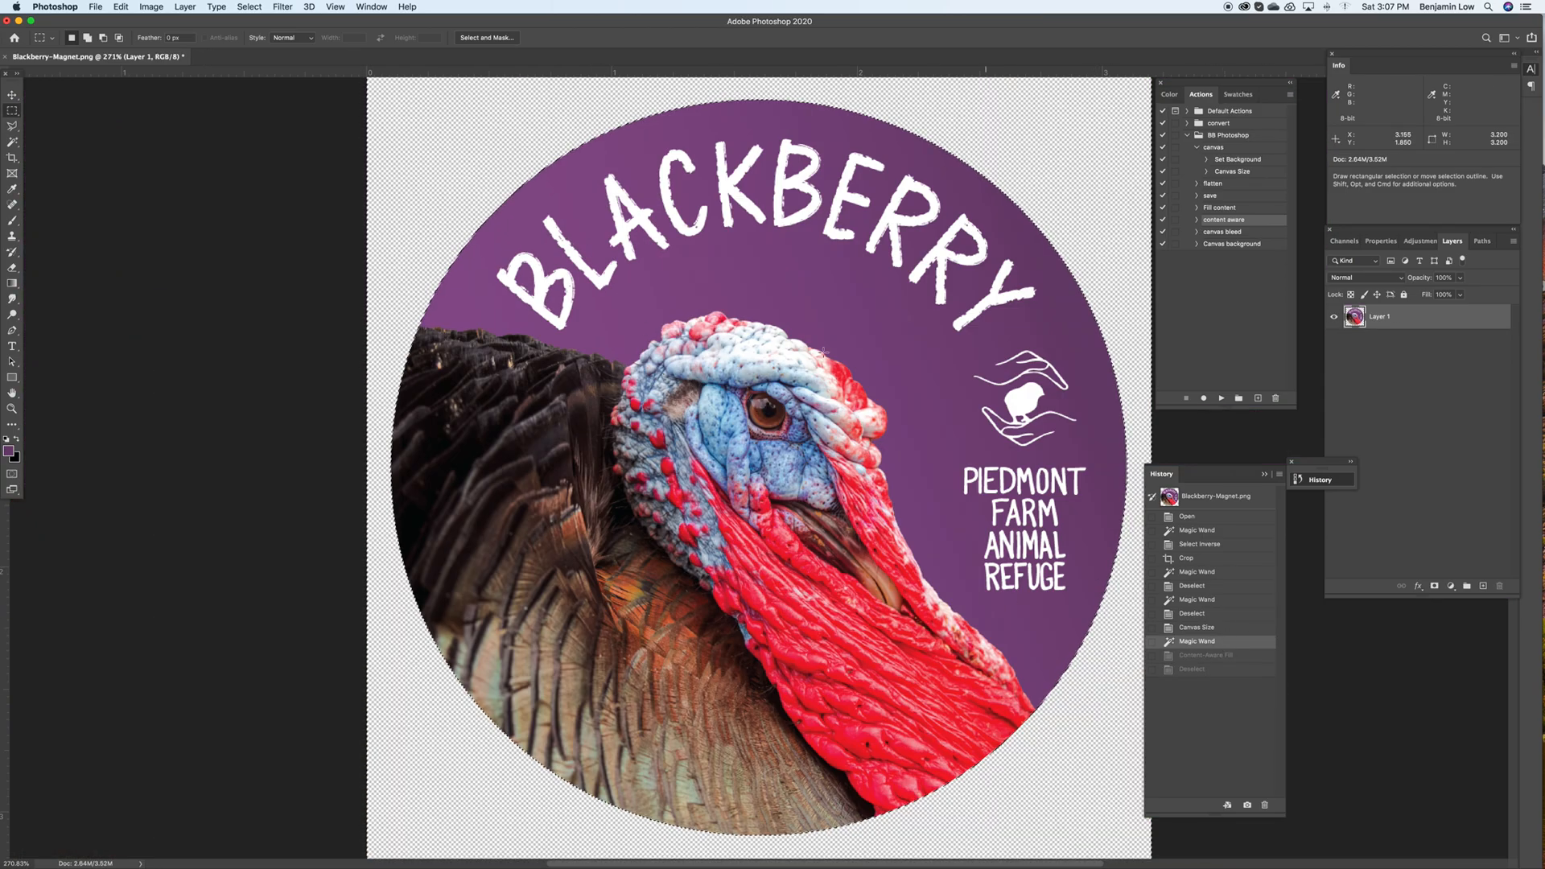
- Expand the border selection so it overlaps the edge of the circle
{"action": "left_click", "coordinate": [251, 7]}
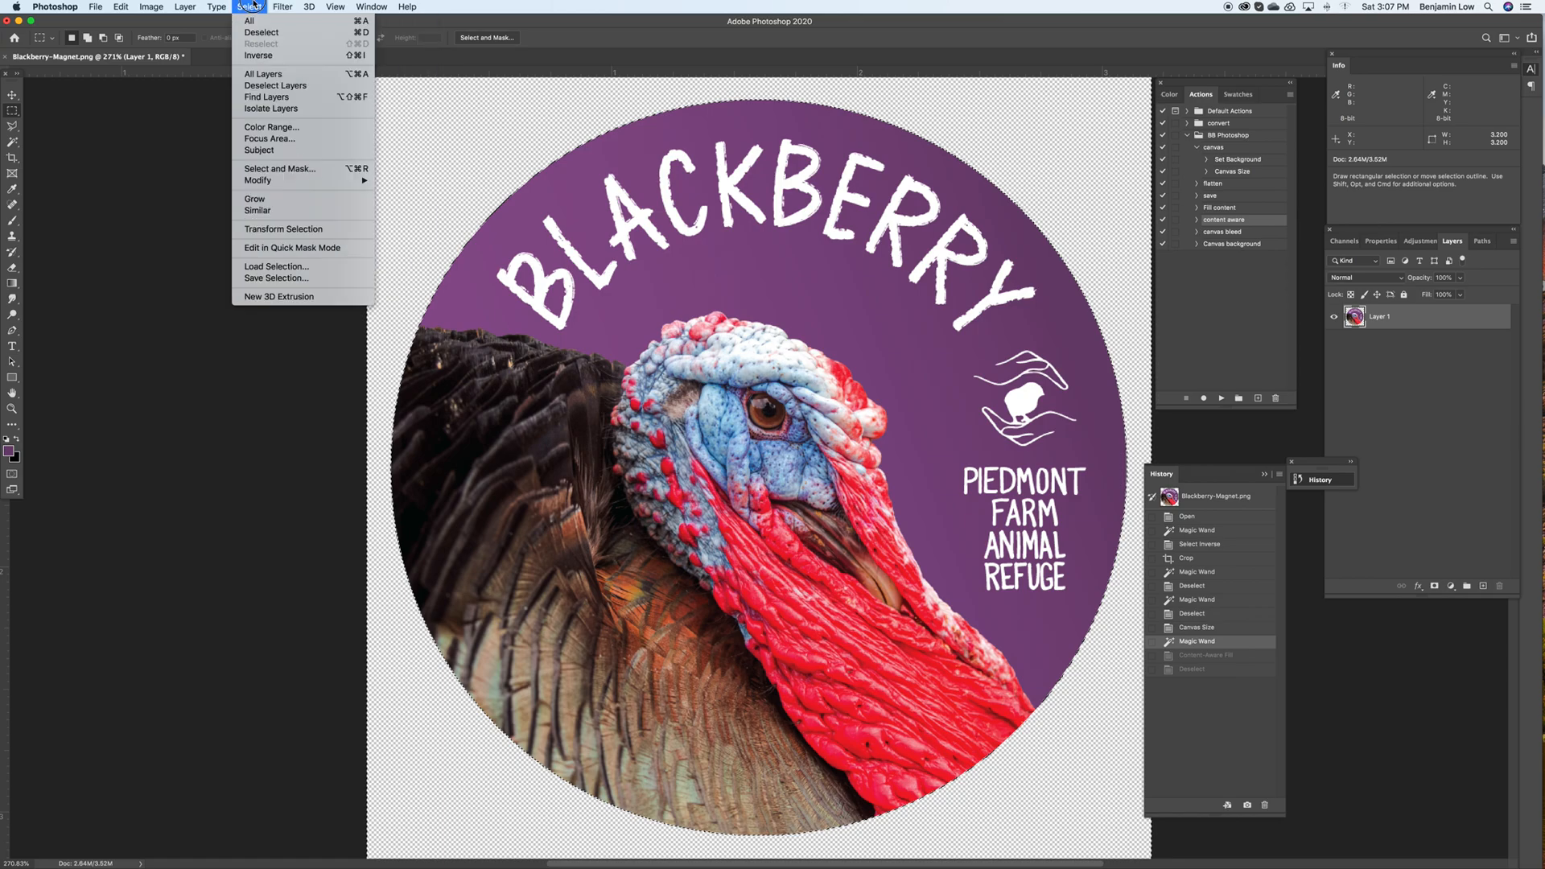
{"action": "mouse_move", "coordinate": [306, 180]}
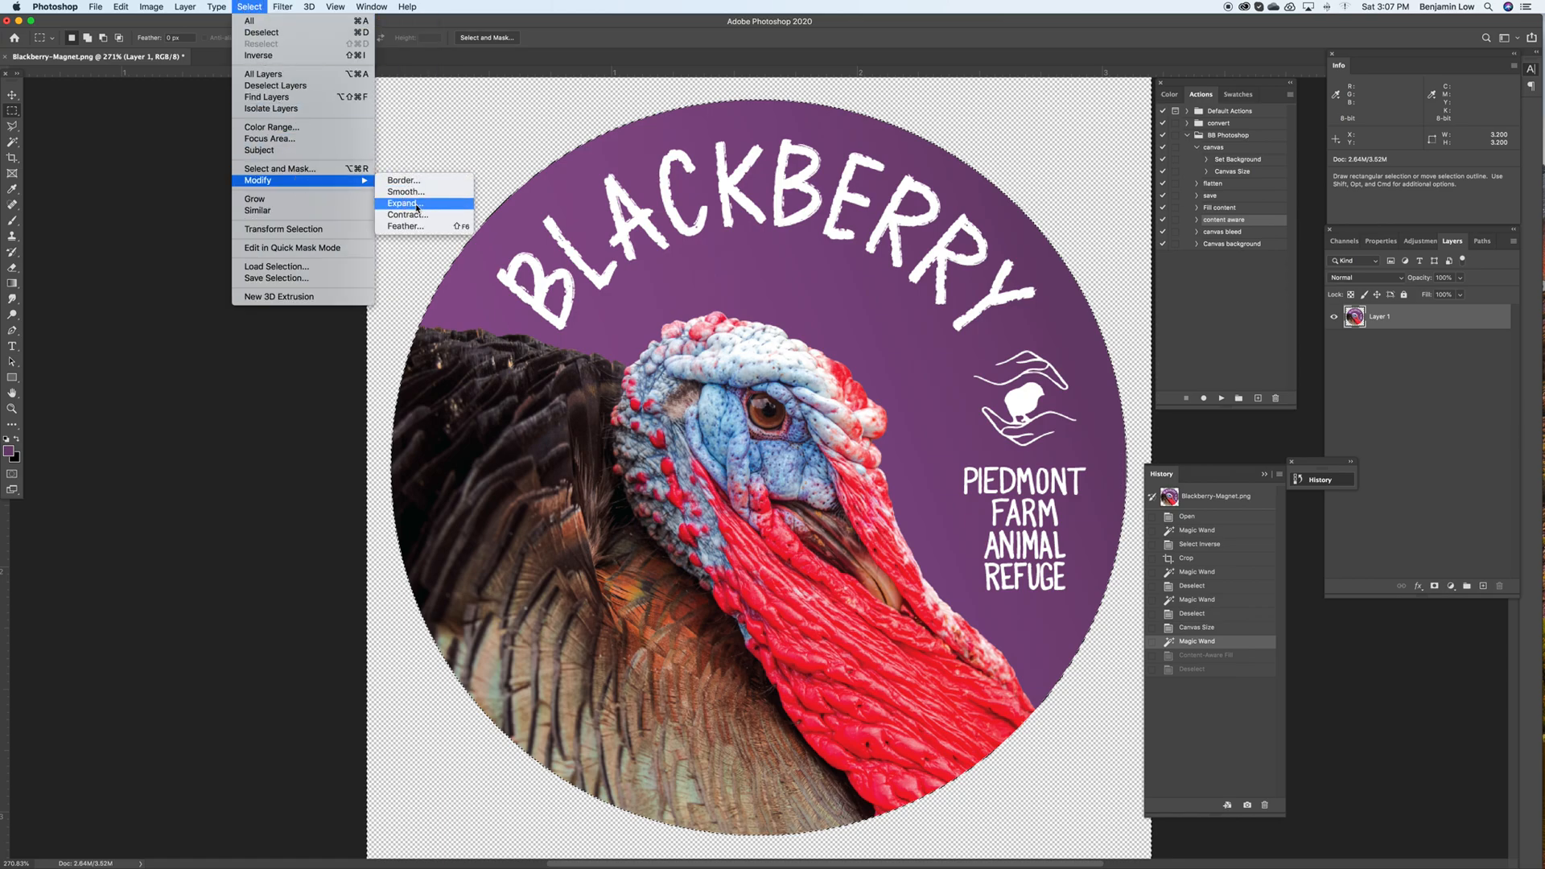
{"action": "left_click", "coordinate": [418, 204]}
{"action": "key", "text": "Return"}
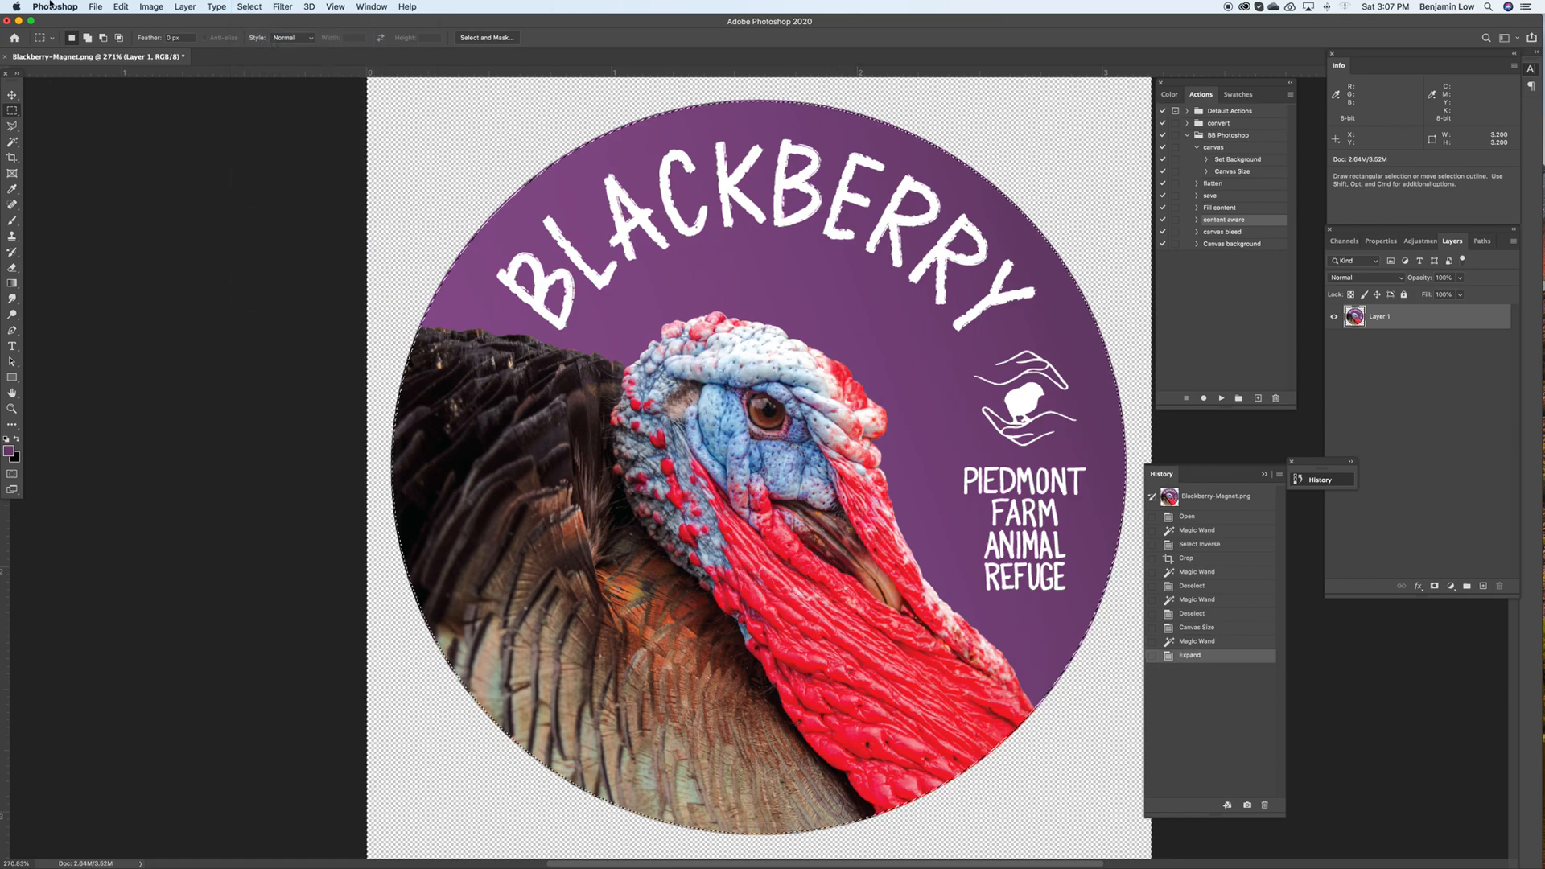
- Fill the expanded border with Content-Aware Fill on a new layer, trying the final letters of BLACKBERRY as excluded from sampling, and deselect
{"action": "left_click", "coordinate": [152, 7]}
{"action": "mouse_move", "coordinate": [121, 6]}
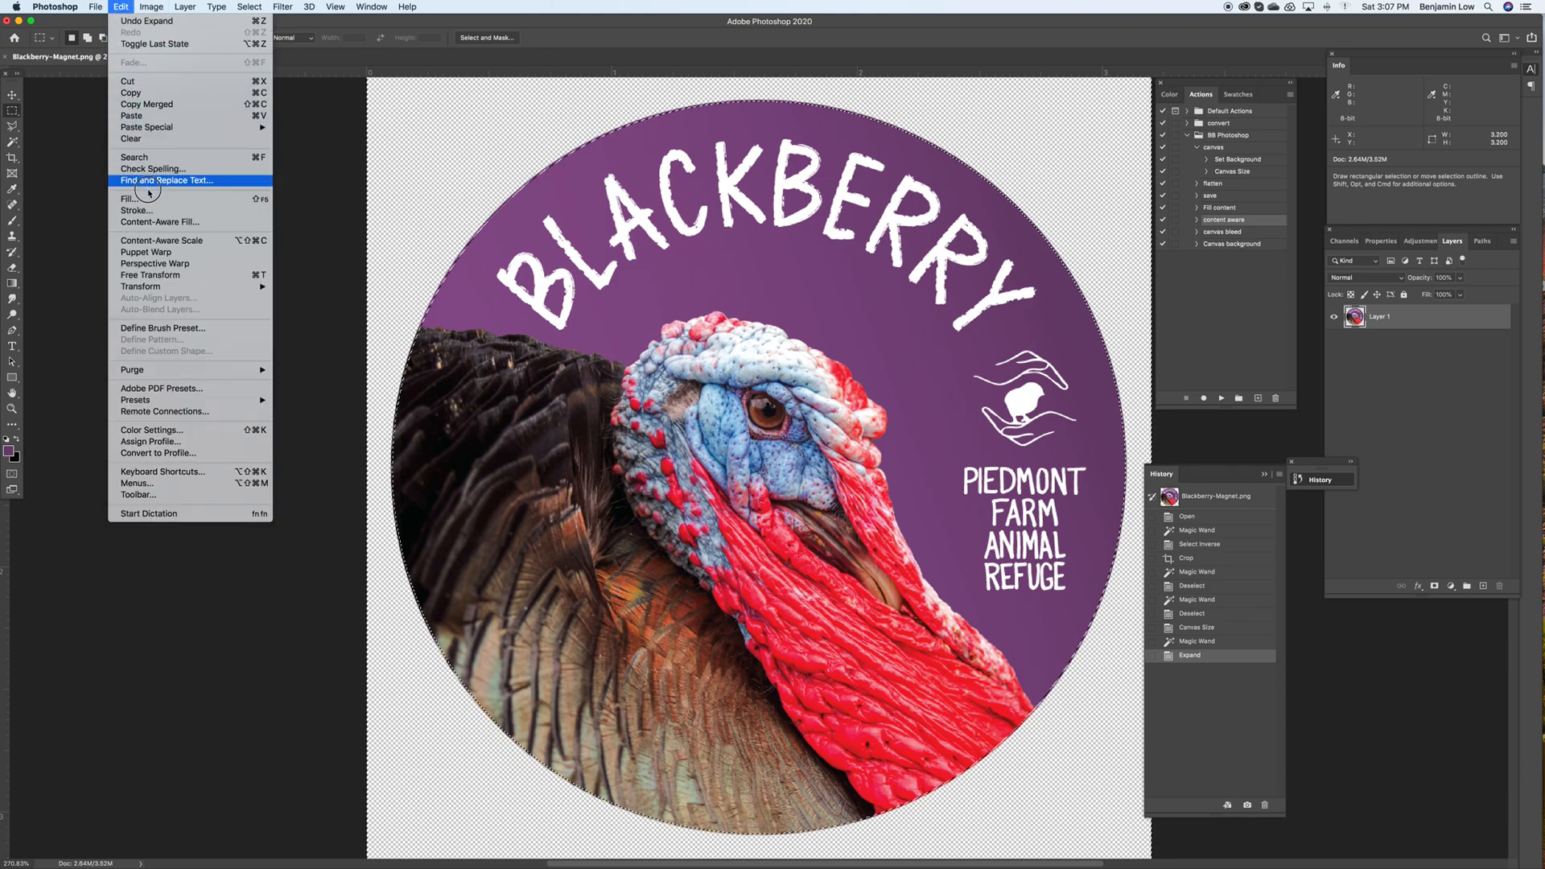
{"action": "left_click", "coordinate": [155, 224]}
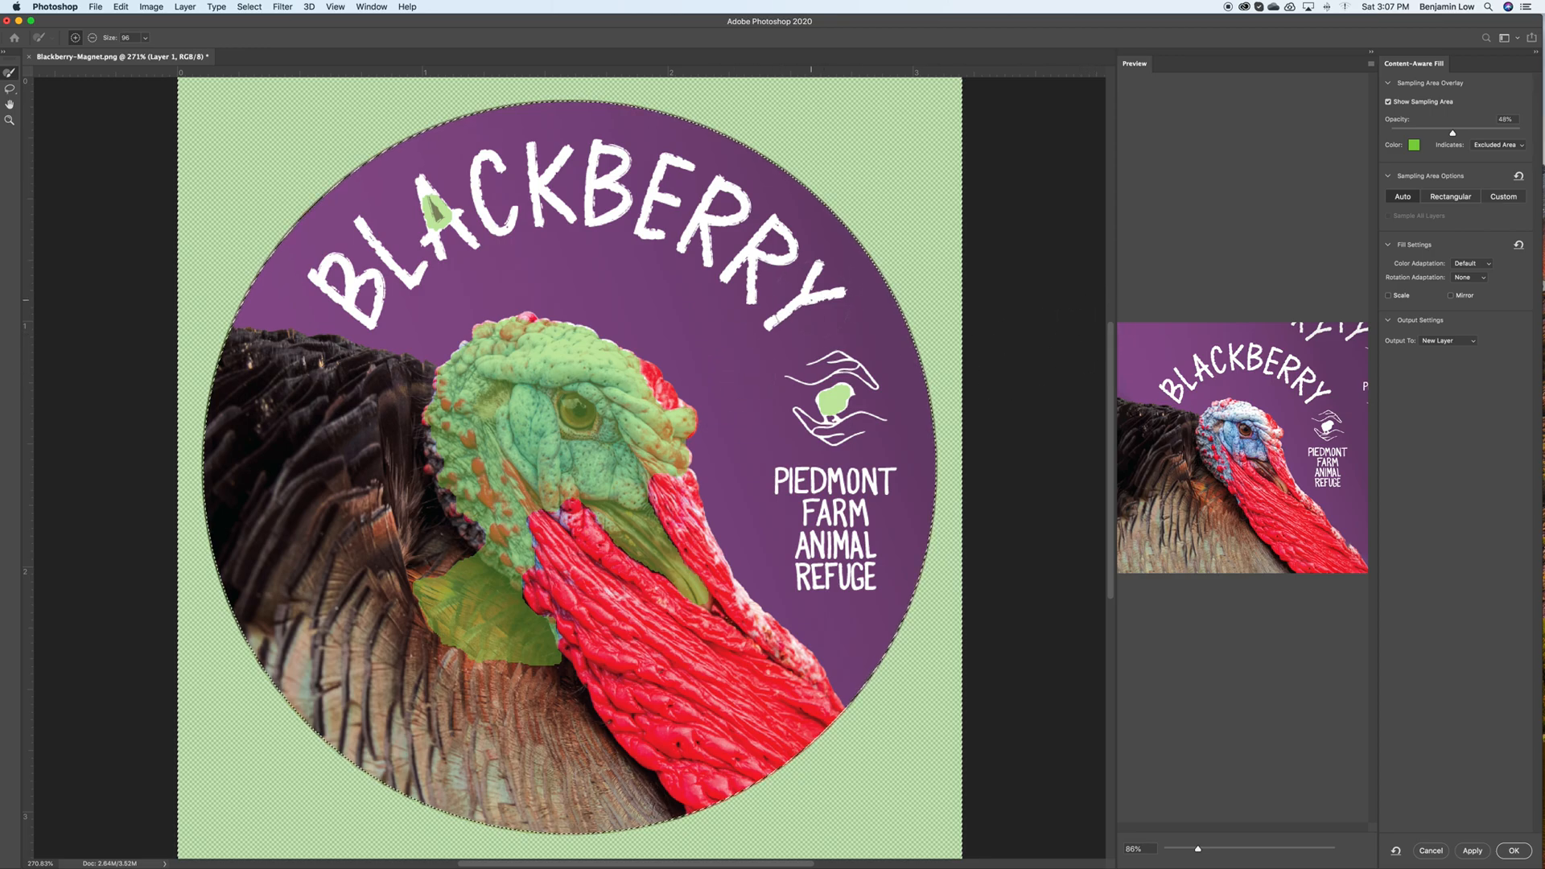
{"action": "mouse_move", "coordinate": [816, 297]}
{"action": "left_mouse_down"}
{"action": "mouse_move", "coordinate": [753, 256]}
{"action": "mouse_move", "coordinate": [758, 242]}
{"action": "left_mouse_up"}
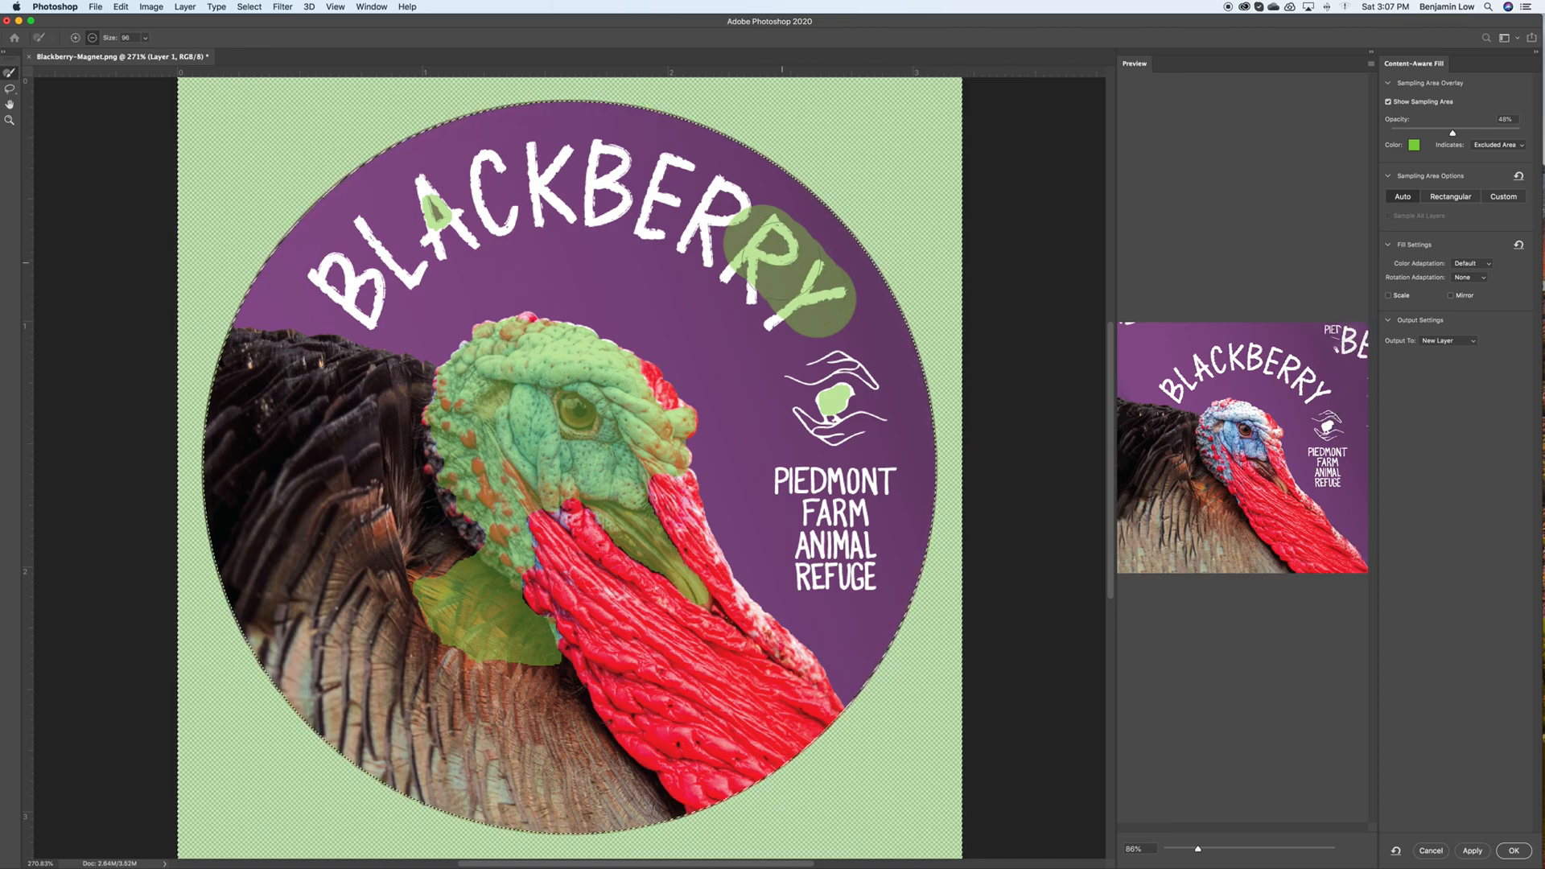
{"action": "mouse_move", "coordinate": [761, 222]}
{"action": "left_mouse_down"}
{"action": "mouse_move", "coordinate": [745, 258]}
{"action": "mouse_move", "coordinate": [789, 299]}
{"action": "left_mouse_up"}
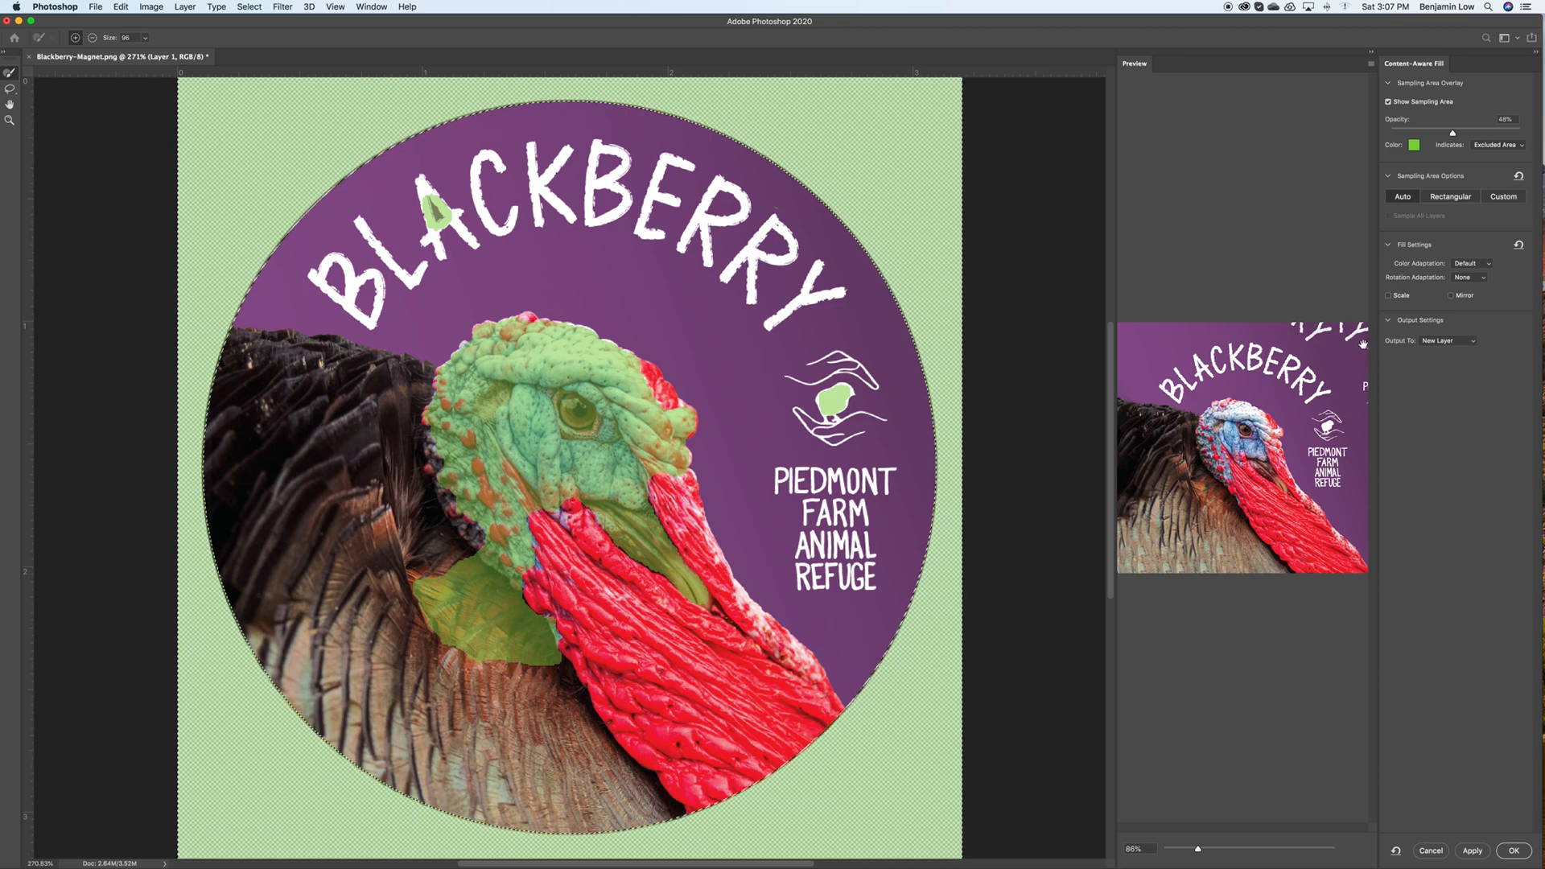
{"action": "left_click", "coordinate": [1514, 851]}
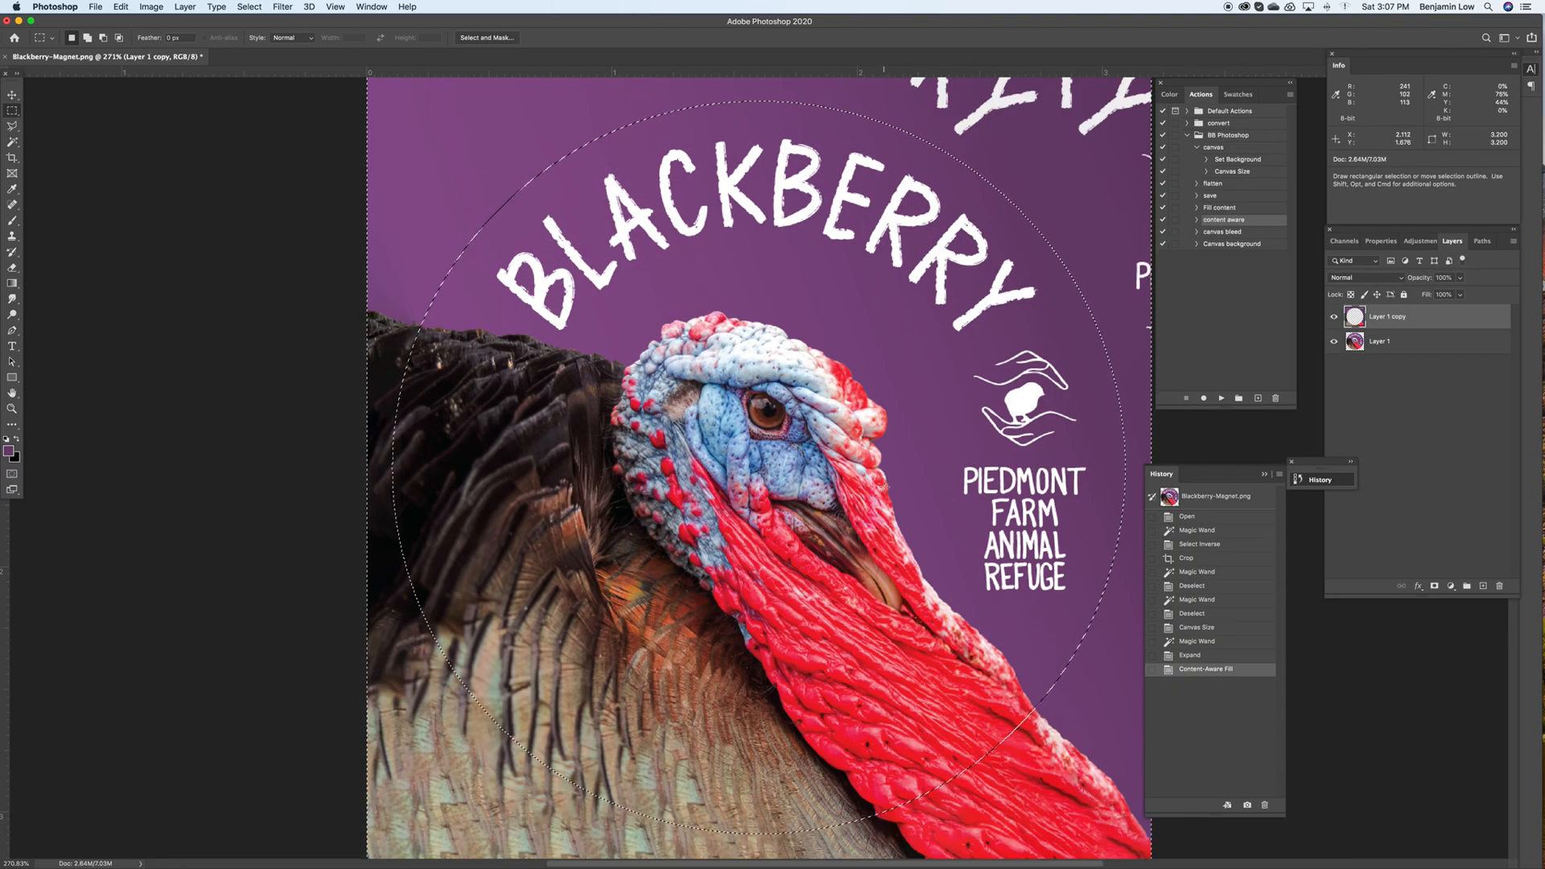
{"action": "left_click", "coordinate": [478, 169]}
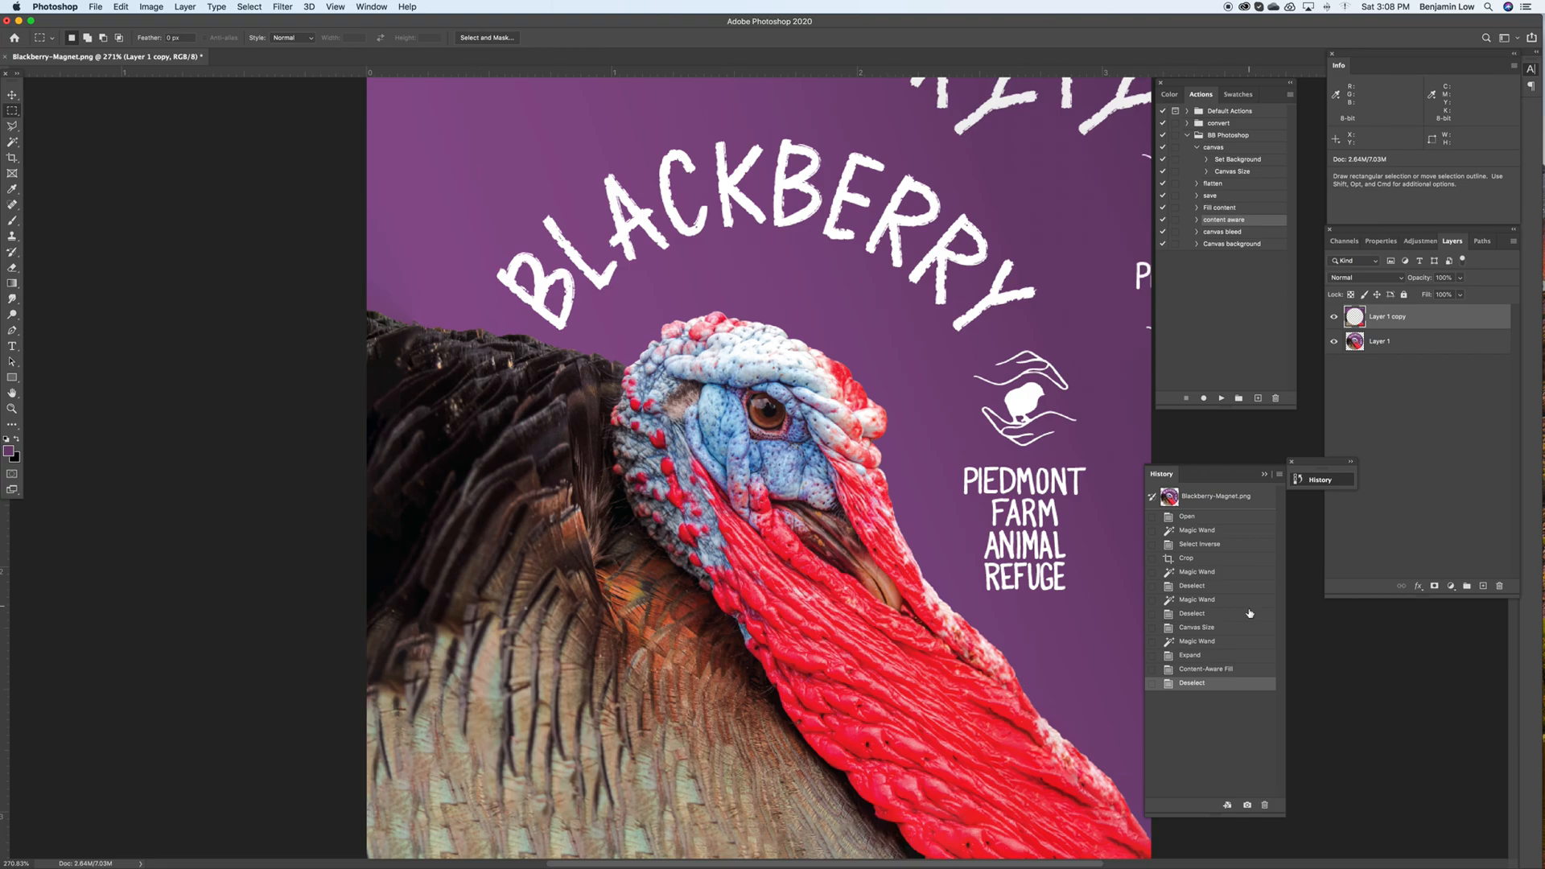
- Revert the magnet image to its originally opened state in the history
{"action": "left_click", "coordinate": [1218, 655]}
{"action": "left_click", "coordinate": [758, 558]}
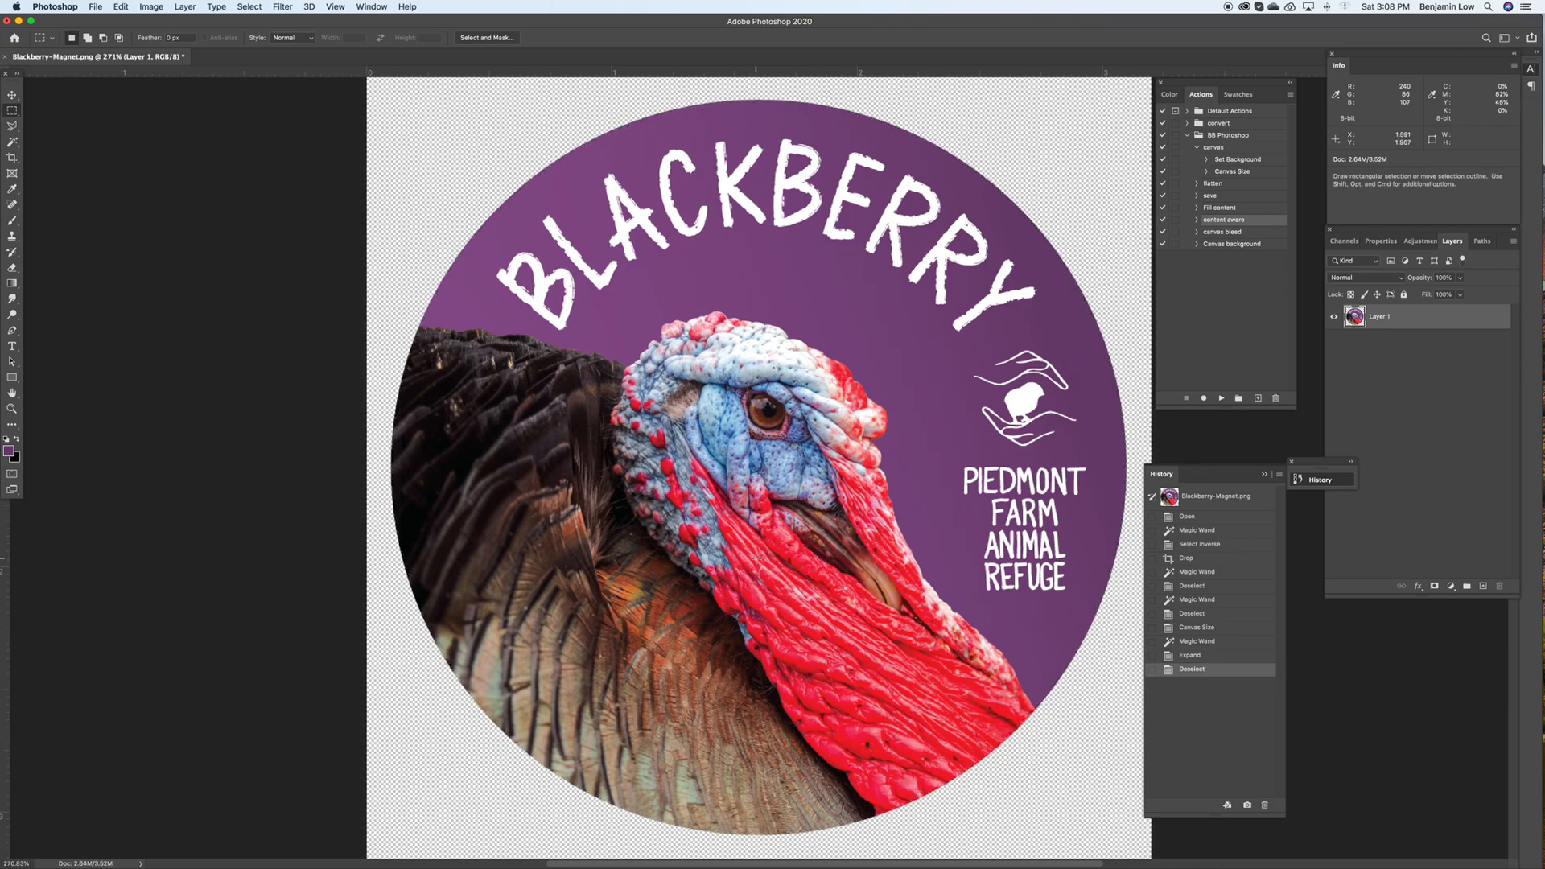
{"action": "left_click", "coordinate": [1189, 517]}
- Select the circular design by picking the transparent surround with the Magic Wand and inverting the selection, and crop the image to it
{"action": "key", "text": "super+1"}
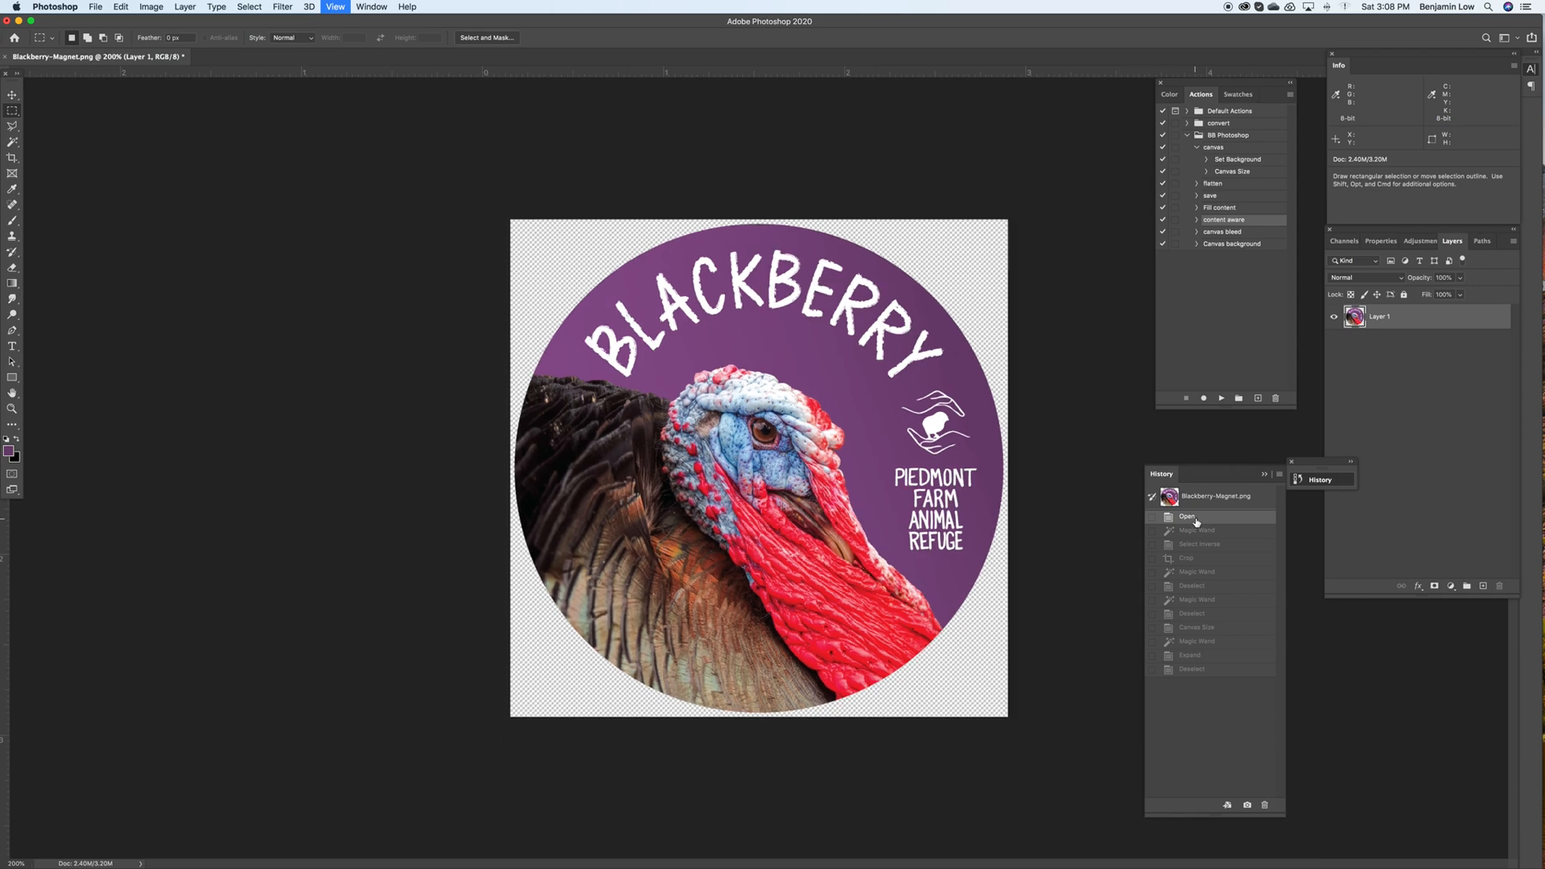
{"action": "key", "text": "super+minus"}
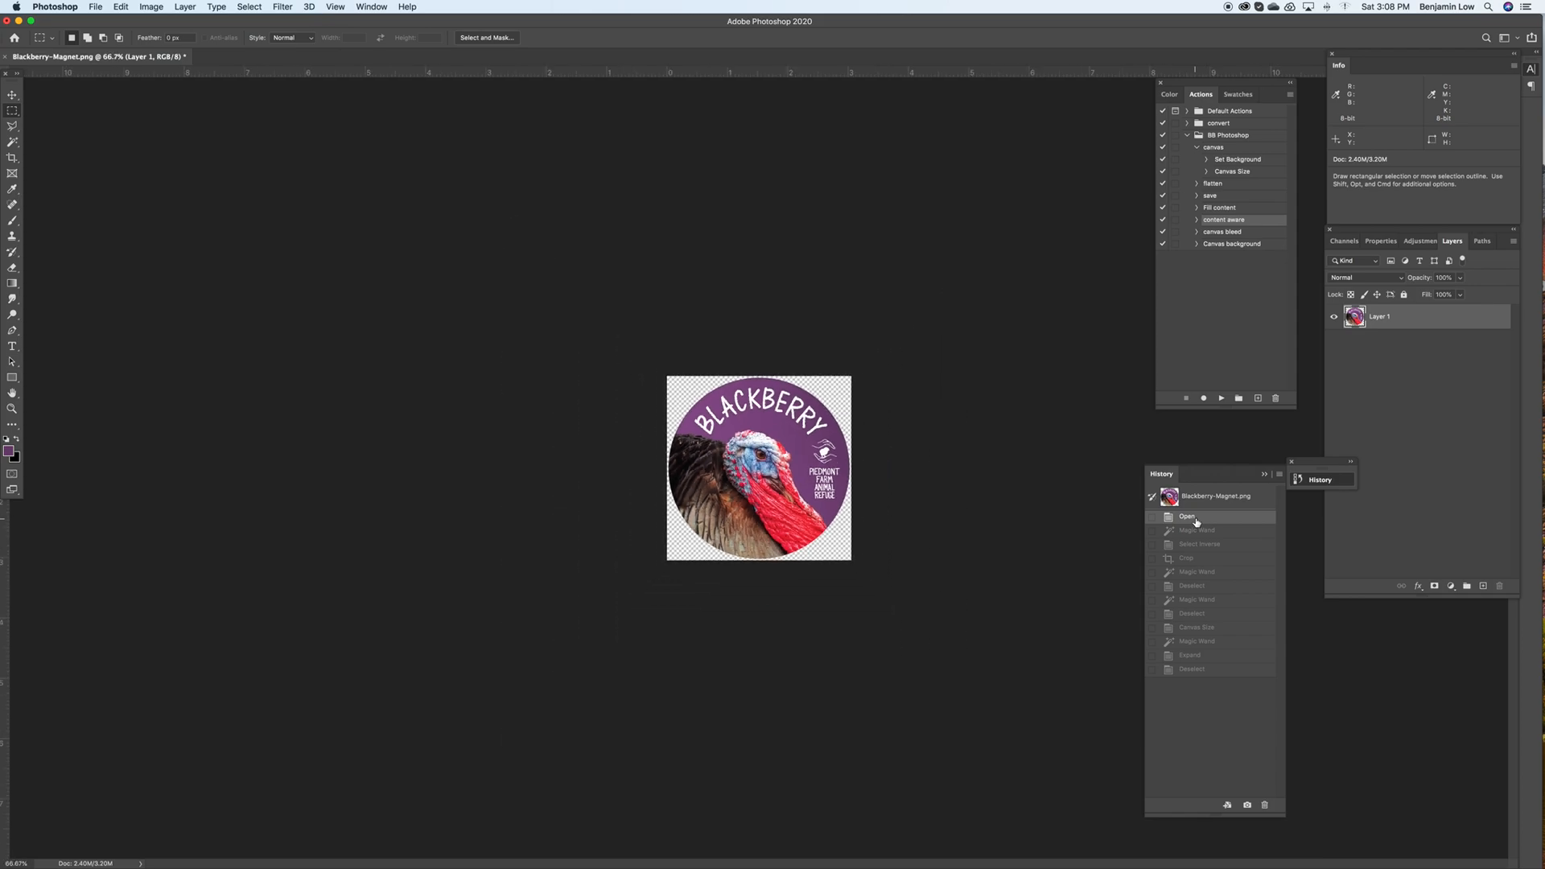
{"action": "key", "text": "super+plus"}
{"action": "key", "text": "super+plus"}
{"action": "left_click", "coordinate": [10, 142]}
{"action": "left_click", "coordinate": [534, 239]}
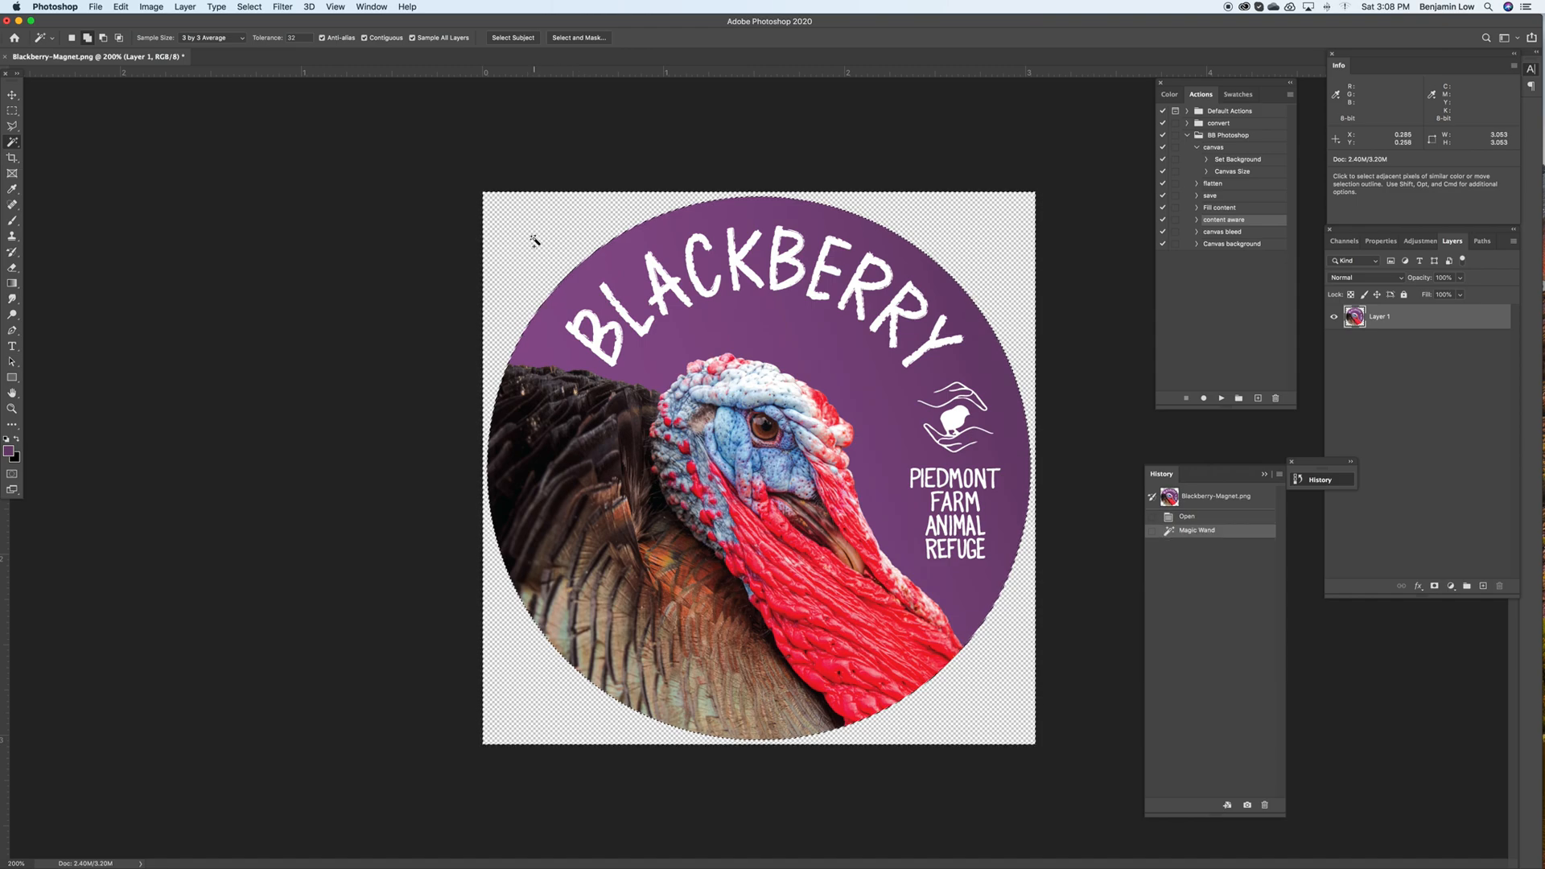
{"action": "key", "text": "shift+super+i"}
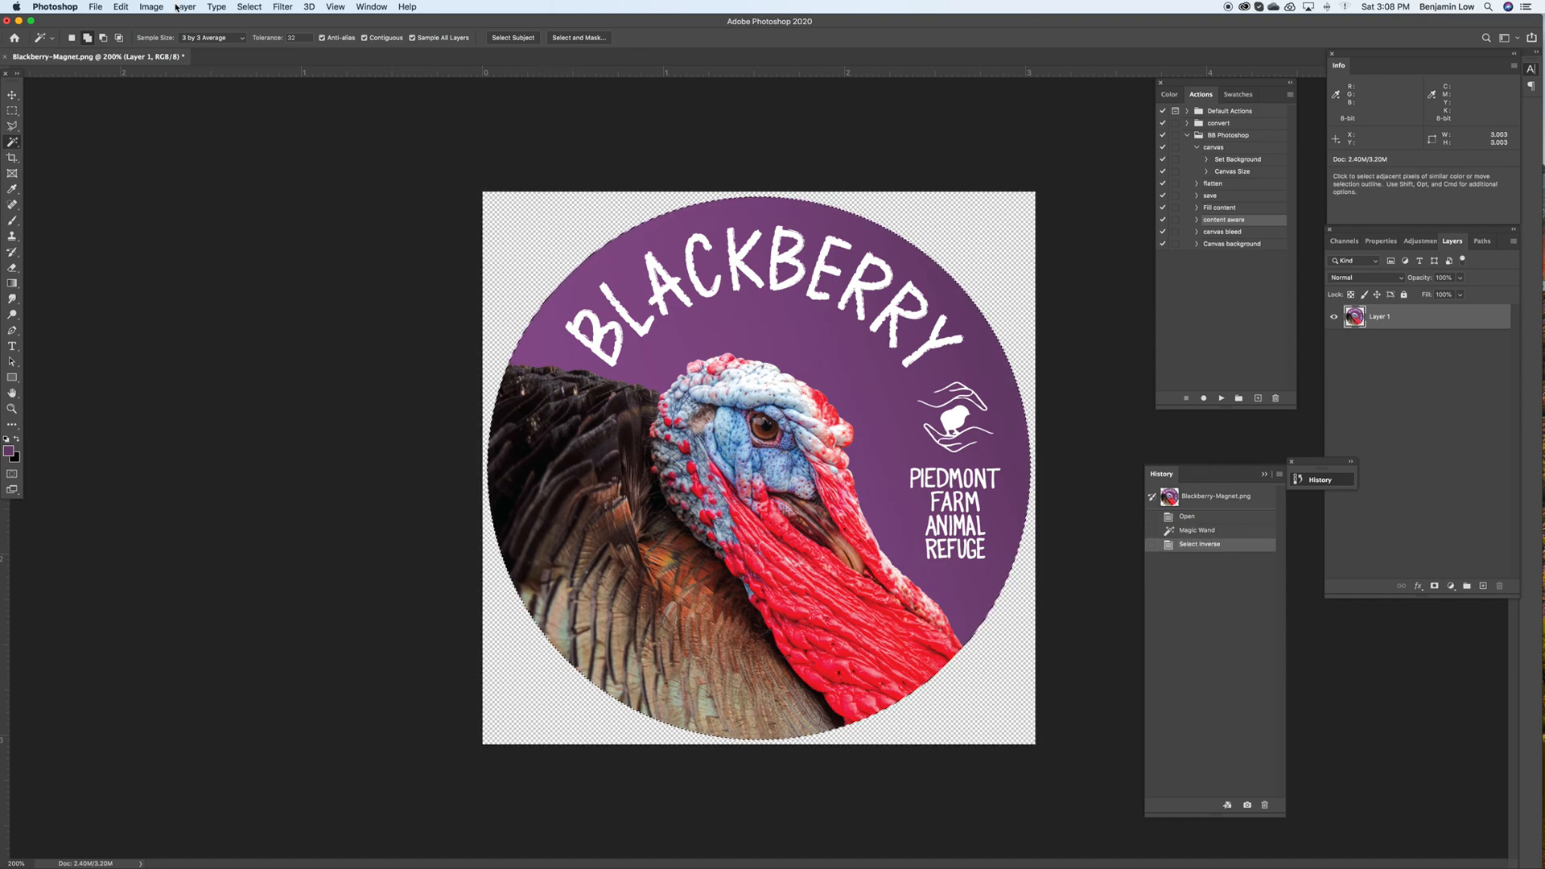
{"action": "left_click", "coordinate": [151, 7]}
{"action": "left_click", "coordinate": [157, 134]}
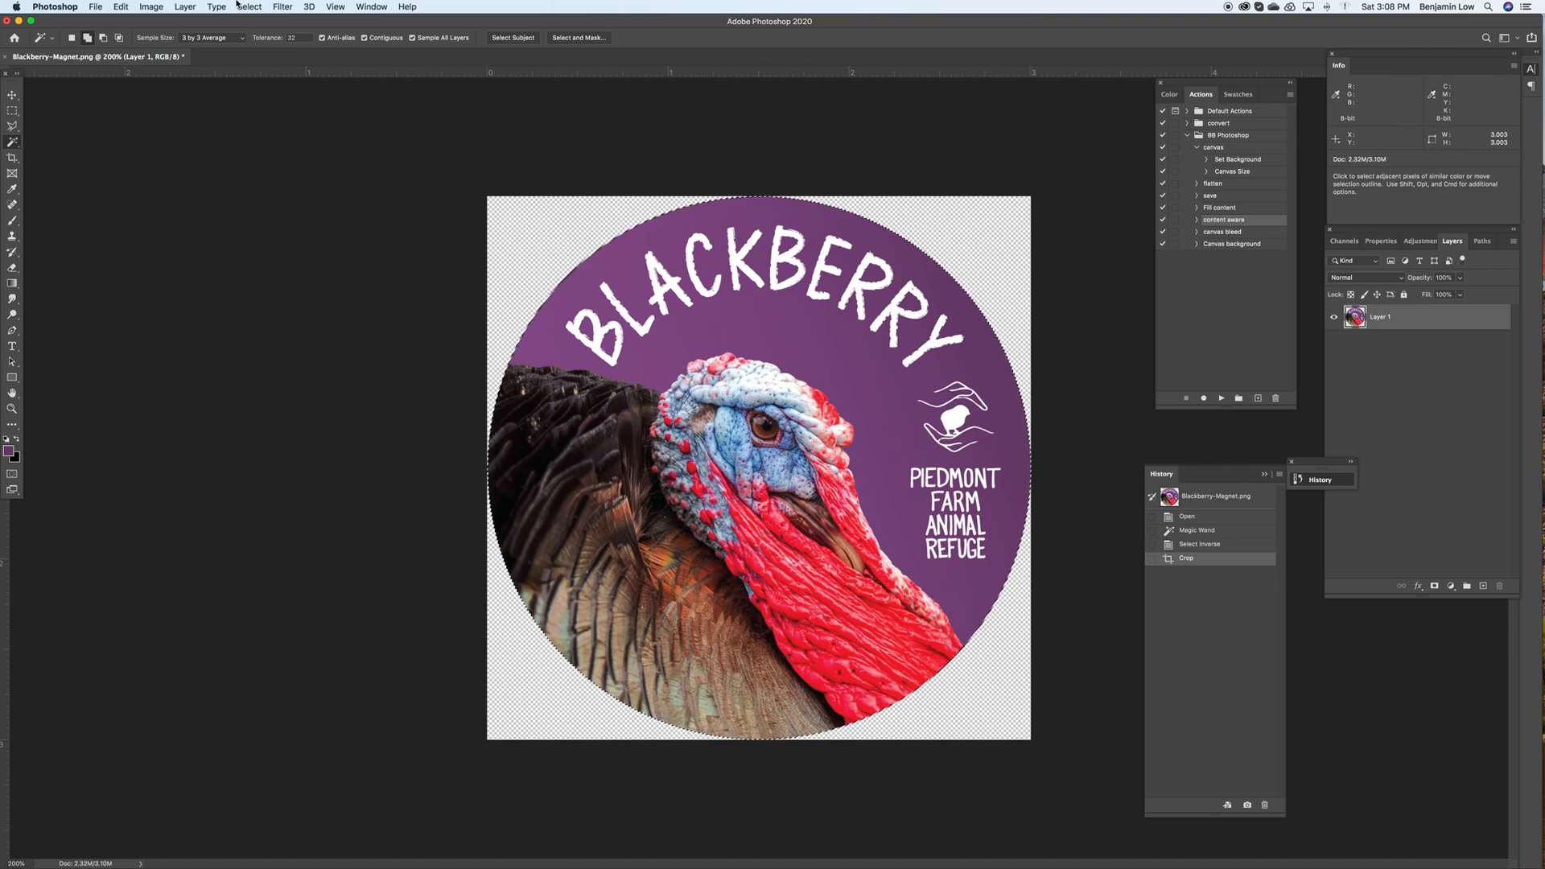
- Check the cropped image's width, height and resolution without changing them
{"action": "left_click", "coordinate": [151, 7]}
{"action": "left_click", "coordinate": [168, 103]}
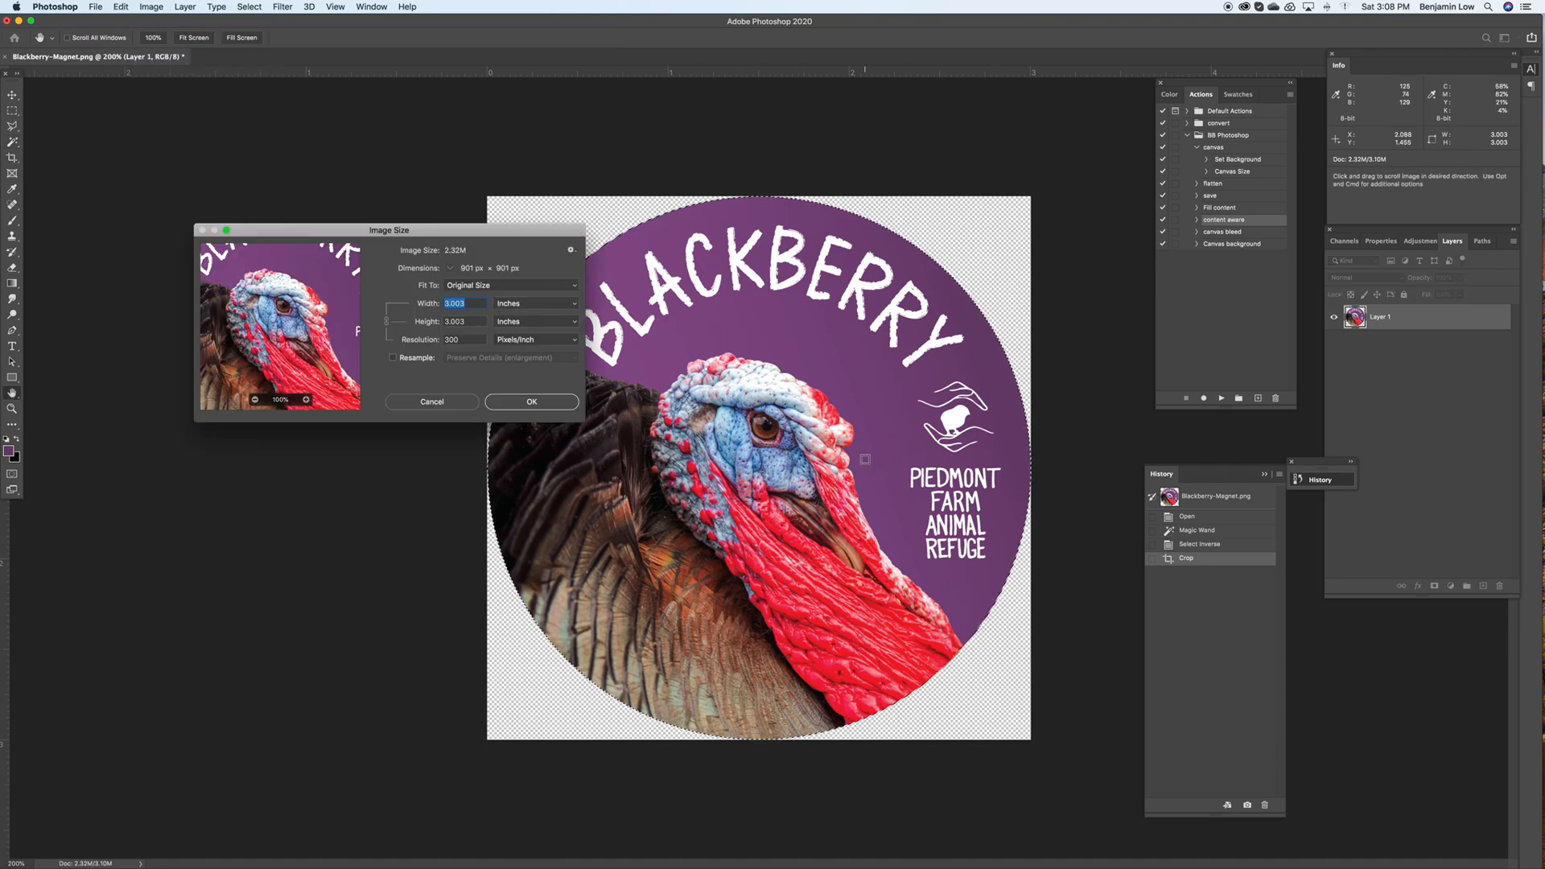
{"action": "left_click", "coordinate": [432, 402]}
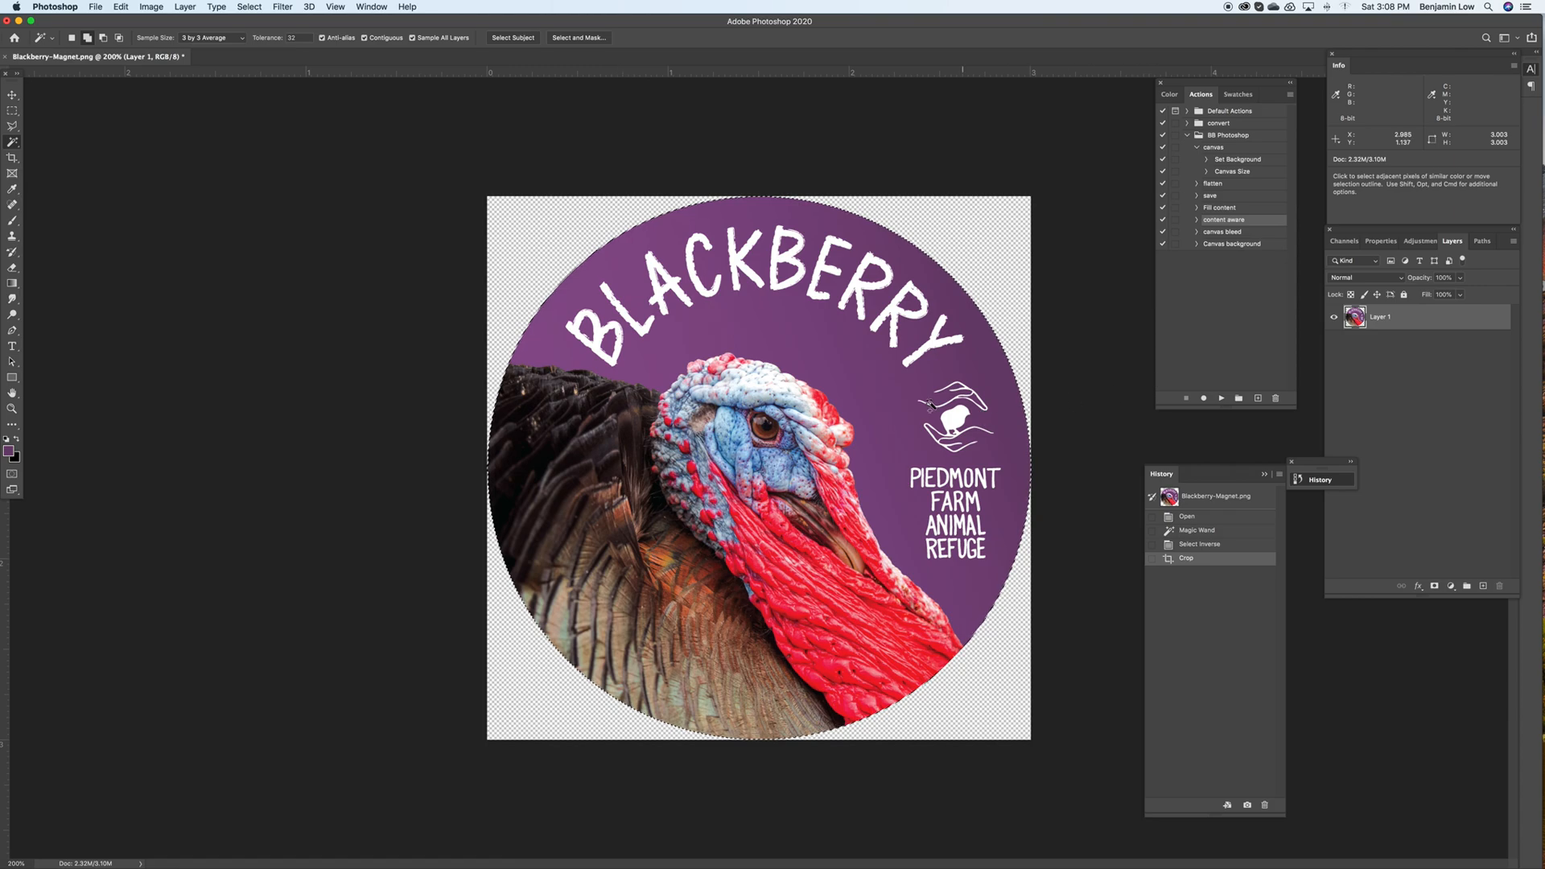
- Deselect and run the recorded "canvas" action to enlarge the canvas, continuing past its unavailable Set command
{"action": "left_click", "coordinate": [12, 110]}
{"action": "left_click", "coordinate": [313, 223]}
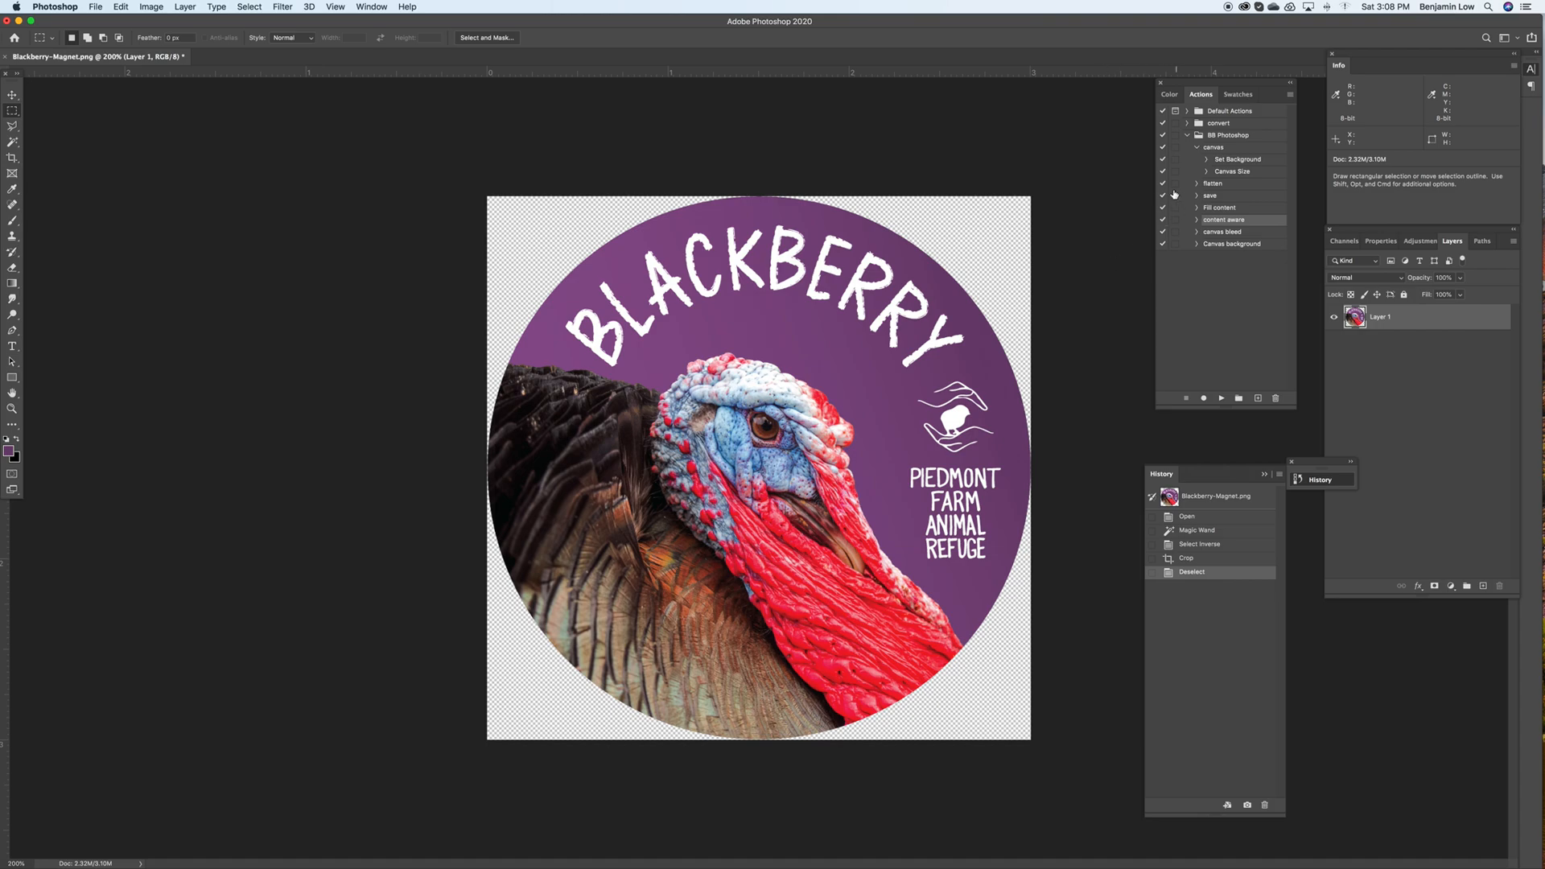
{"action": "left_click", "coordinate": [1217, 150]}
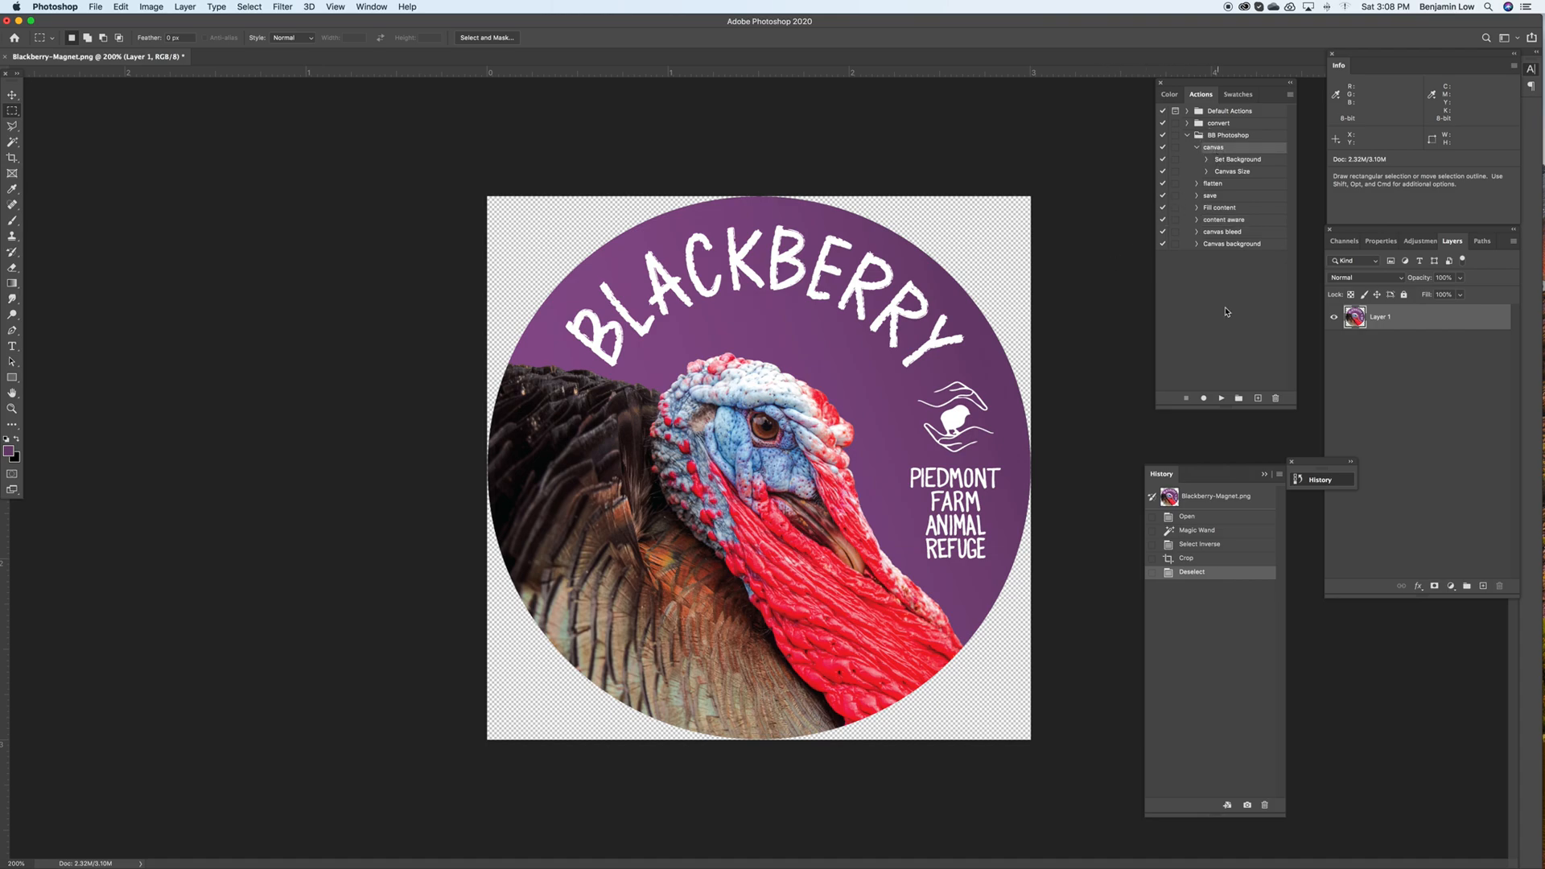
{"action": "left_click", "coordinate": [1223, 399]}
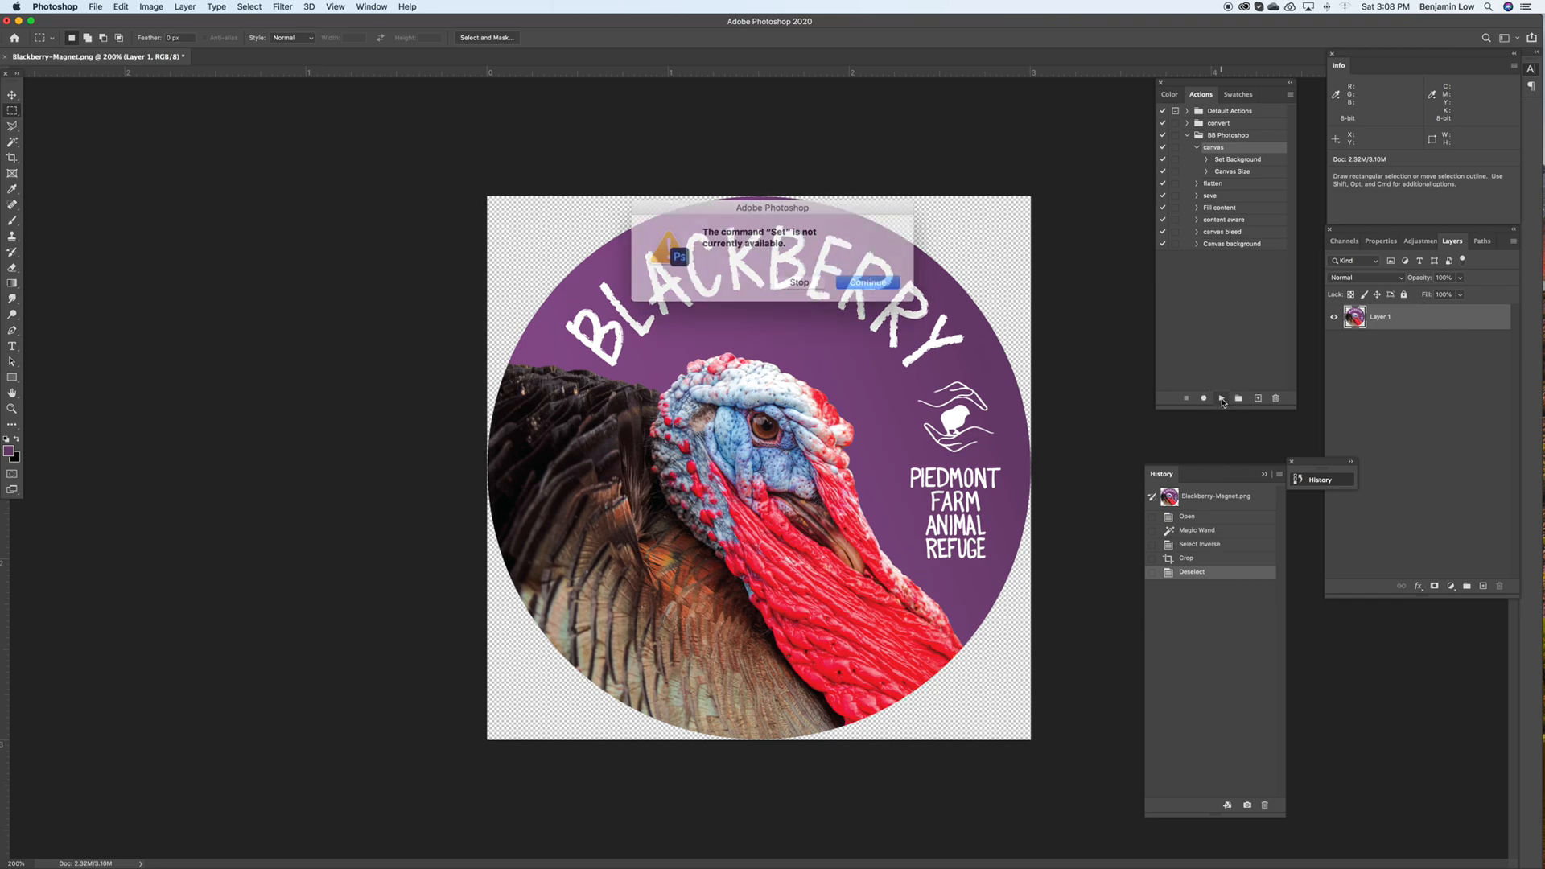
{"action": "left_click", "coordinate": [866, 279]}
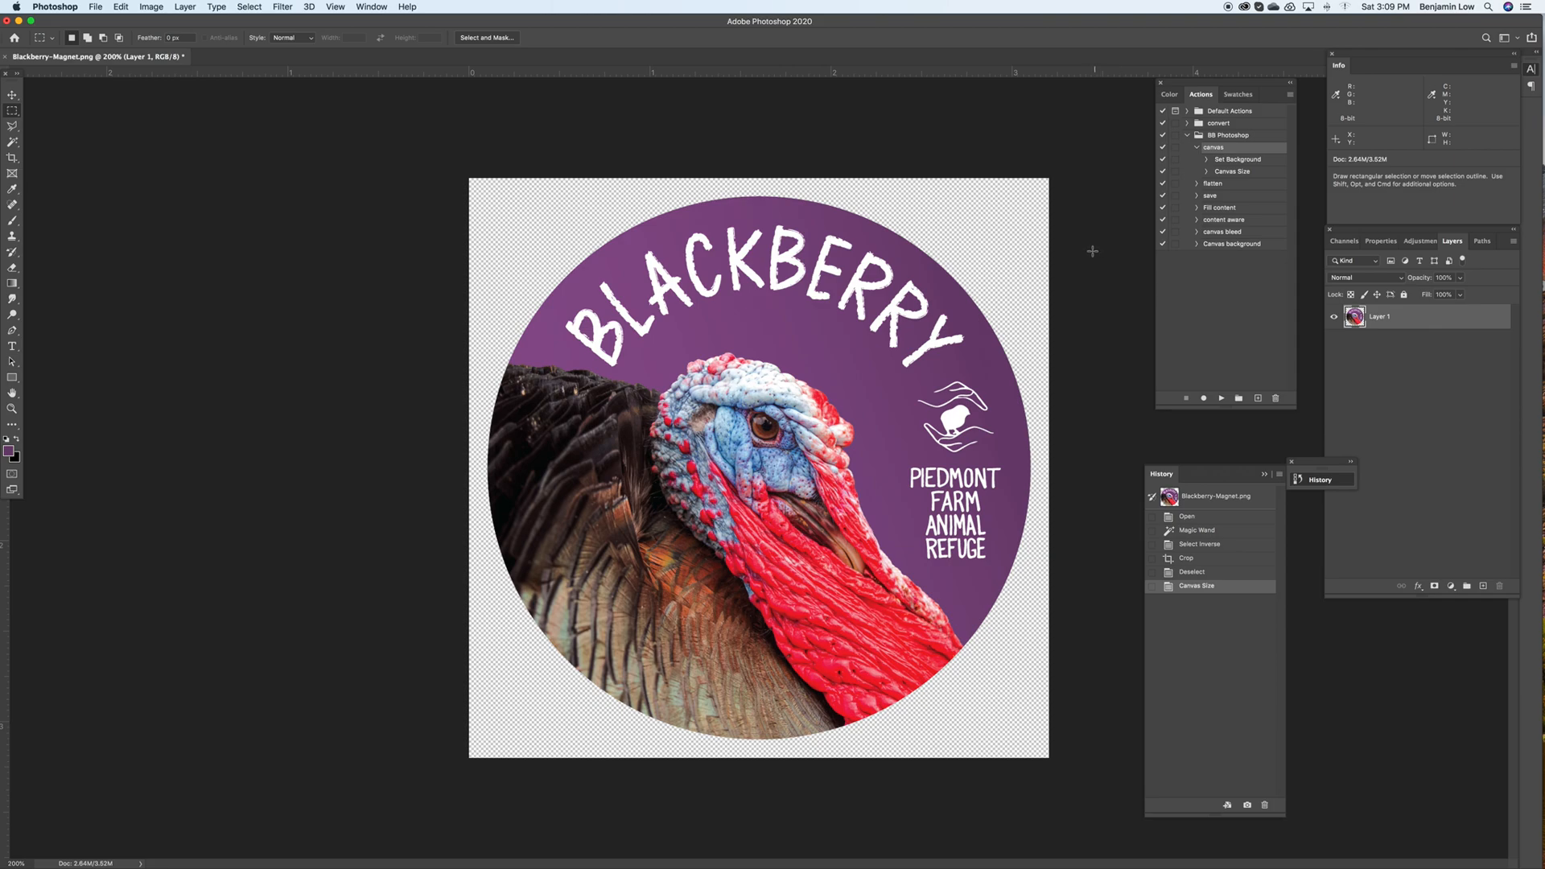
- Select the transparent border with the Magic Wand, run the recorded "content aware" action on it, and clear the selection
{"action": "left_click", "coordinate": [13, 141]}
{"action": "left_click", "coordinate": [679, 198]}
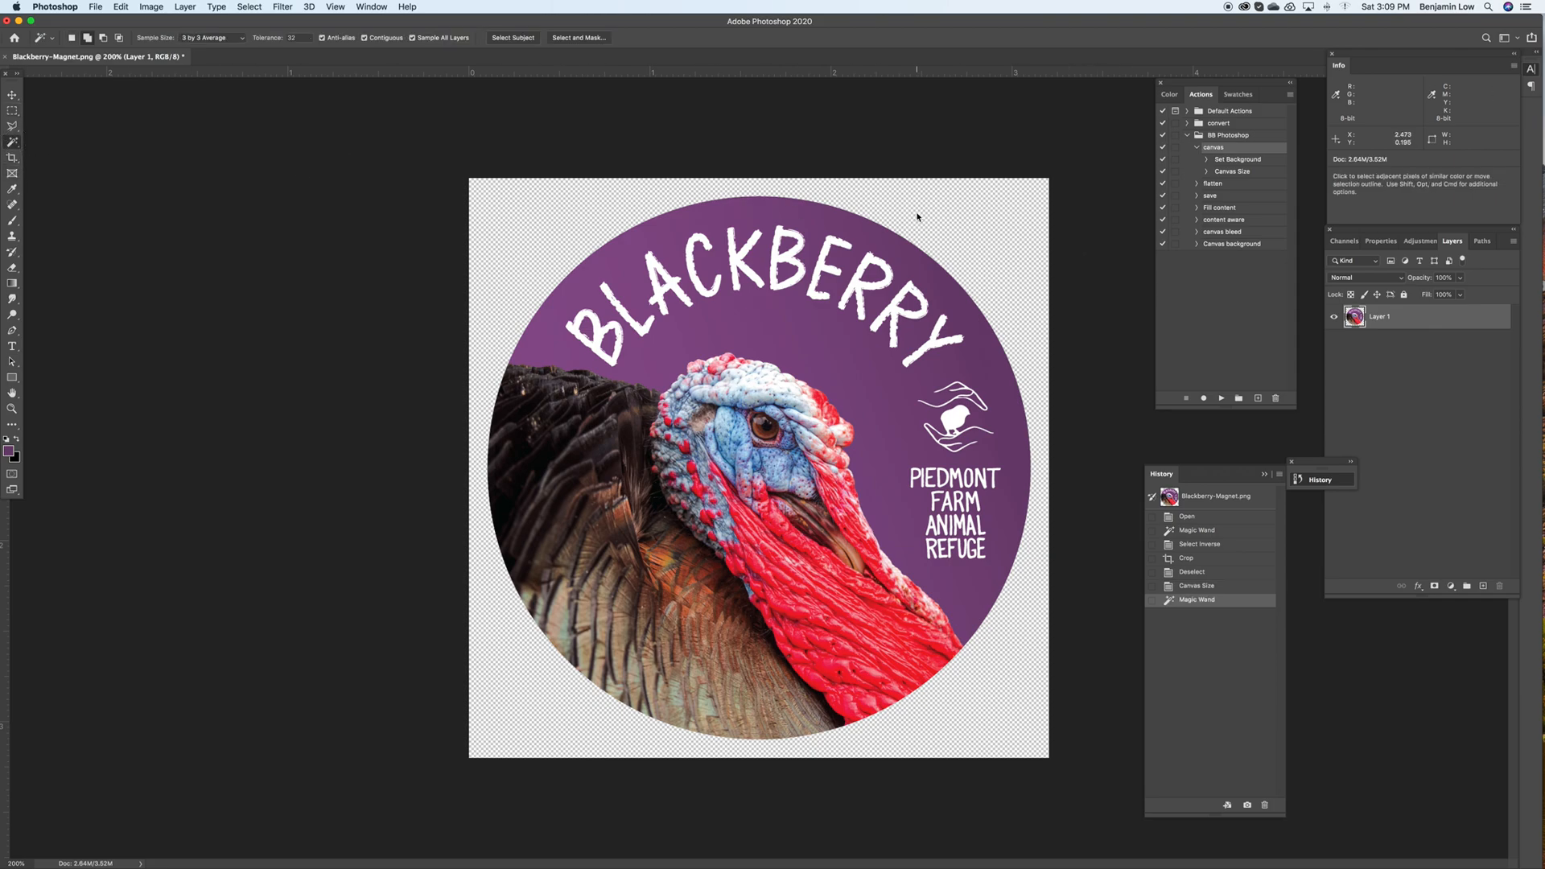
{"action": "left_click", "coordinate": [1224, 219]}
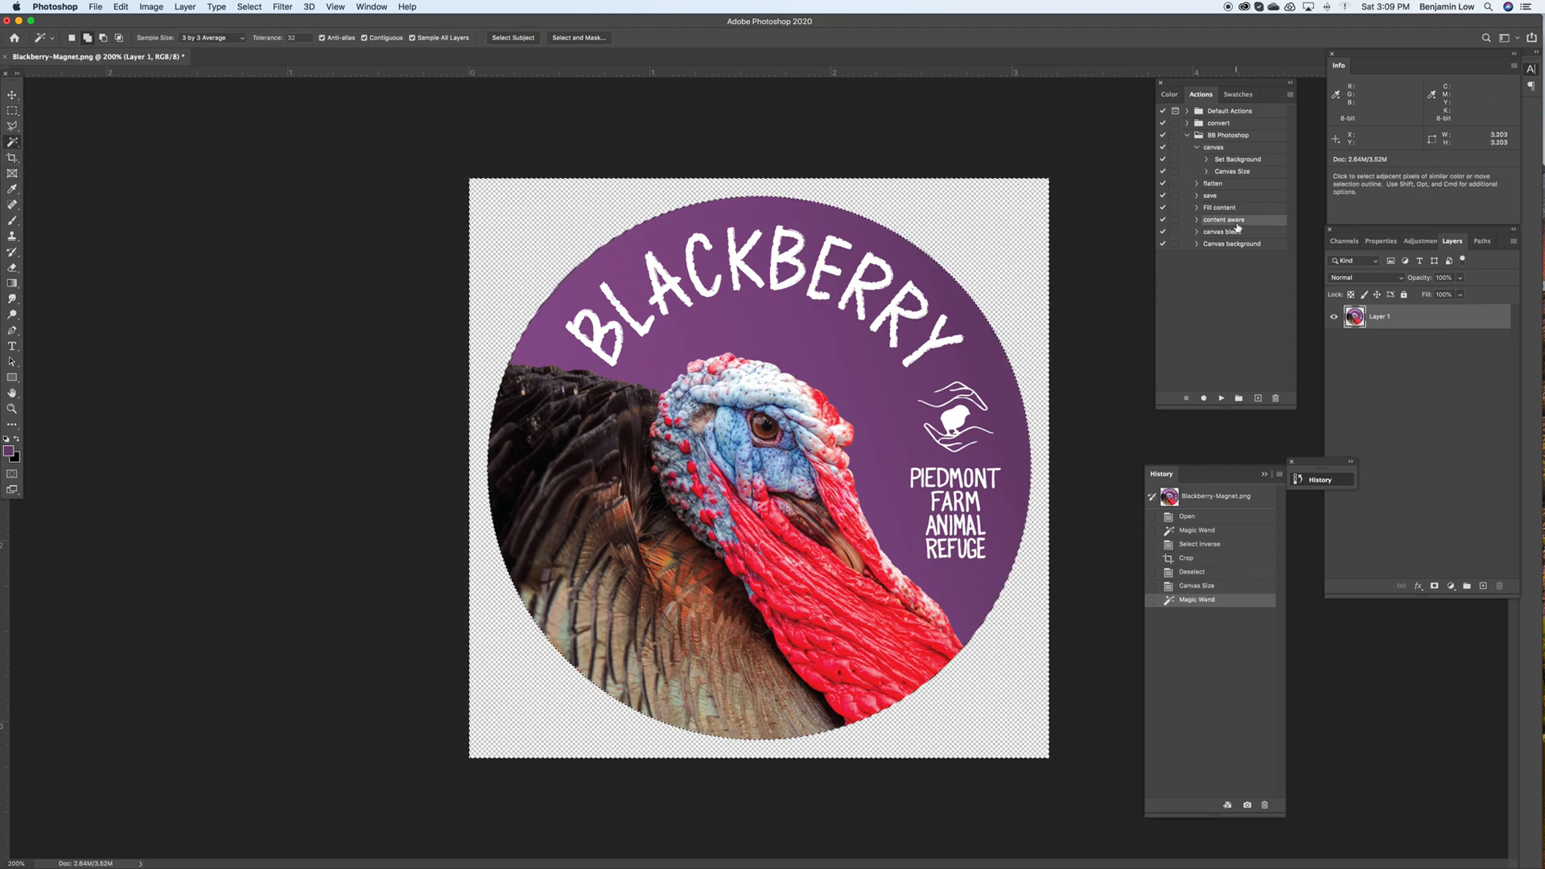
{"action": "left_click", "coordinate": [1221, 399]}
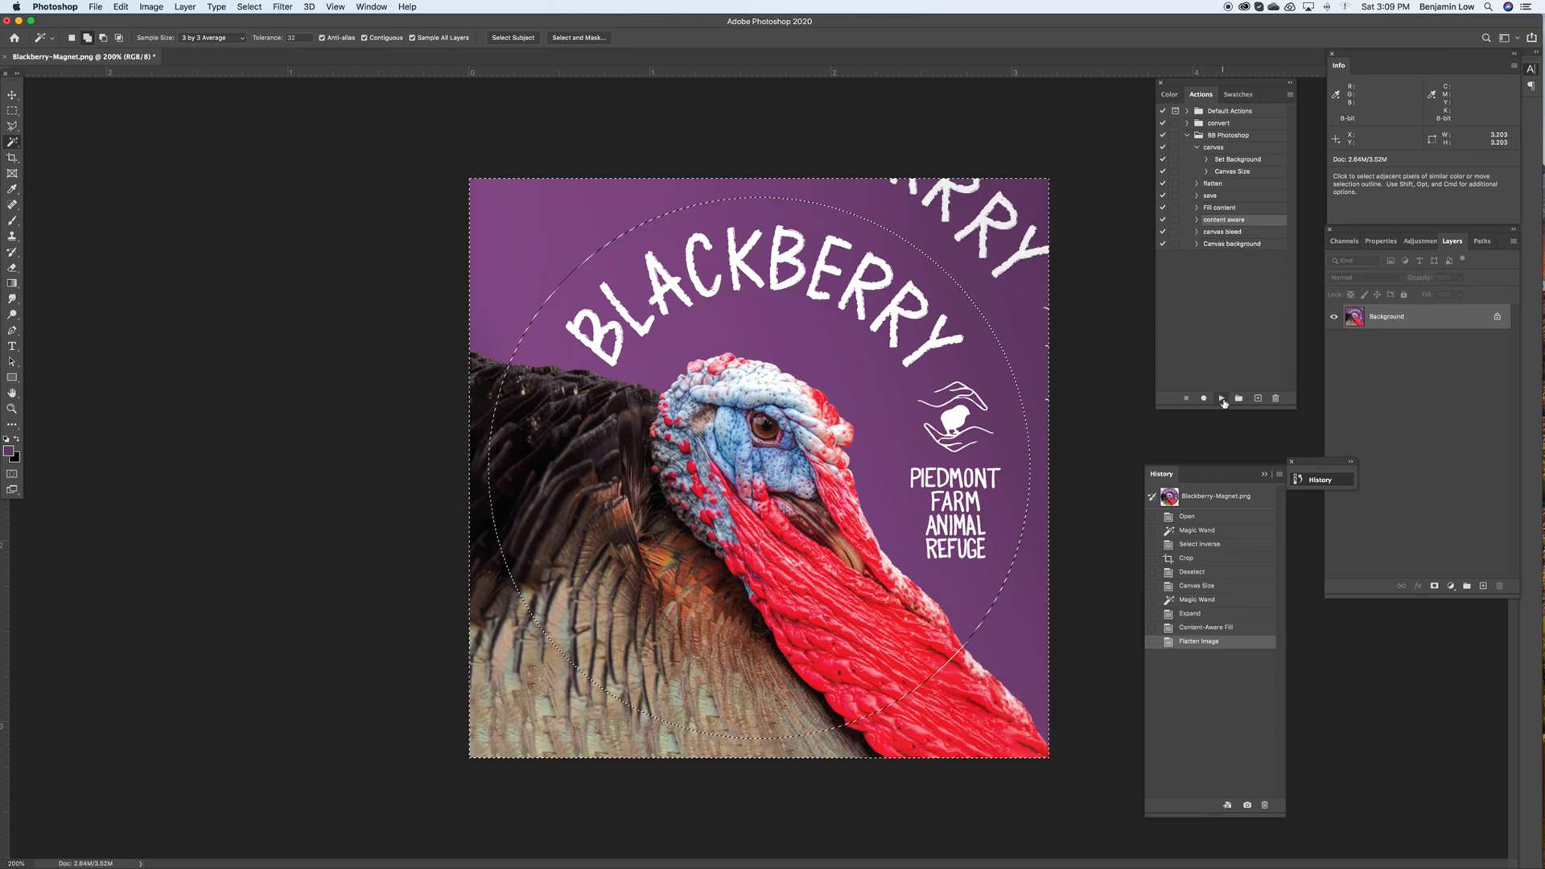
{"action": "left_click", "coordinate": [809, 188]}
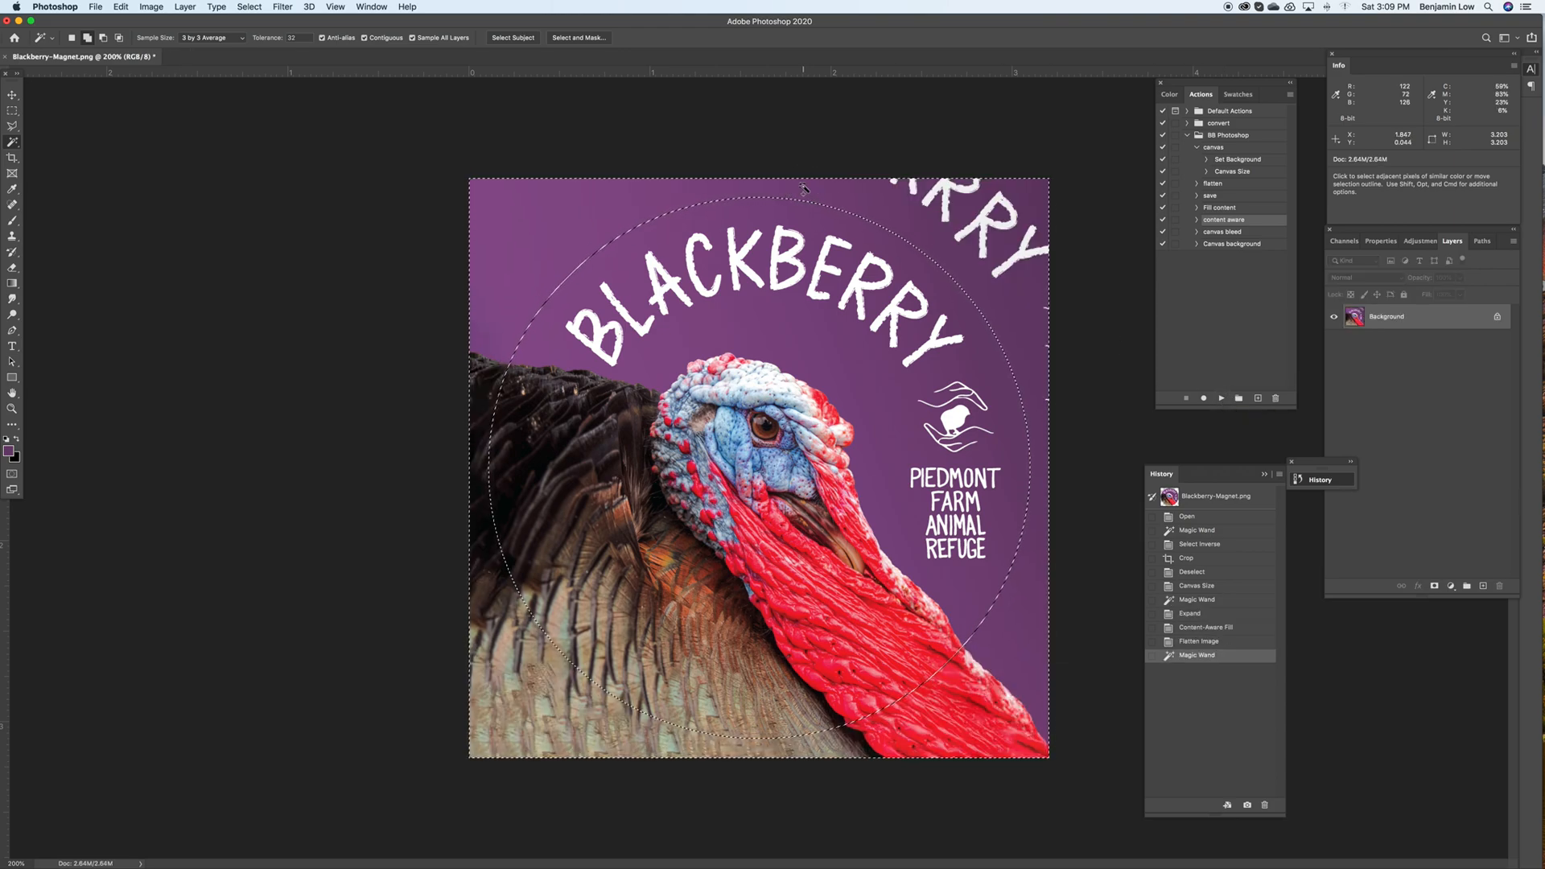
{"action": "left_click", "coordinate": [740, 152]}
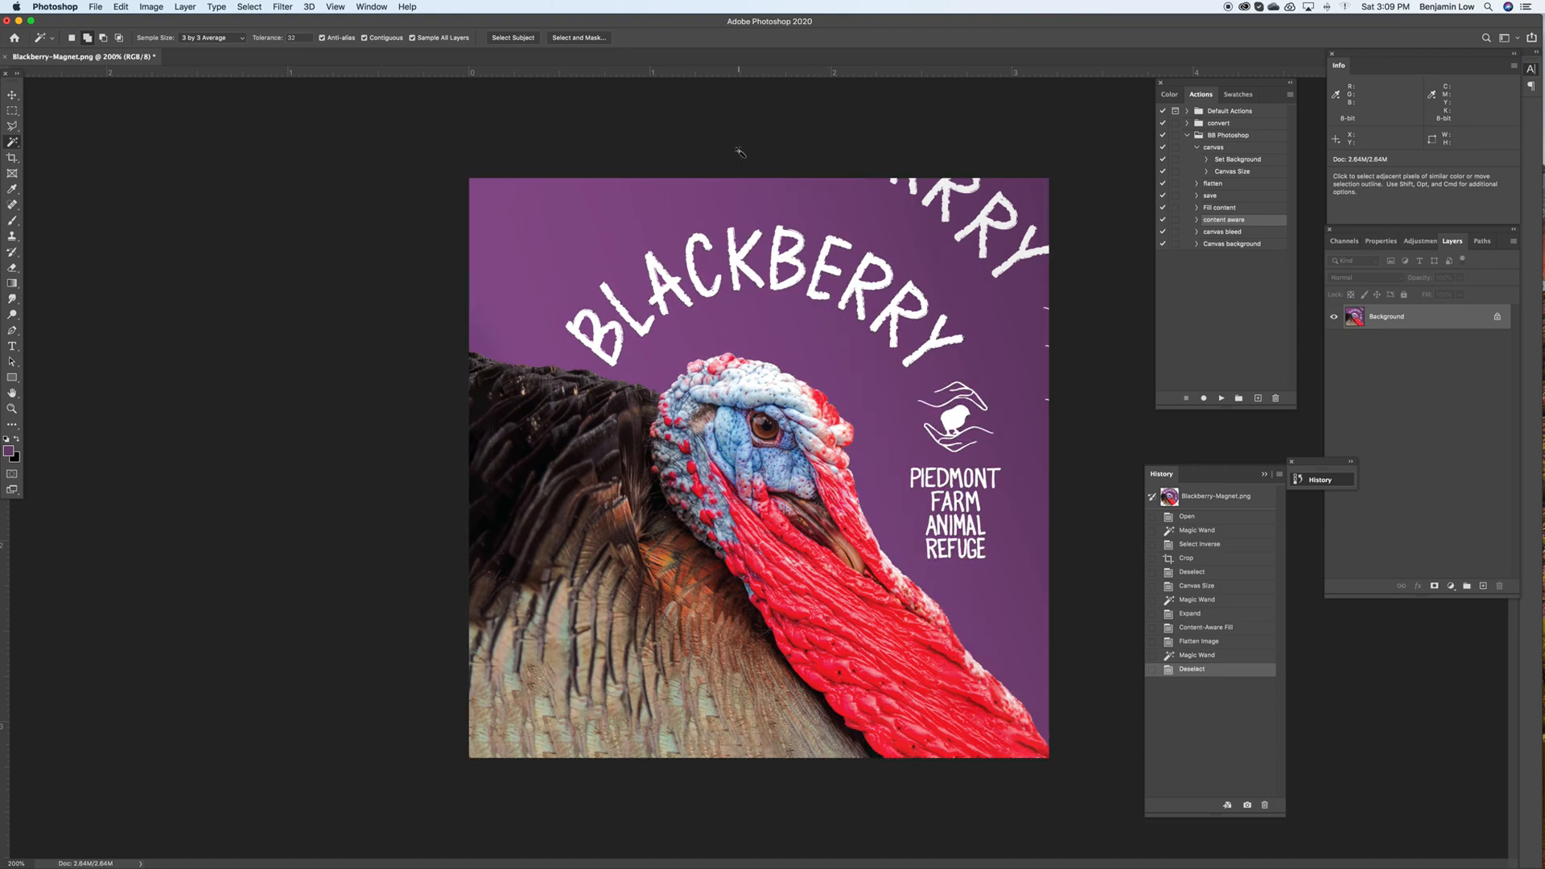